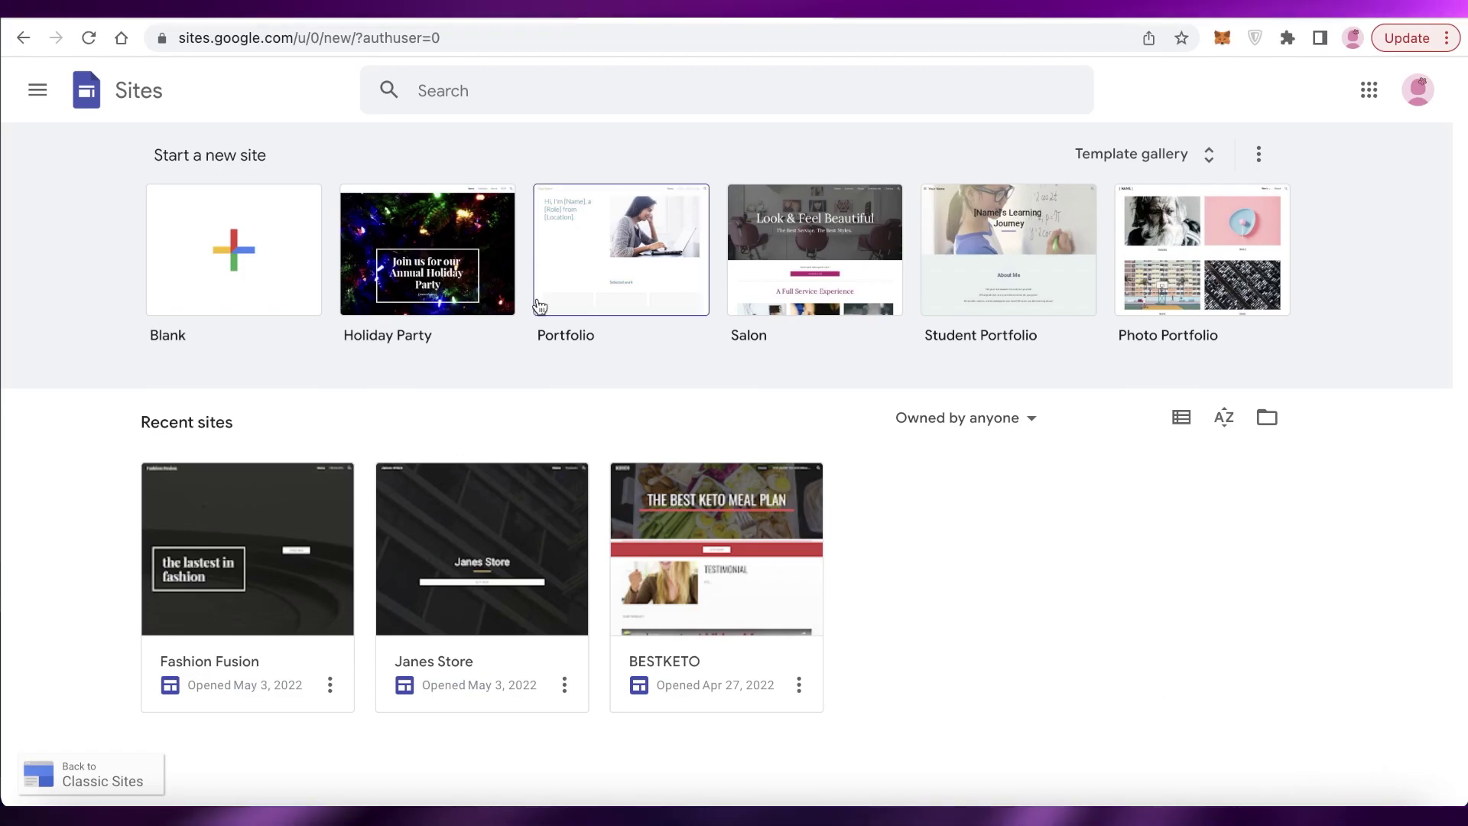
Browse the full template gallery, return to the Sites home page and check the account panel.
left_click(1201, 155)
scroll(1210, 266, "down", 9)
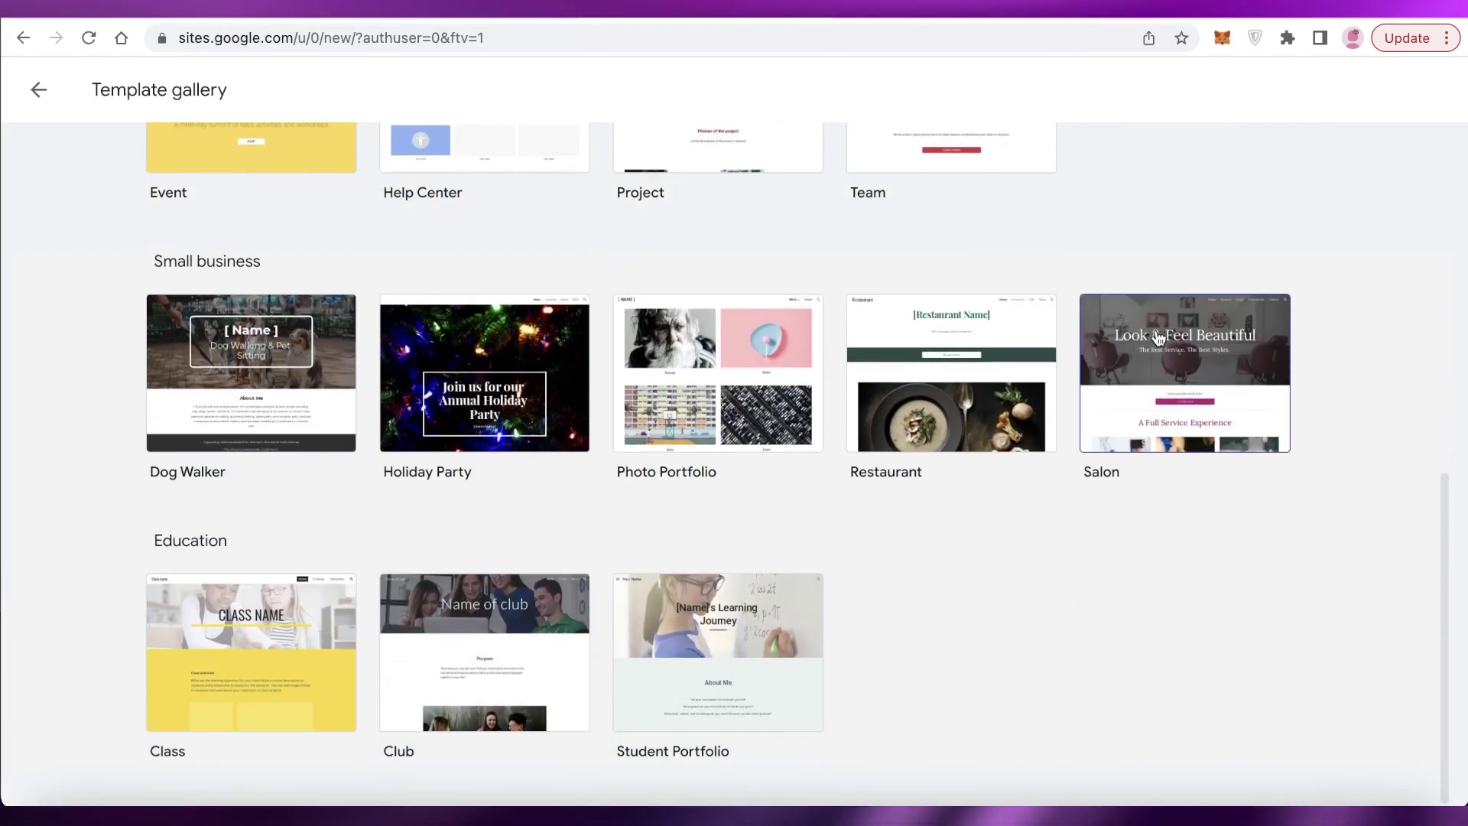
scroll(89, 364, "up", 3)
left_click(39, 89)
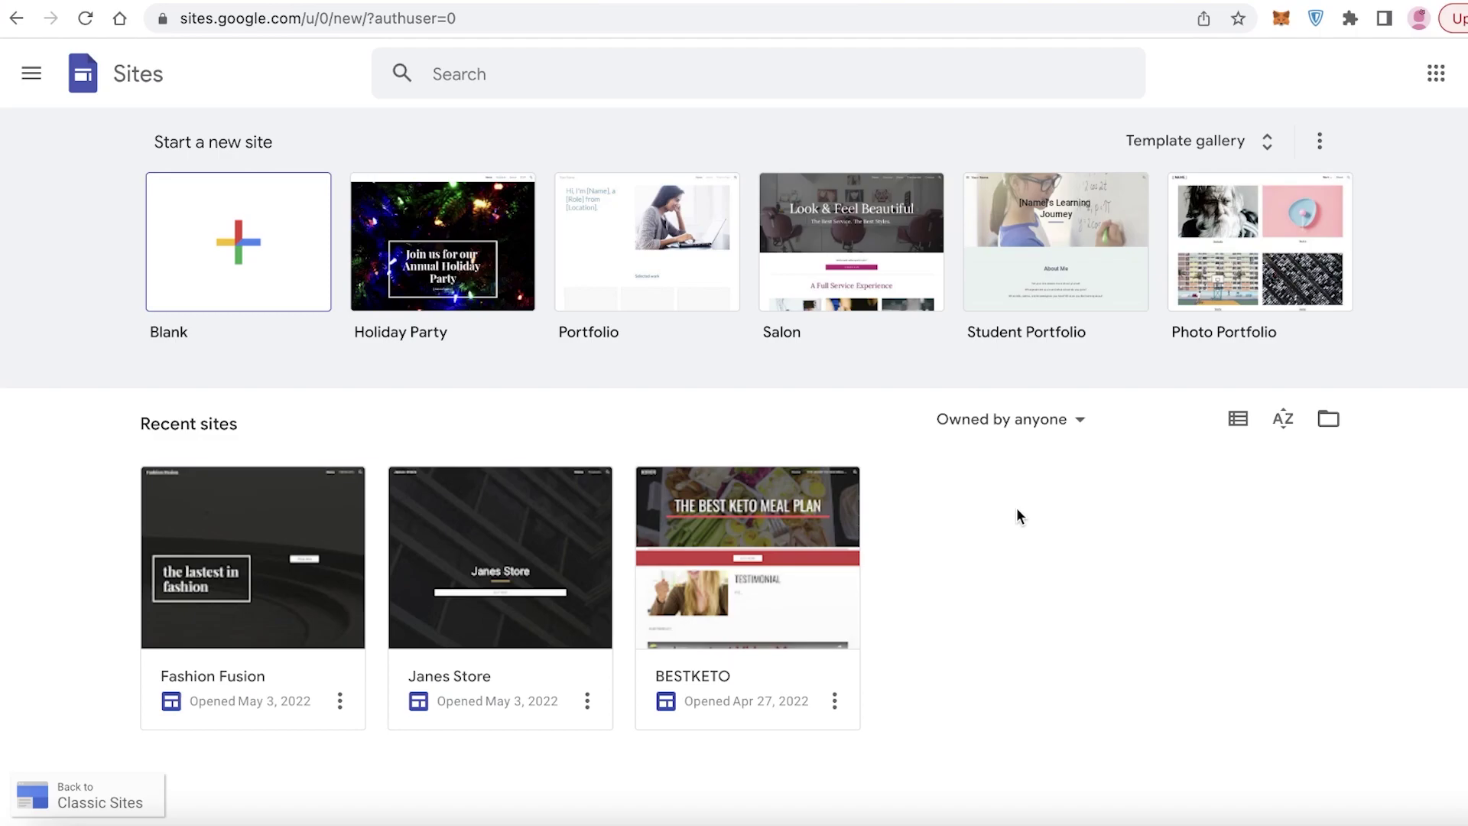
left_click(1424, 76)
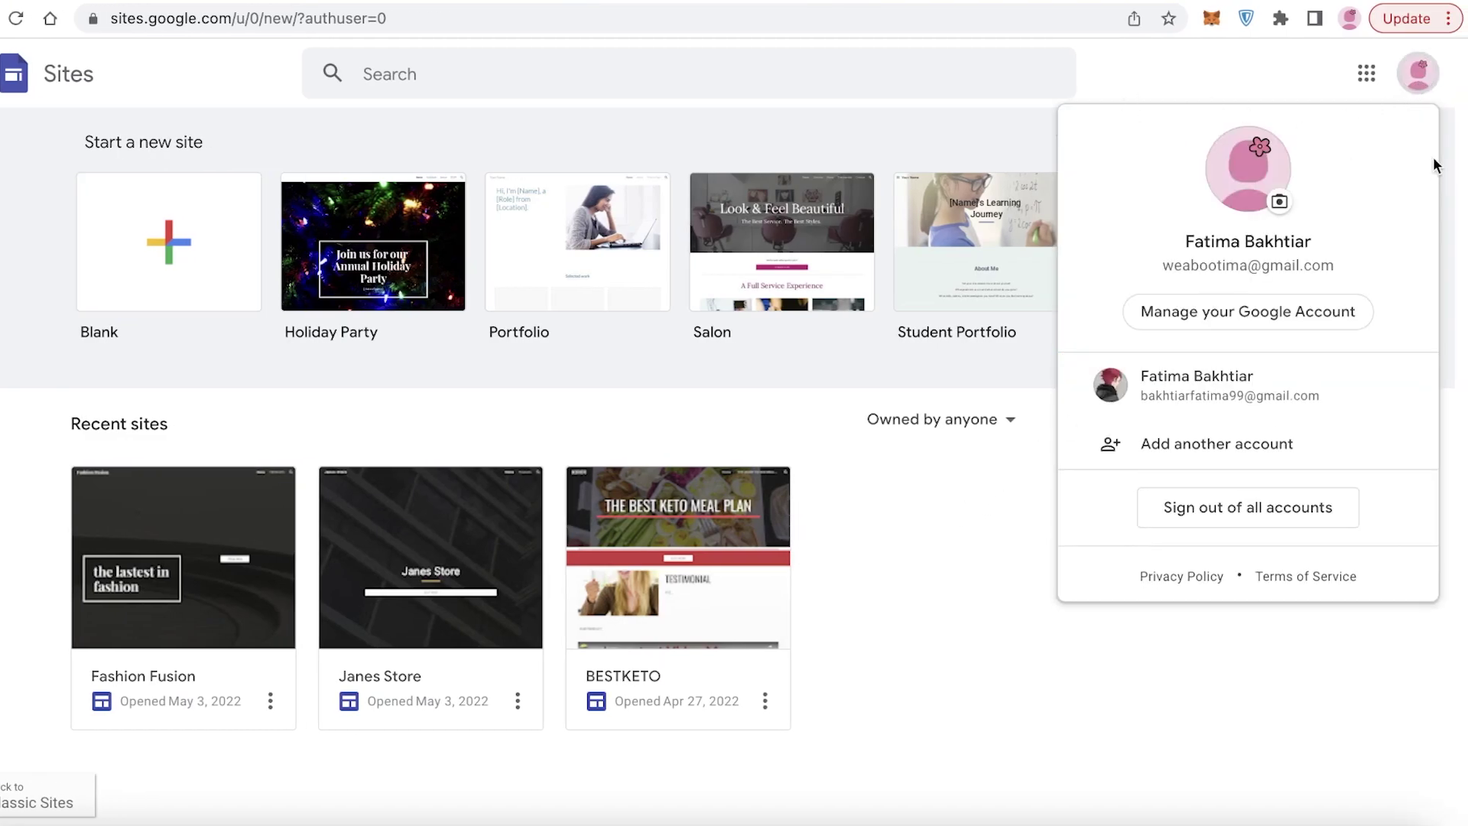
left_click(1424, 77)
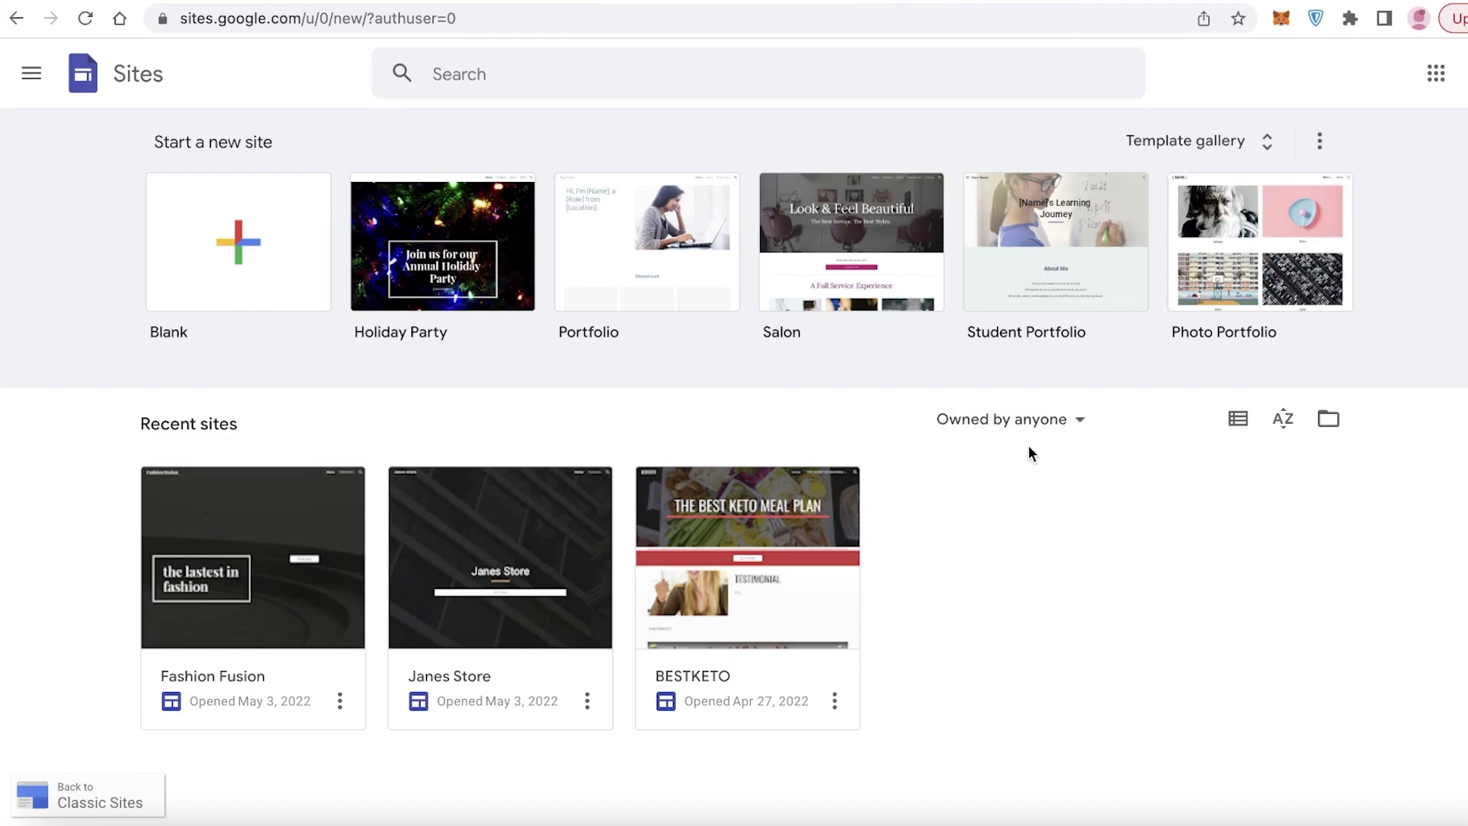
Look through the template gallery again, then create a new site from the Blank template.
left_click(1201, 141)
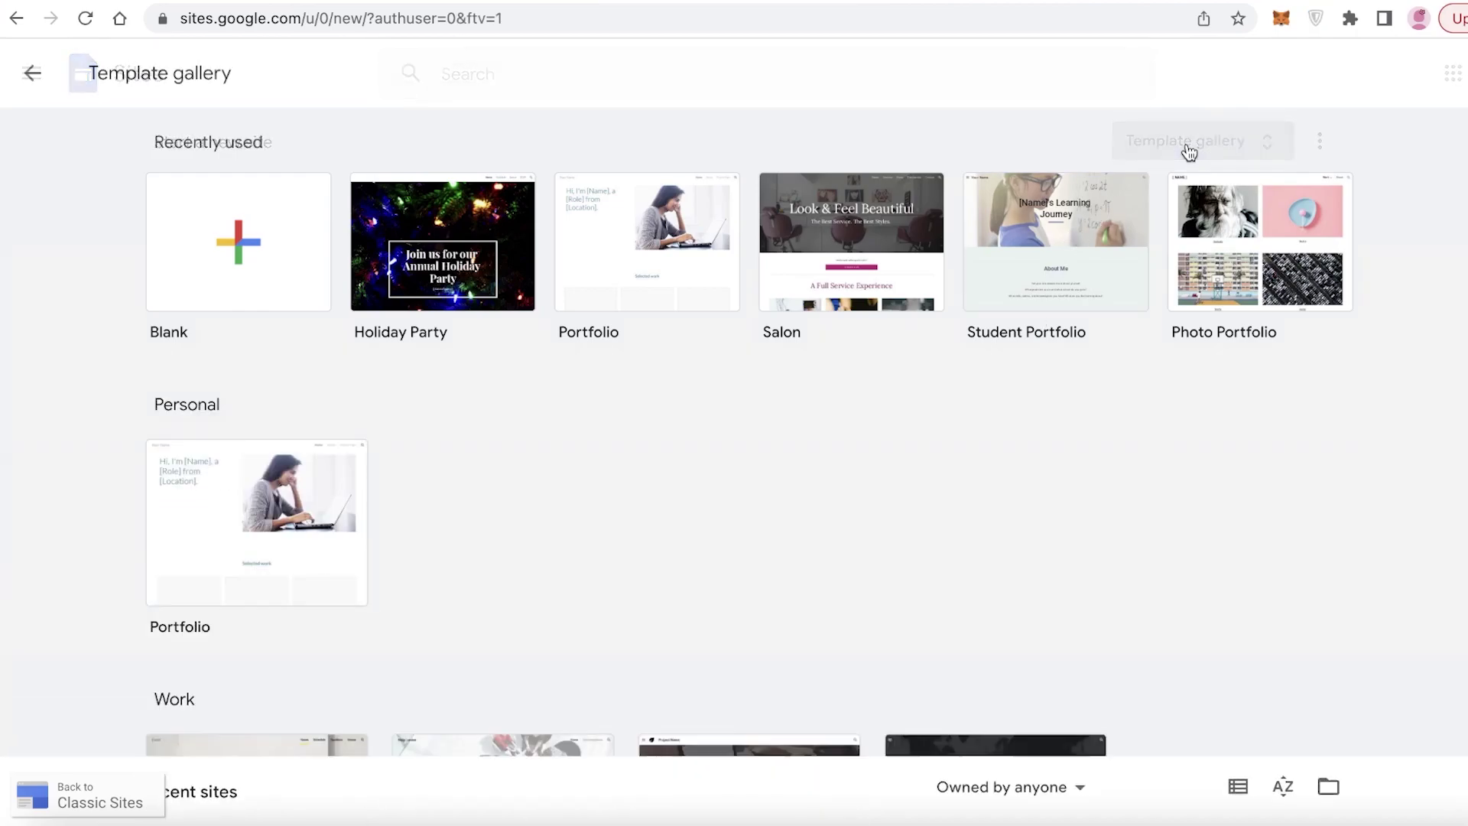
scroll(1187, 150, "down", 9)
scroll(1183, 151, "down", 1)
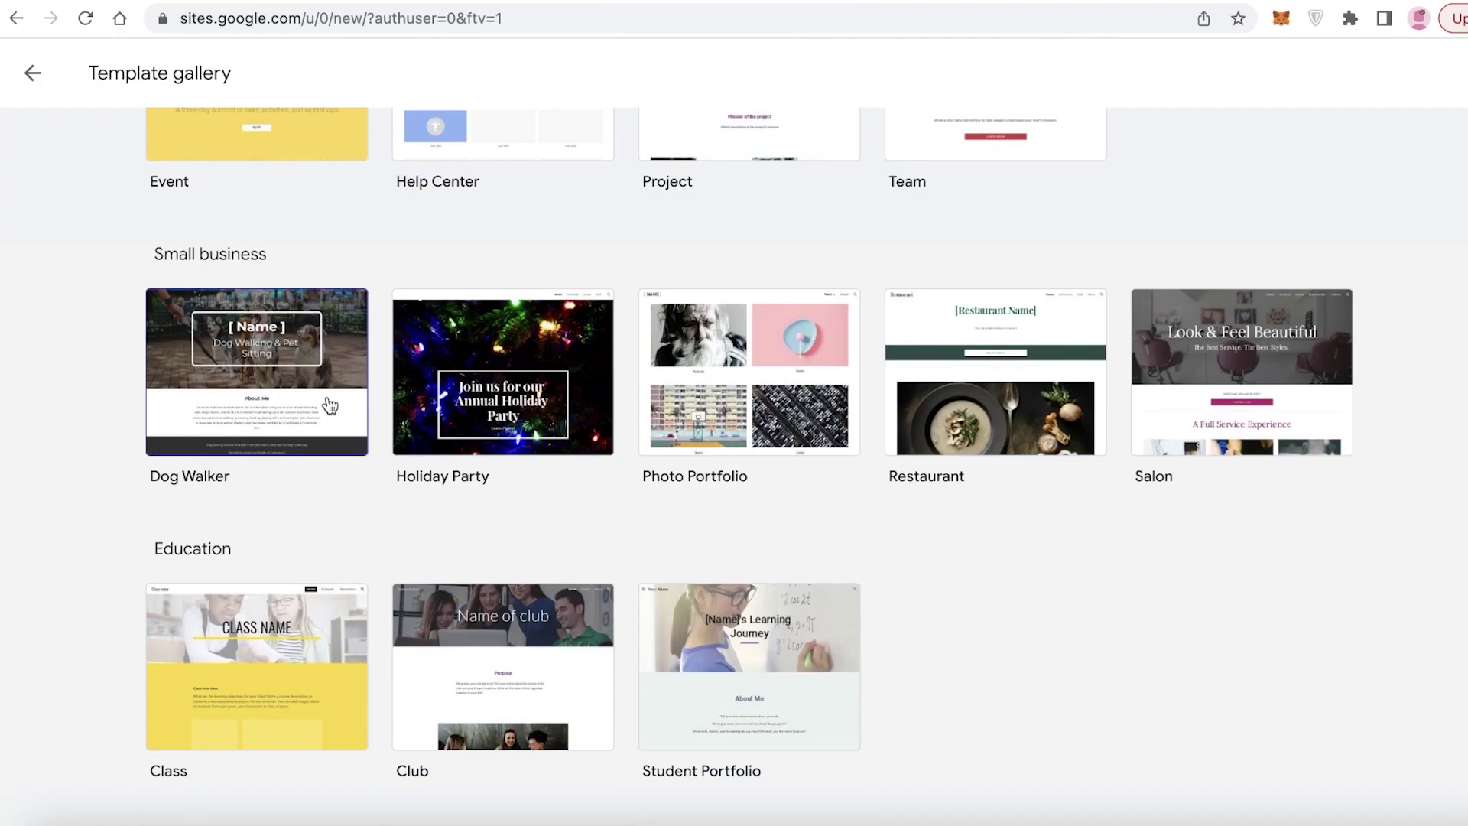
scroll(330, 406, "up", 10)
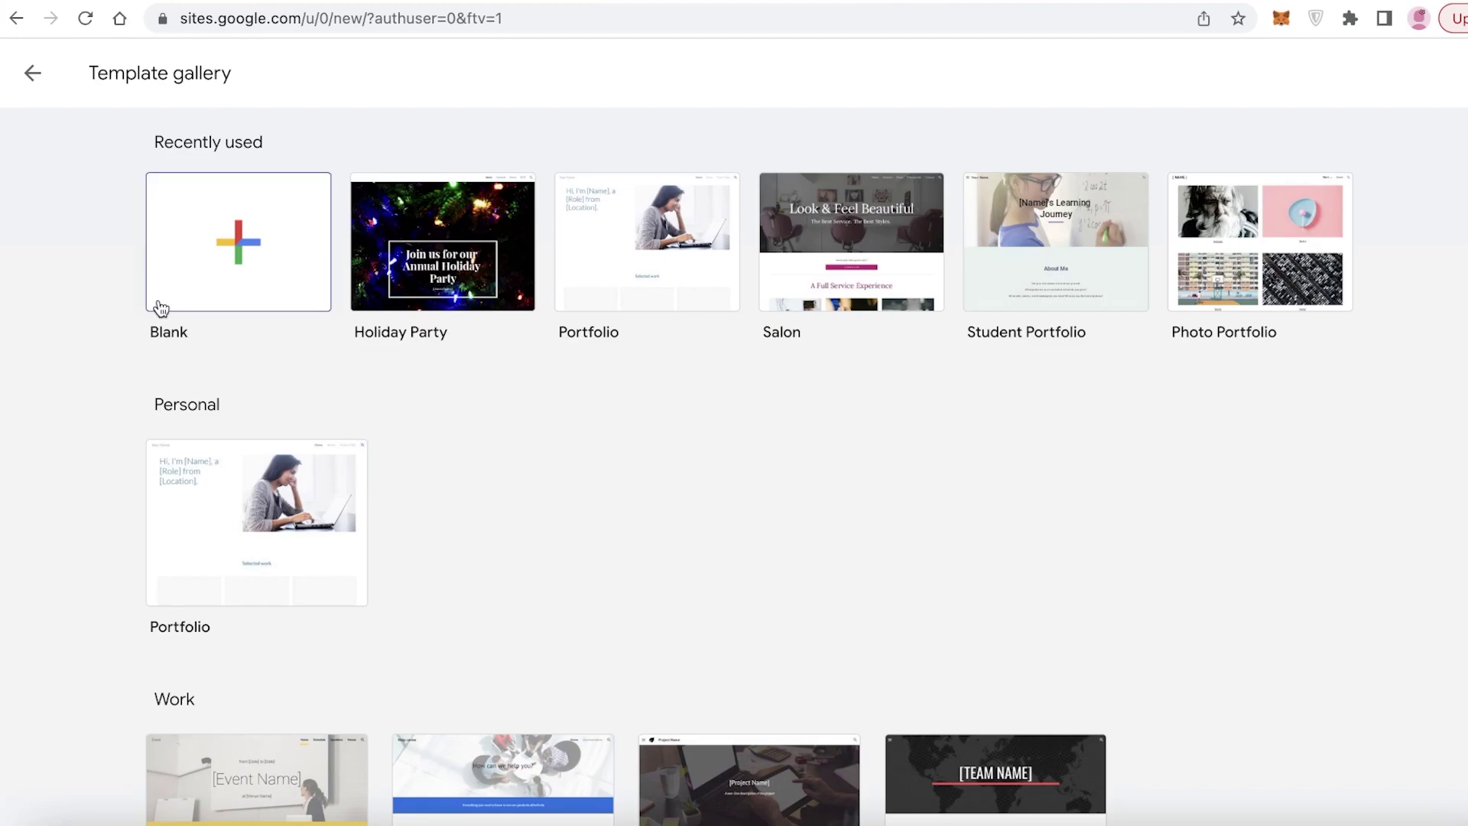
left_click(33, 73)
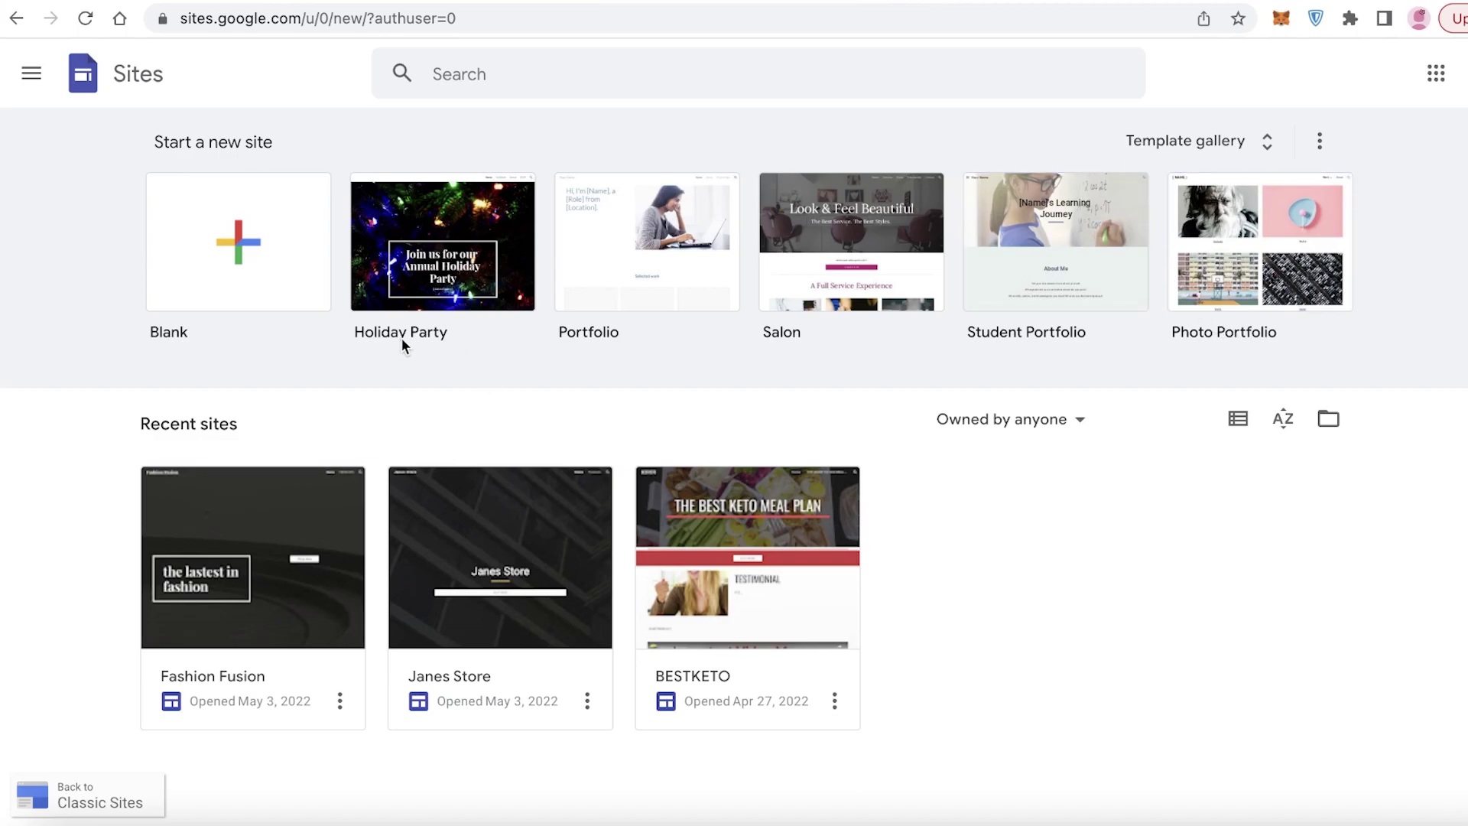
left_click(1213, 139)
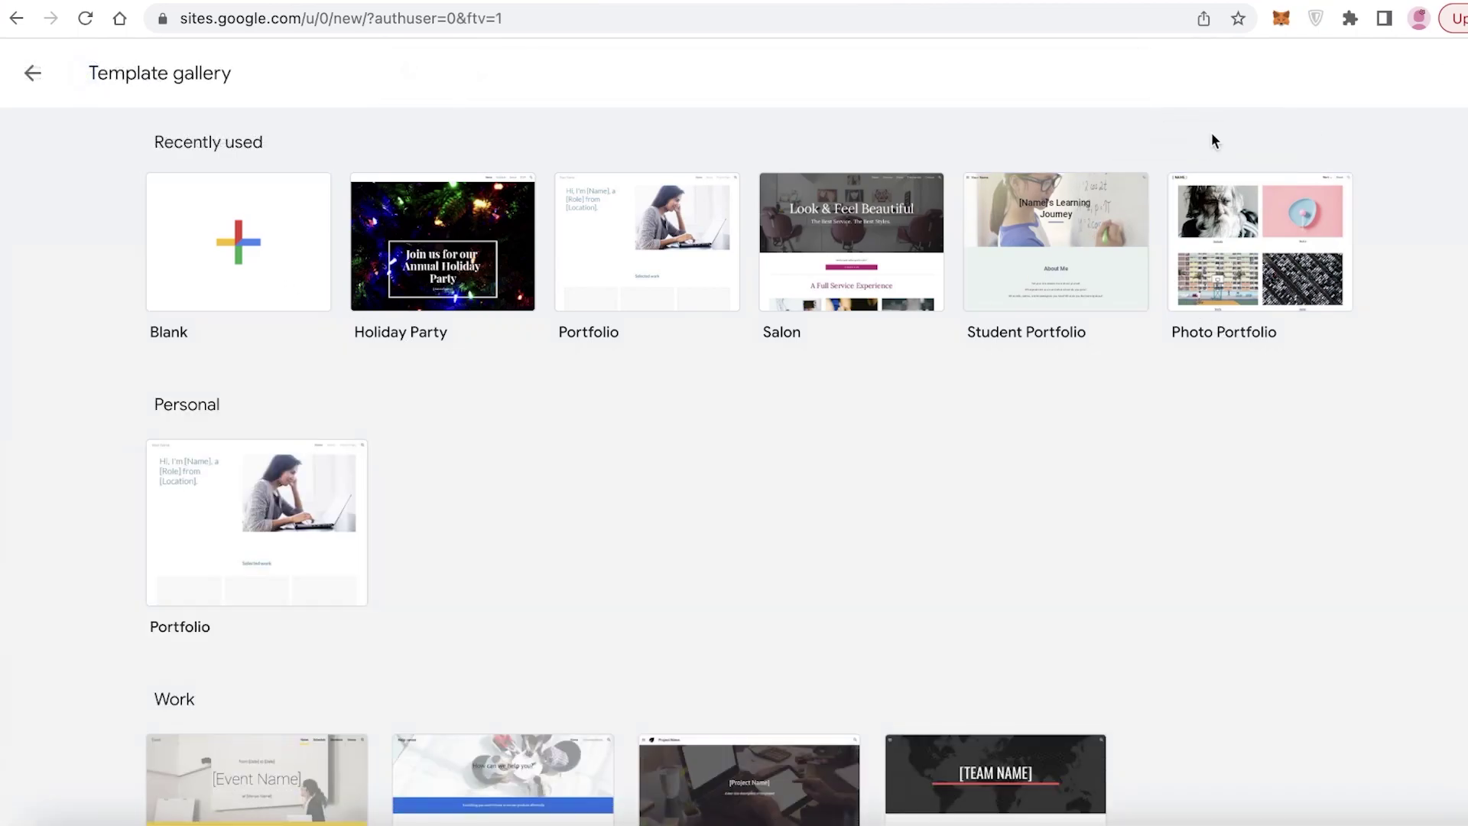
left_click(234, 254)
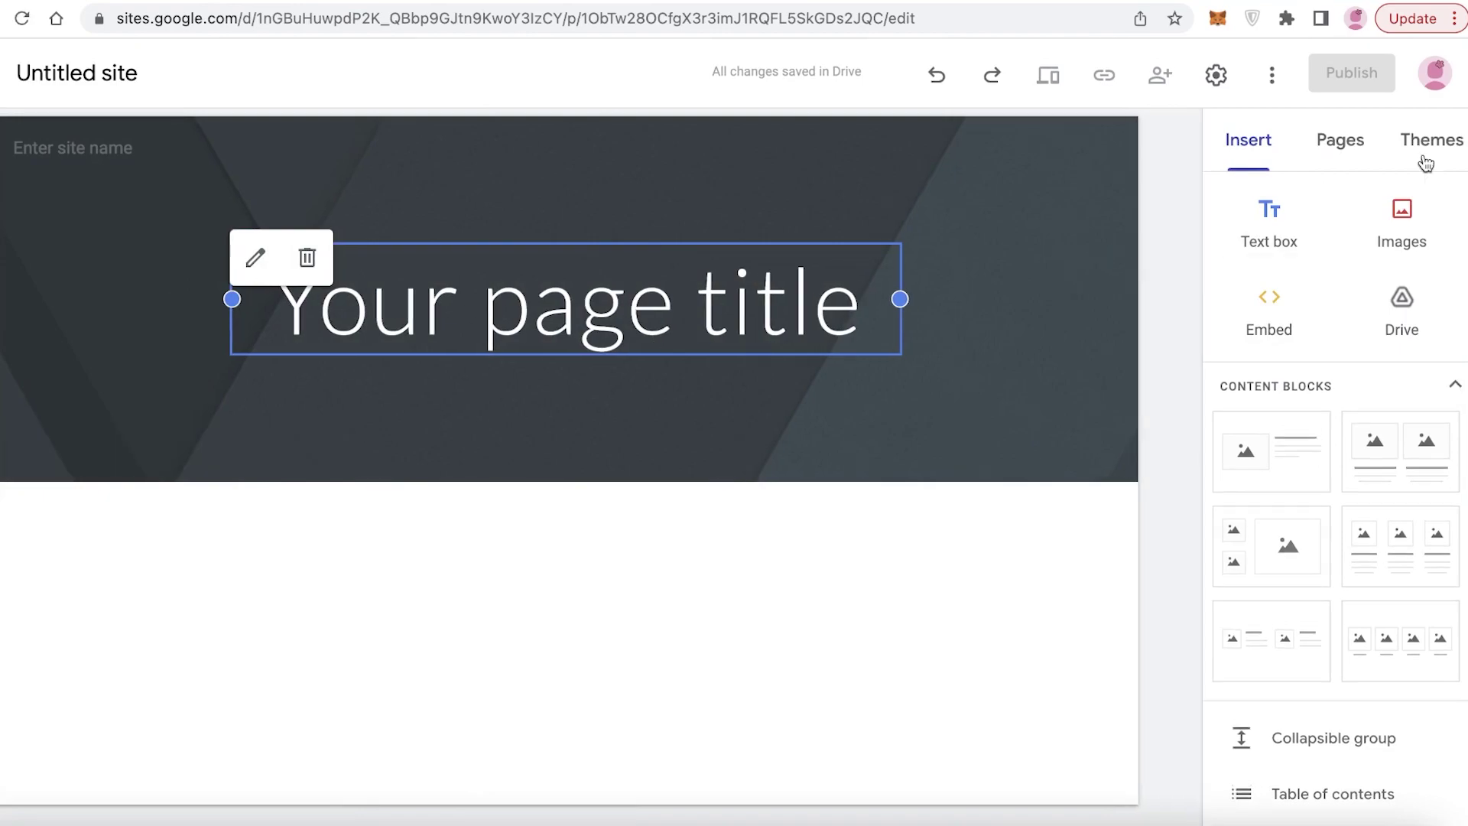
Look through the Pages, Themes and Insert panels of the new site.
left_click(1288, 150)
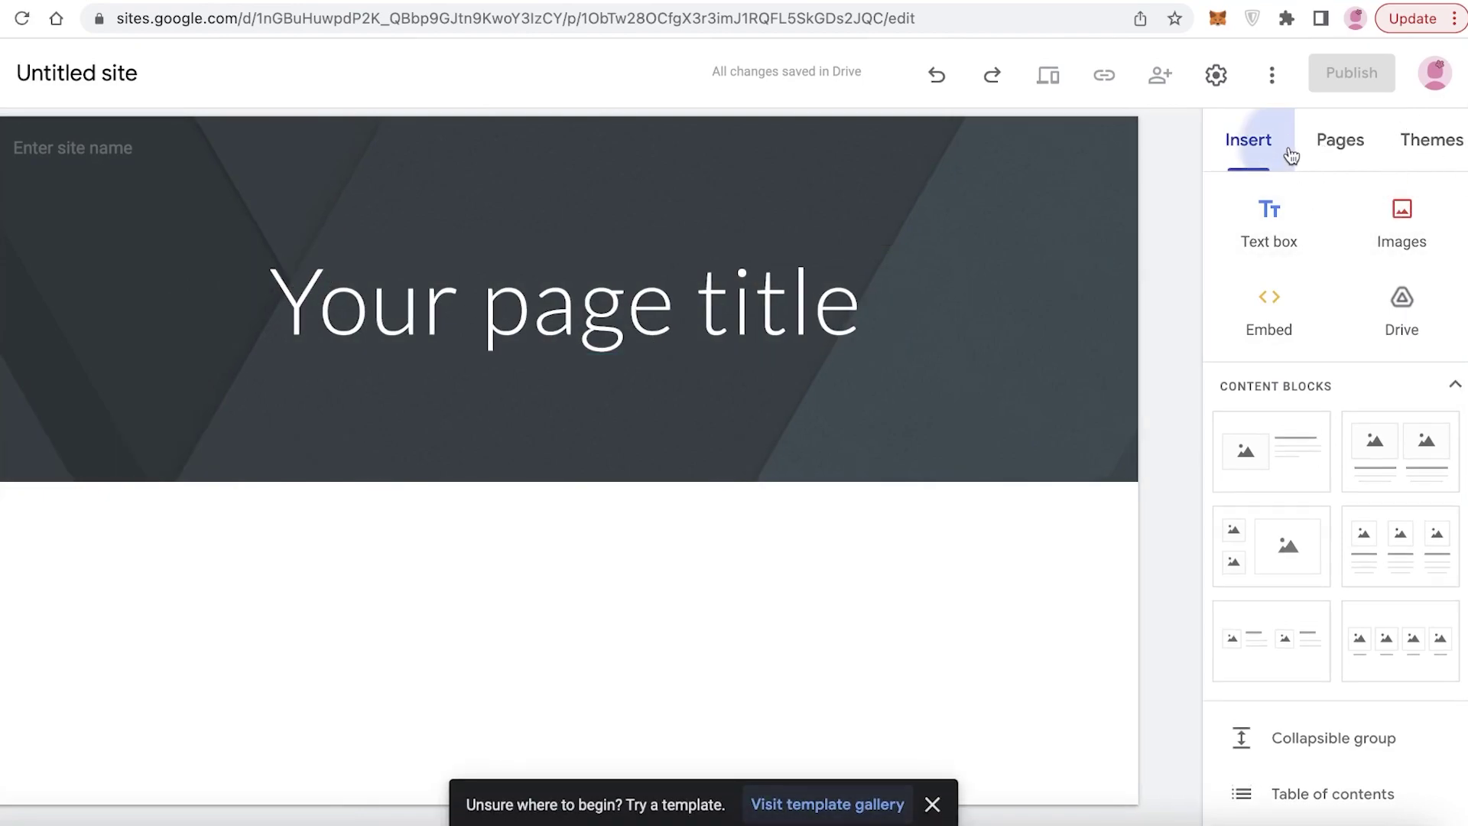
left_click(1340, 140)
left_click(1431, 140)
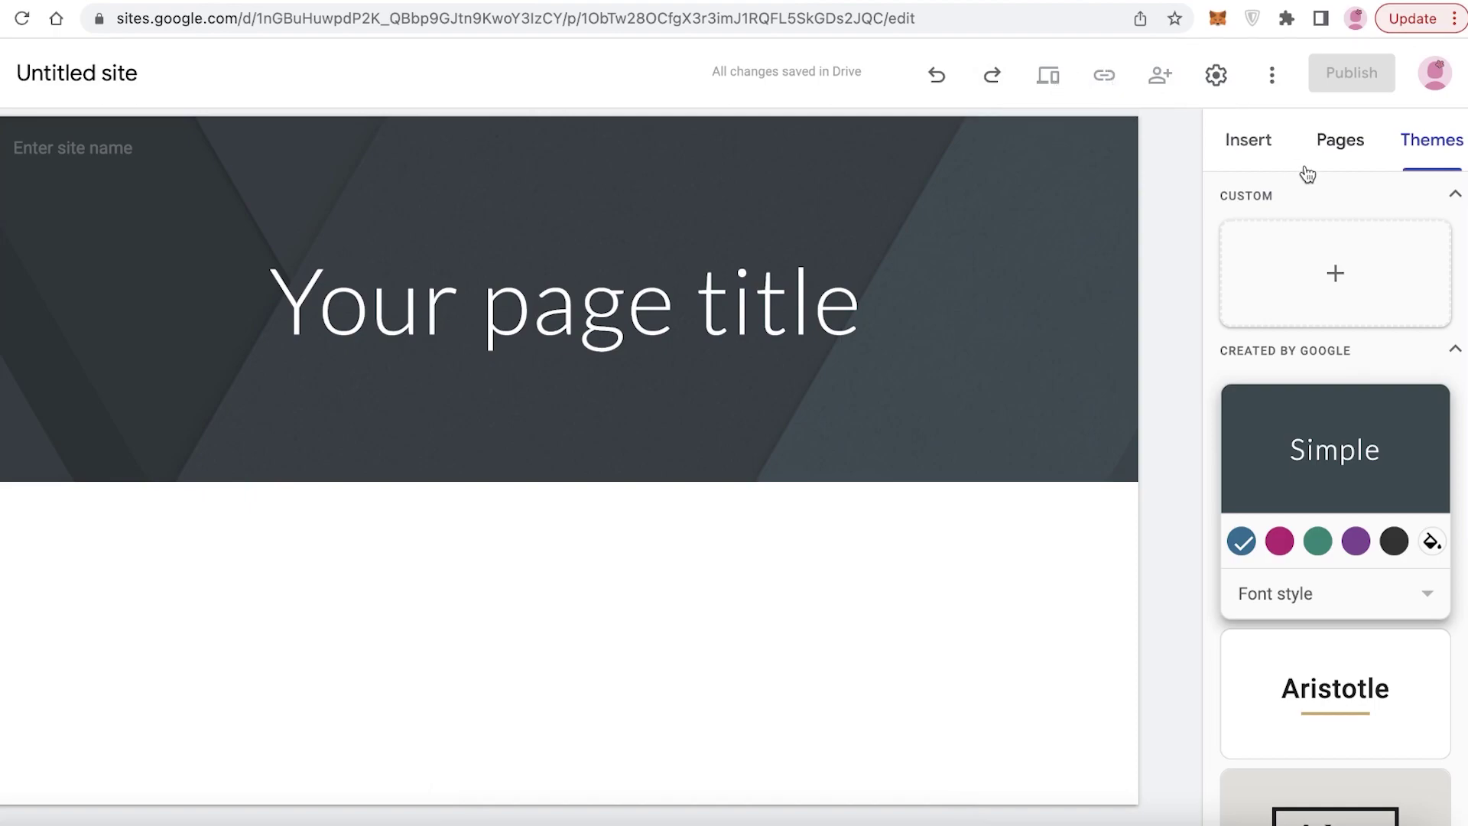
left_click(1235, 142)
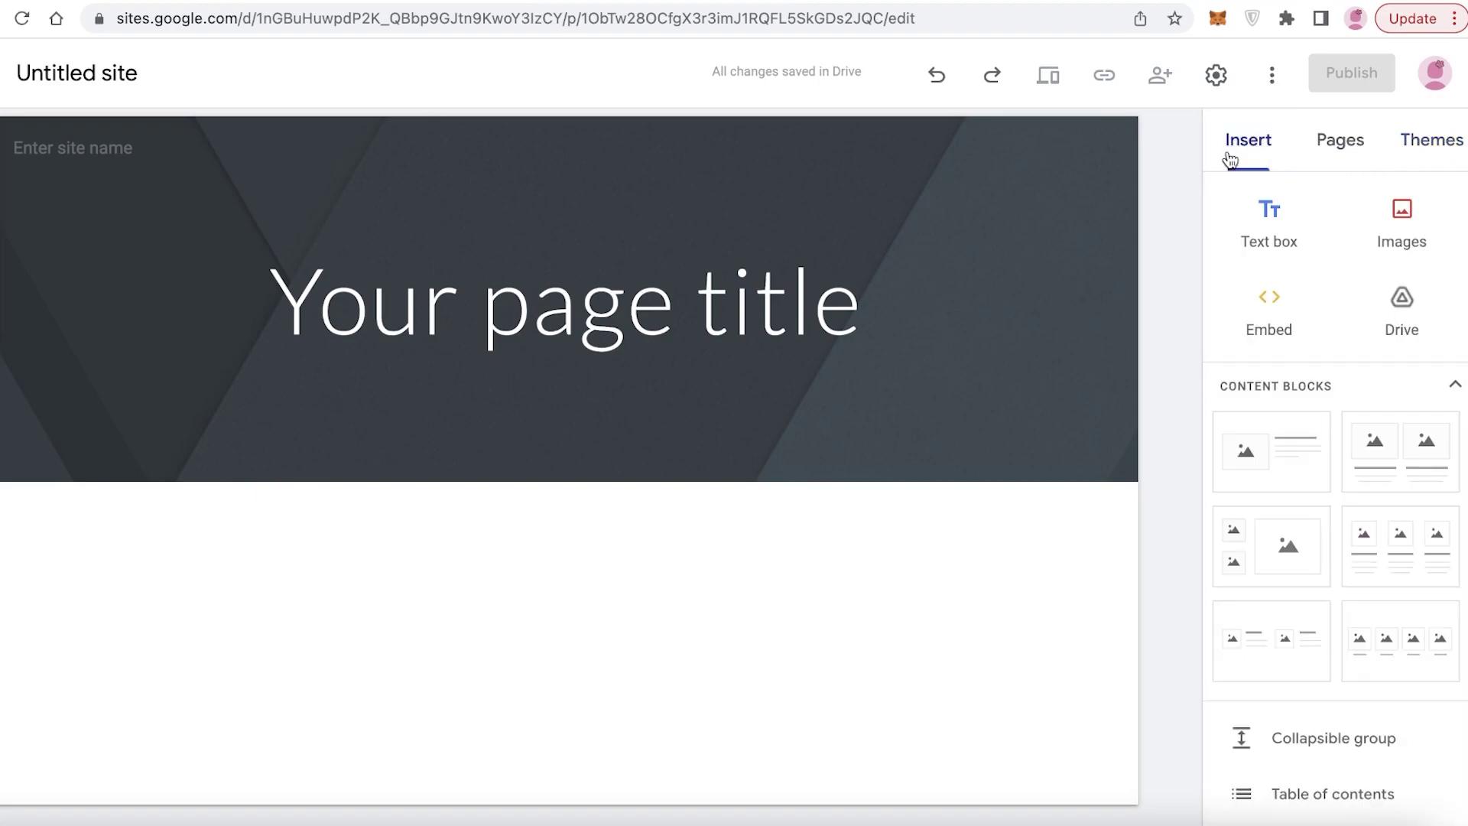
left_click(1429, 137)
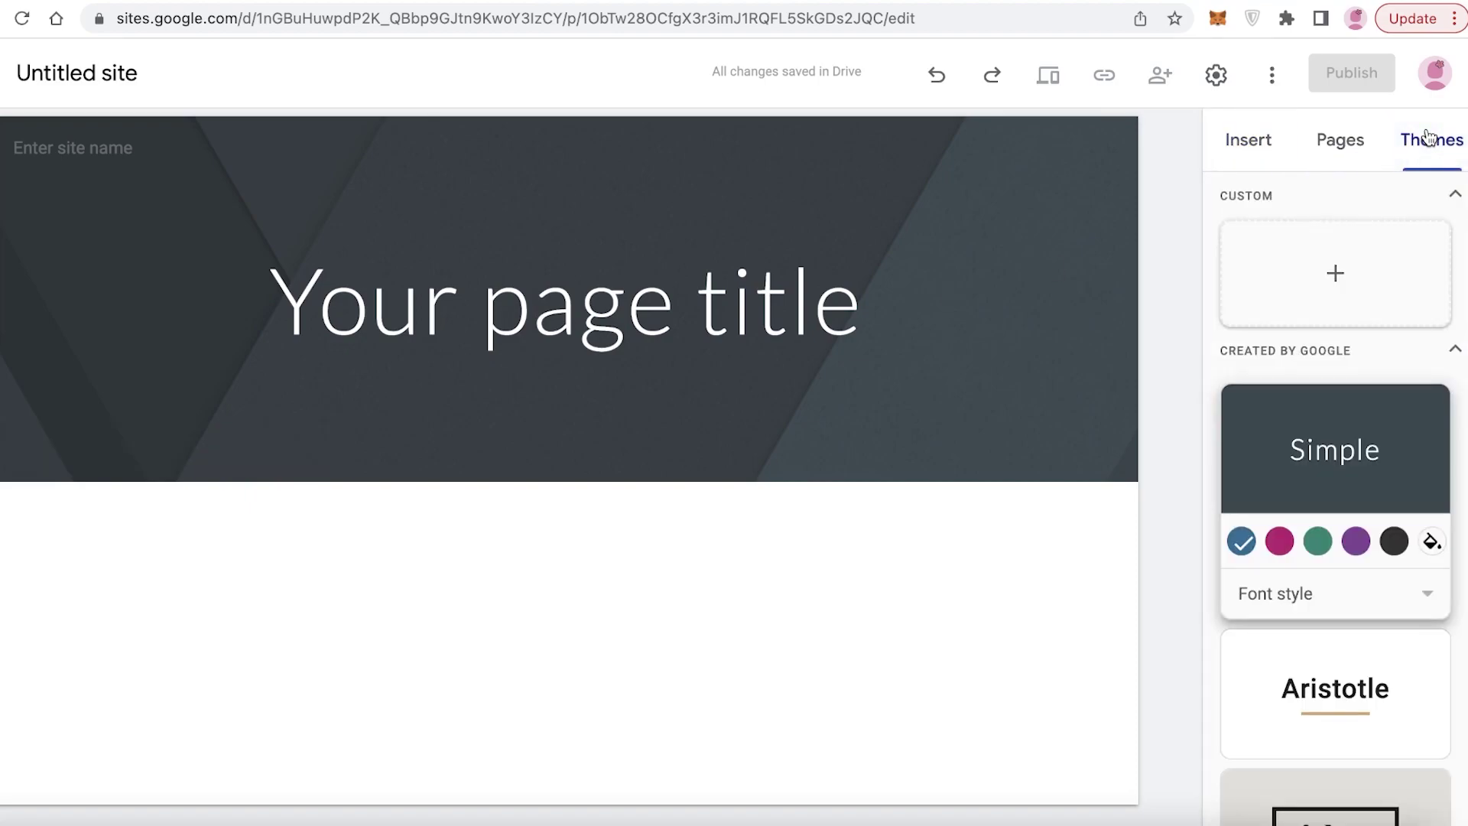
Preview the Vision, Level, Impression and Diplomat themes, then apply Aristotle.
scroll(1300, 459, "down", 6)
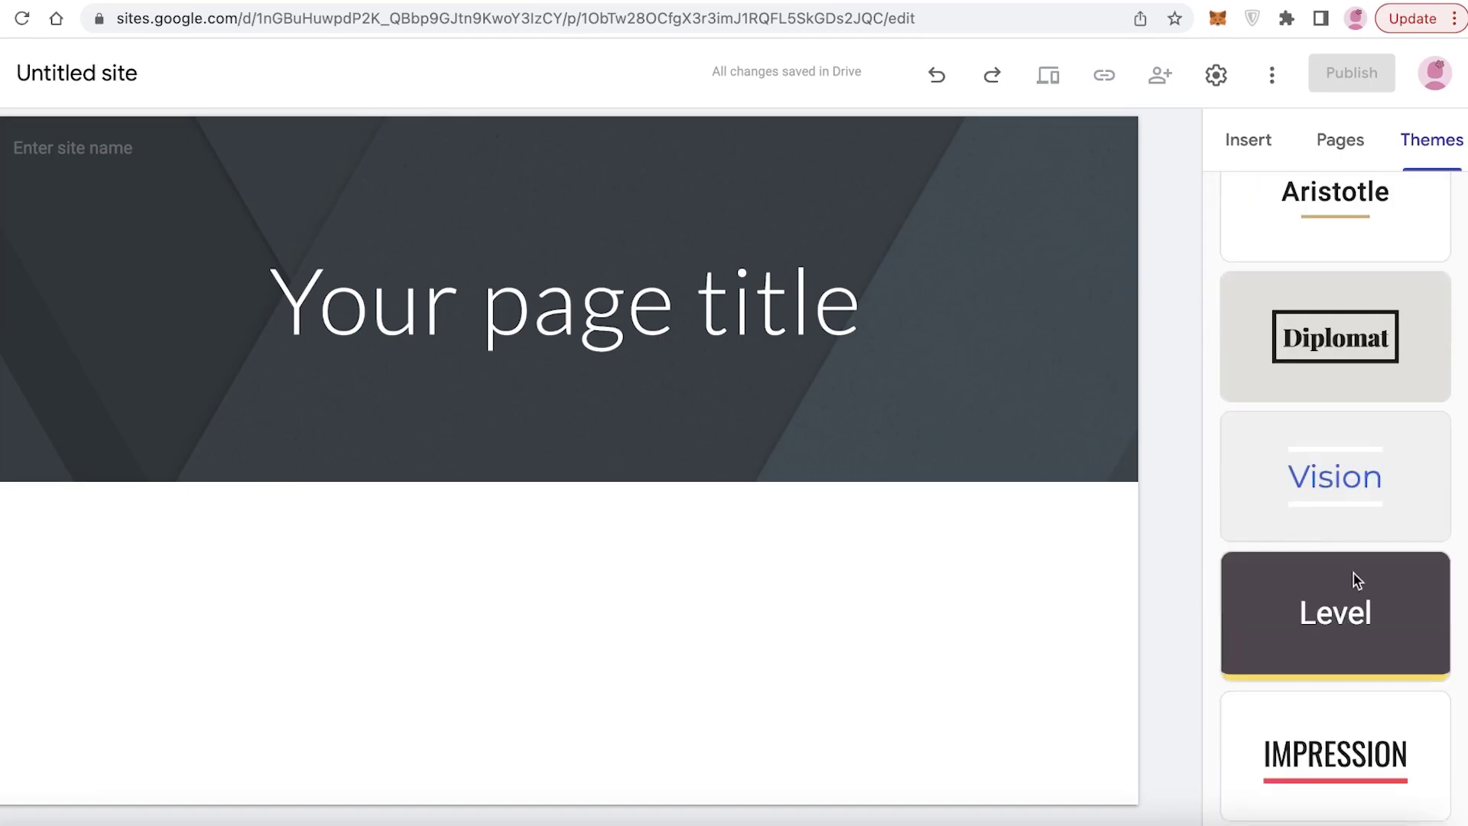
left_click(1363, 468)
left_click(1313, 736)
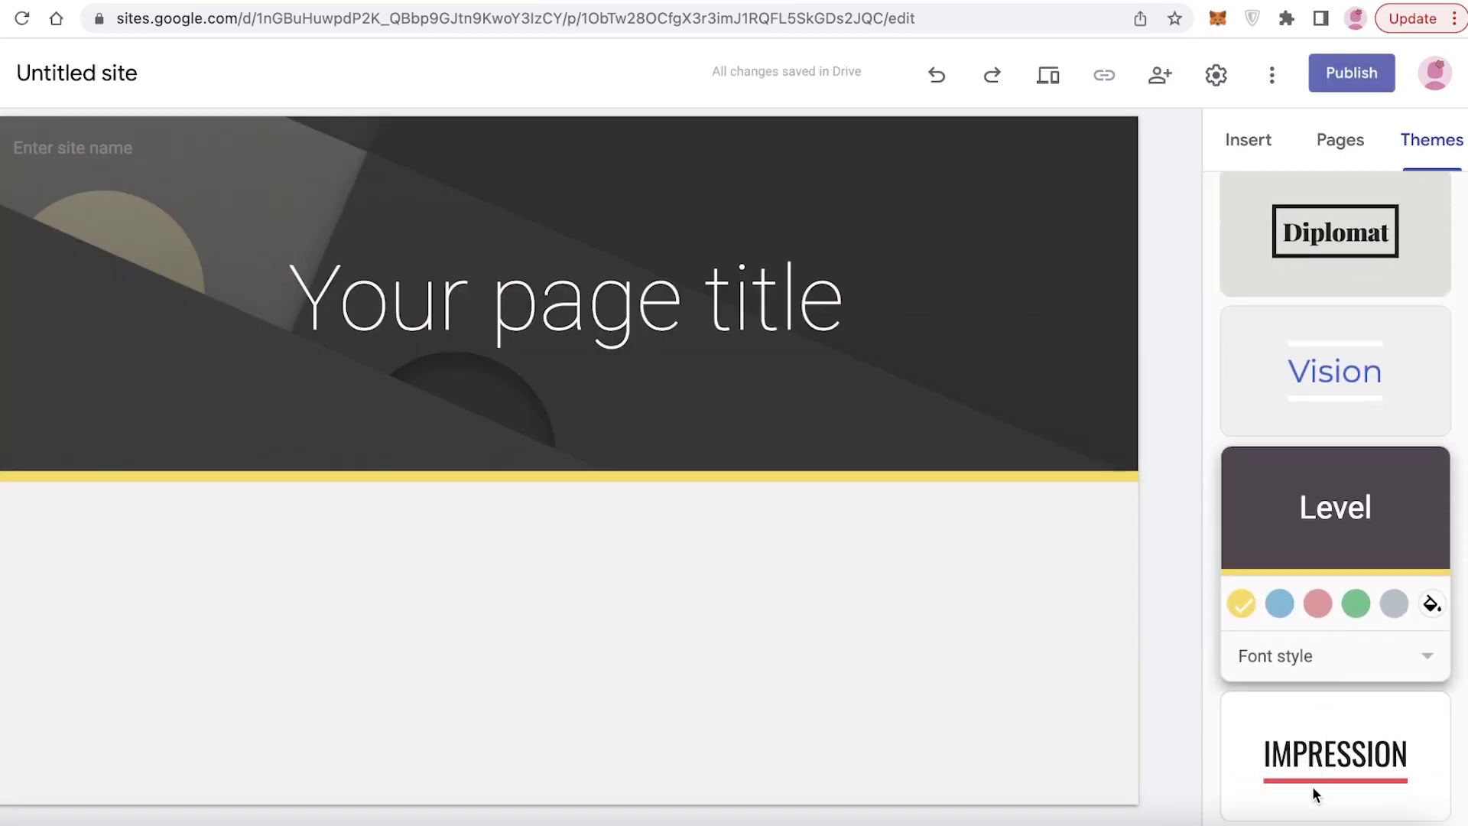
left_click(1312, 786)
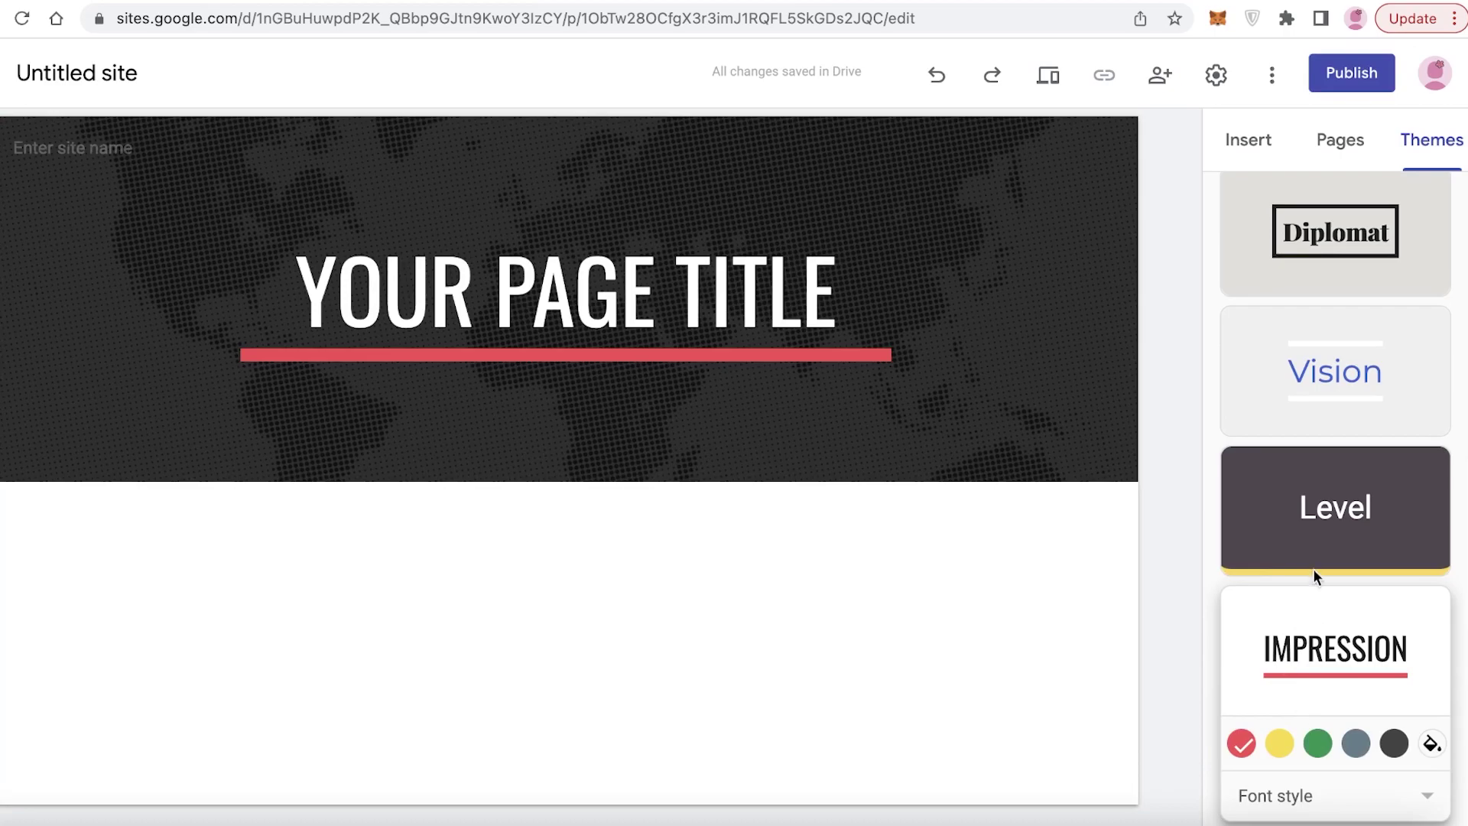
scroll(1300, 458, "up", 3)
left_click(1307, 452)
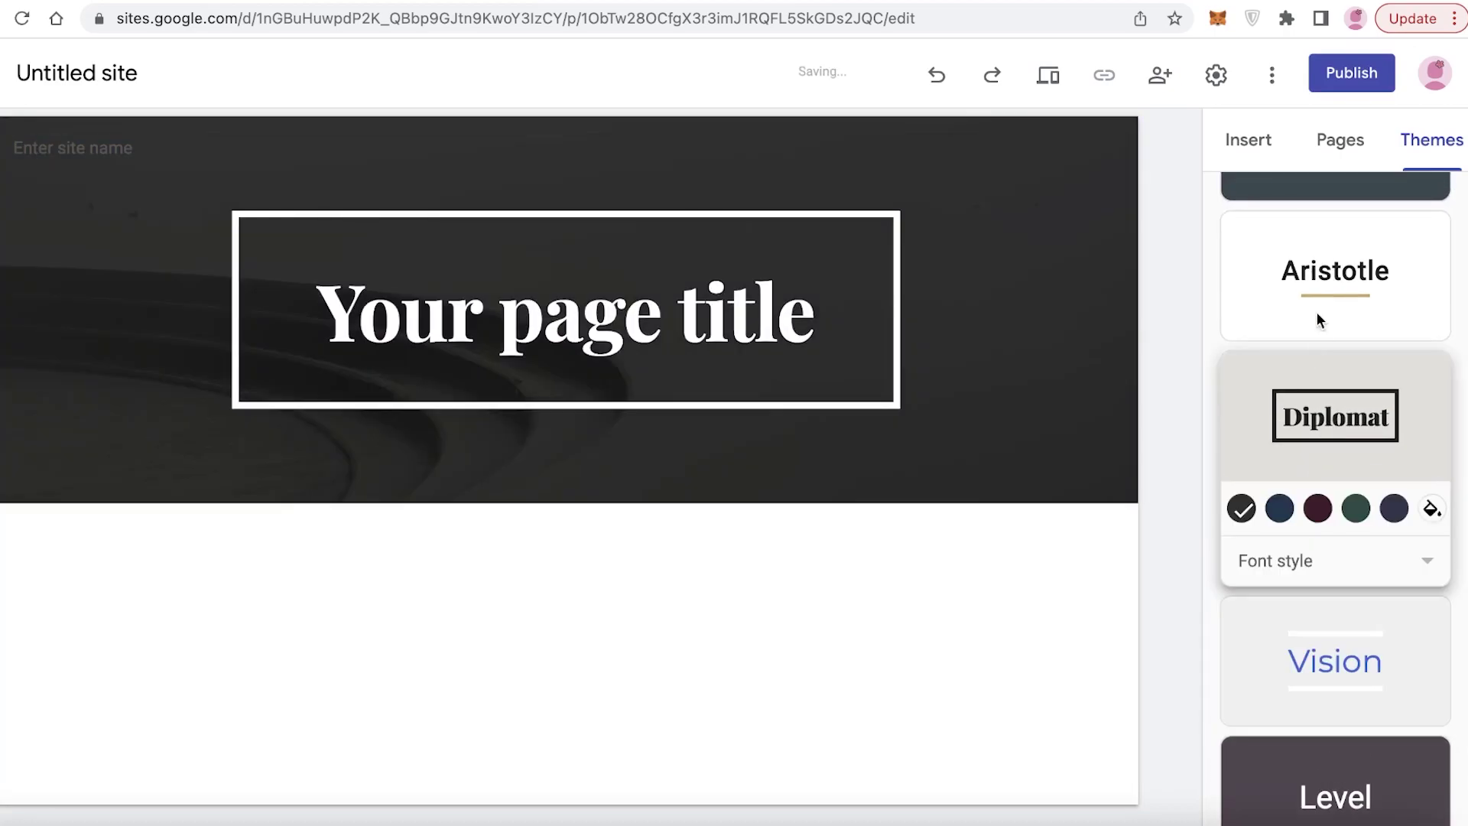
left_click(1319, 281)
scroll(1249, 354, "up", 3)
left_click(694, 269)
Change the page title to 'TSHIRT STORE'.
triple_click(694, 269)
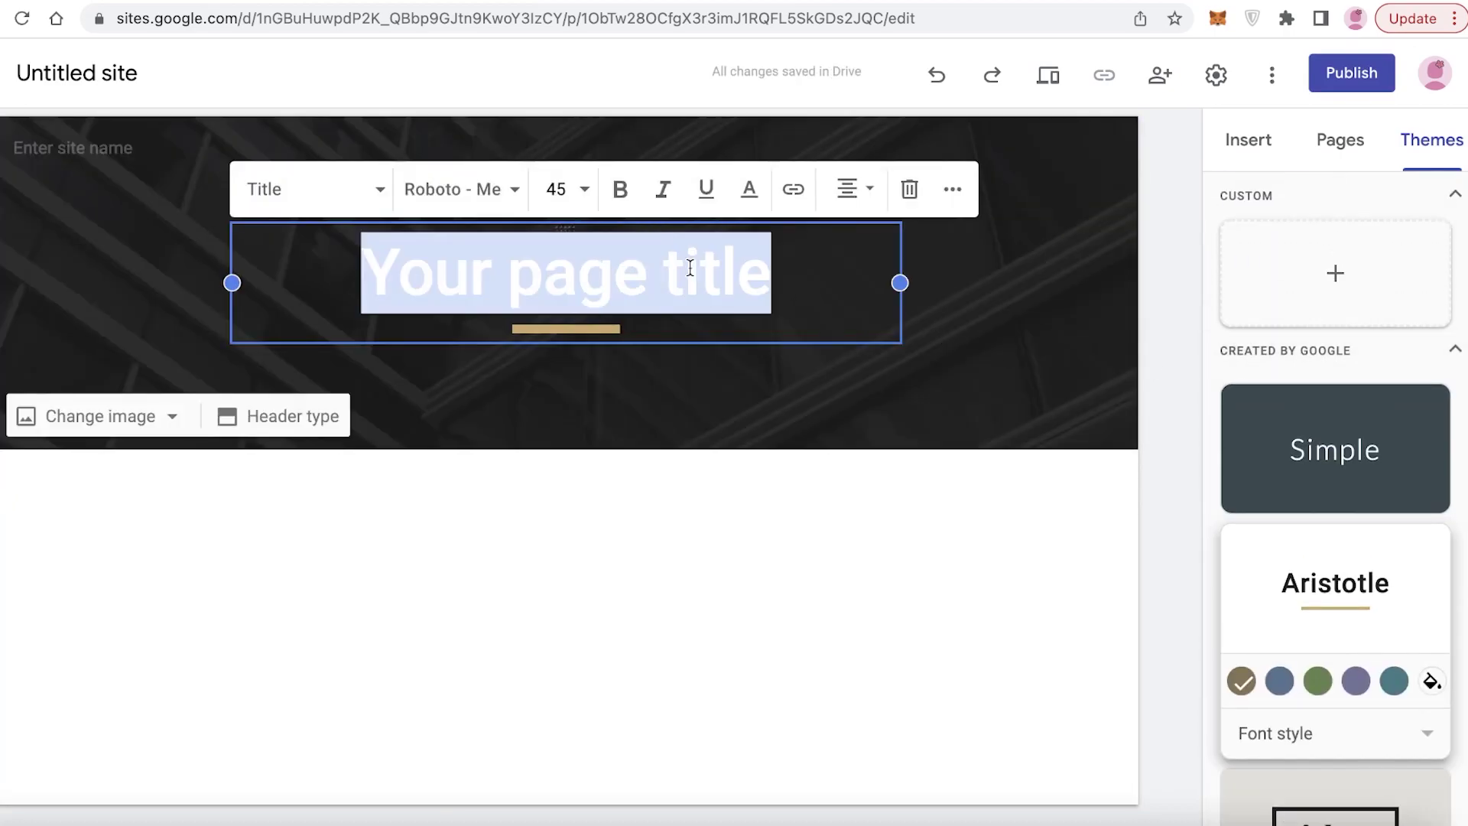
type("JA")
key("BackSpace")
key("BackSpace")
type("TSHIRT STORE")
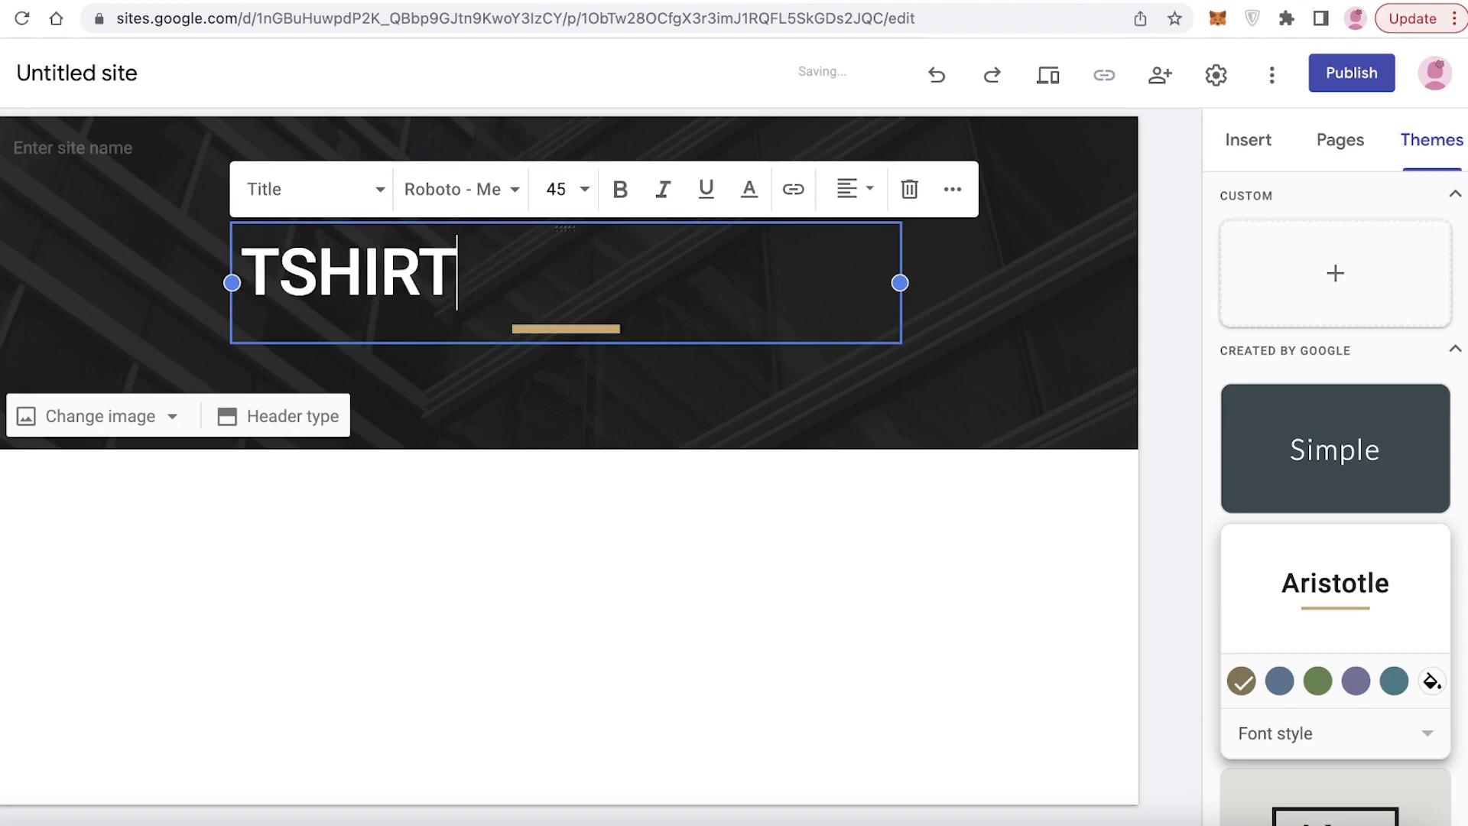
left_click(508, 157)
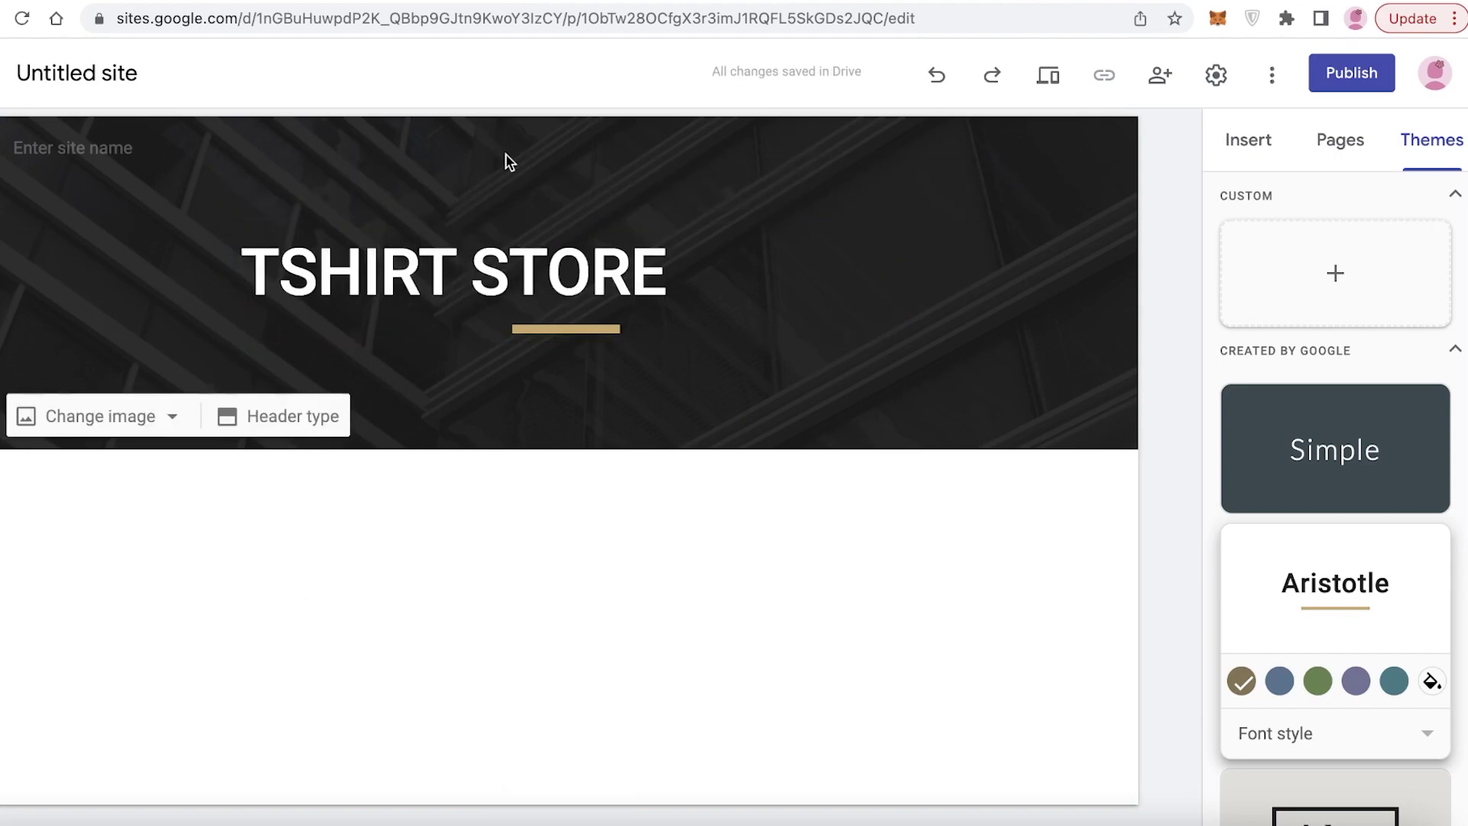
left_click(509, 272)
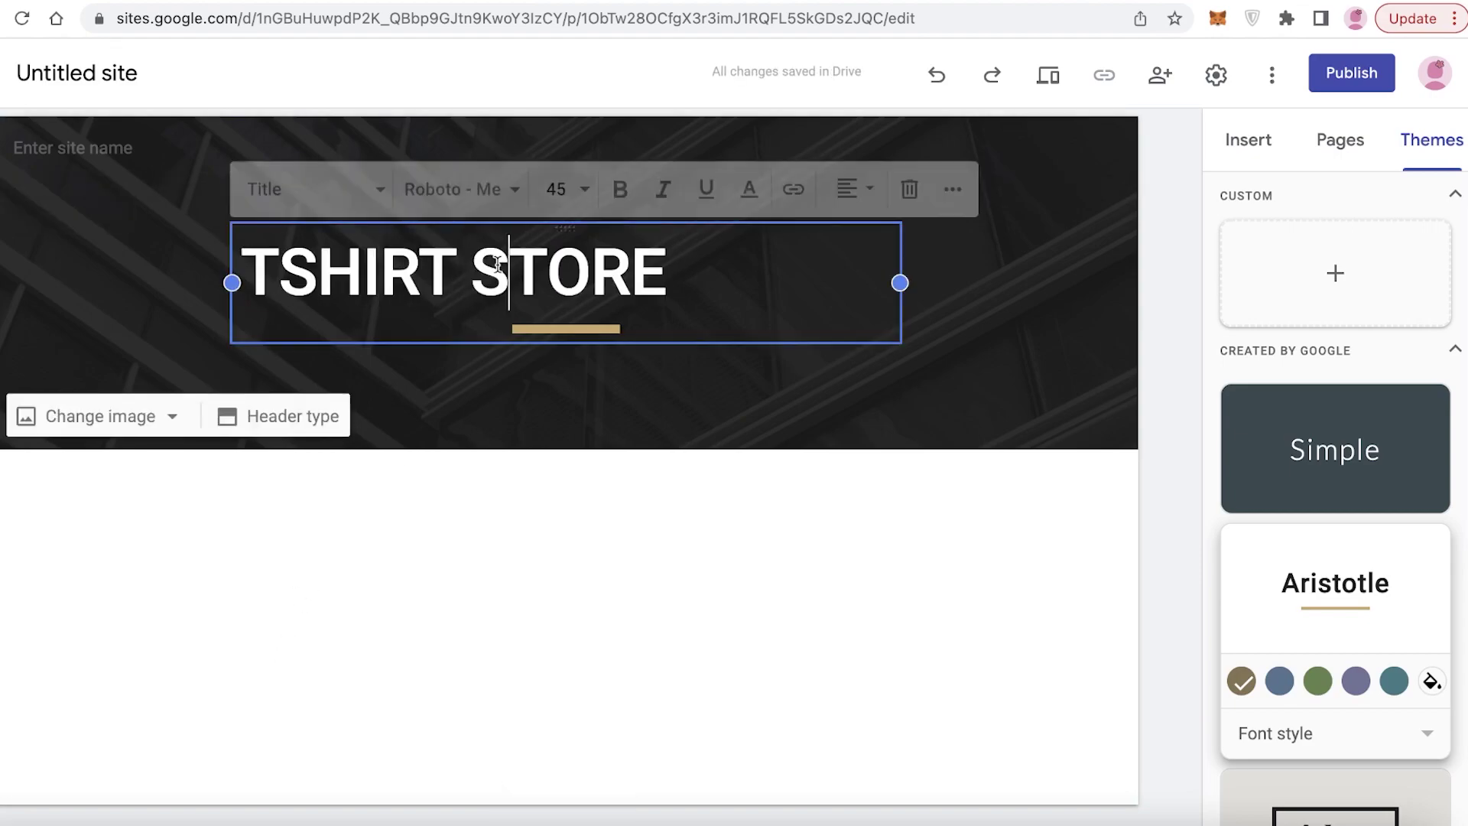
Switch the header type to Cover and retitle the page 'BE FASHIONABLE!'.
left_click(291, 429)
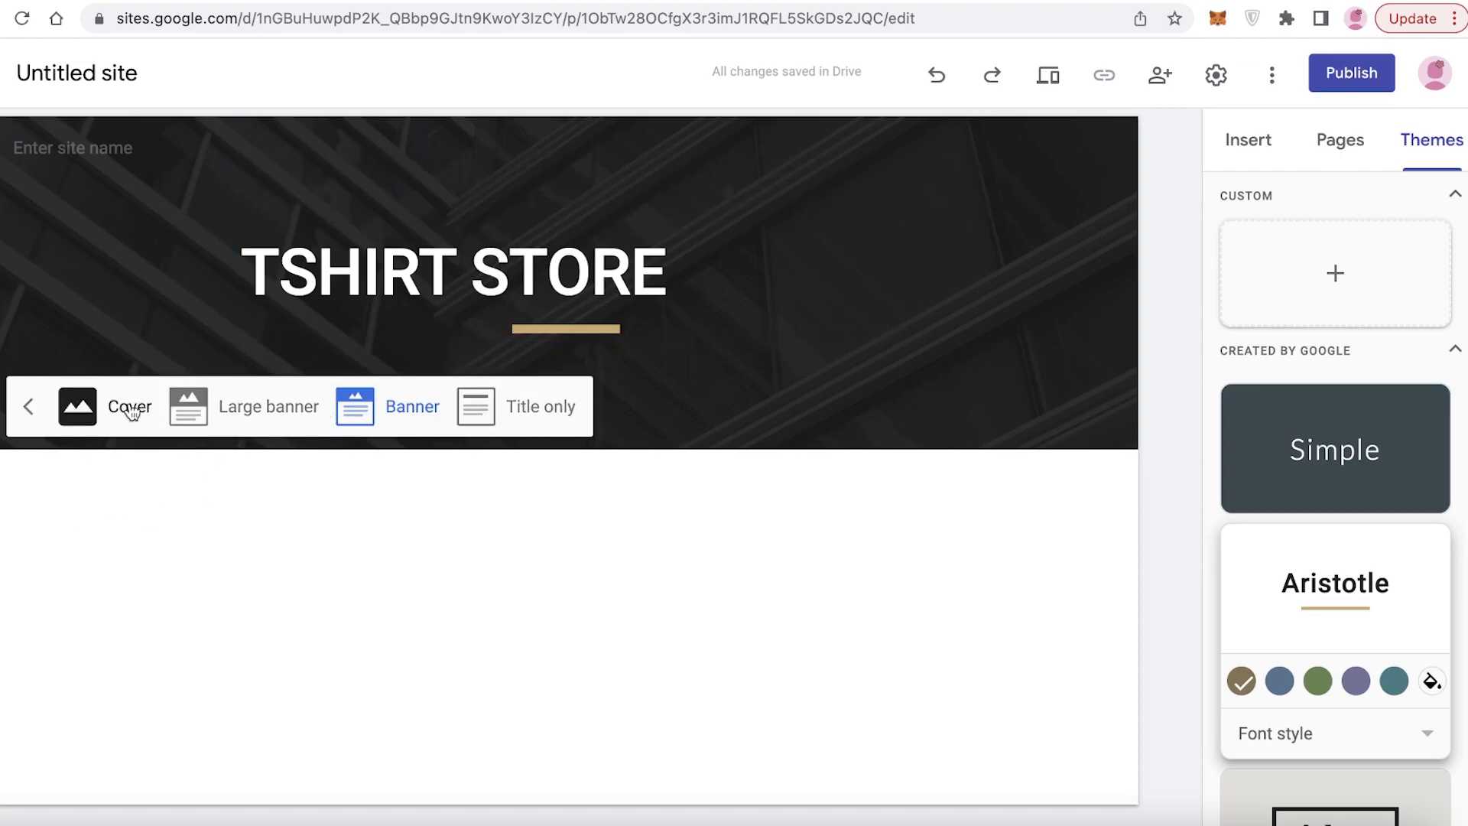
left_click(100, 430)
left_click(506, 478)
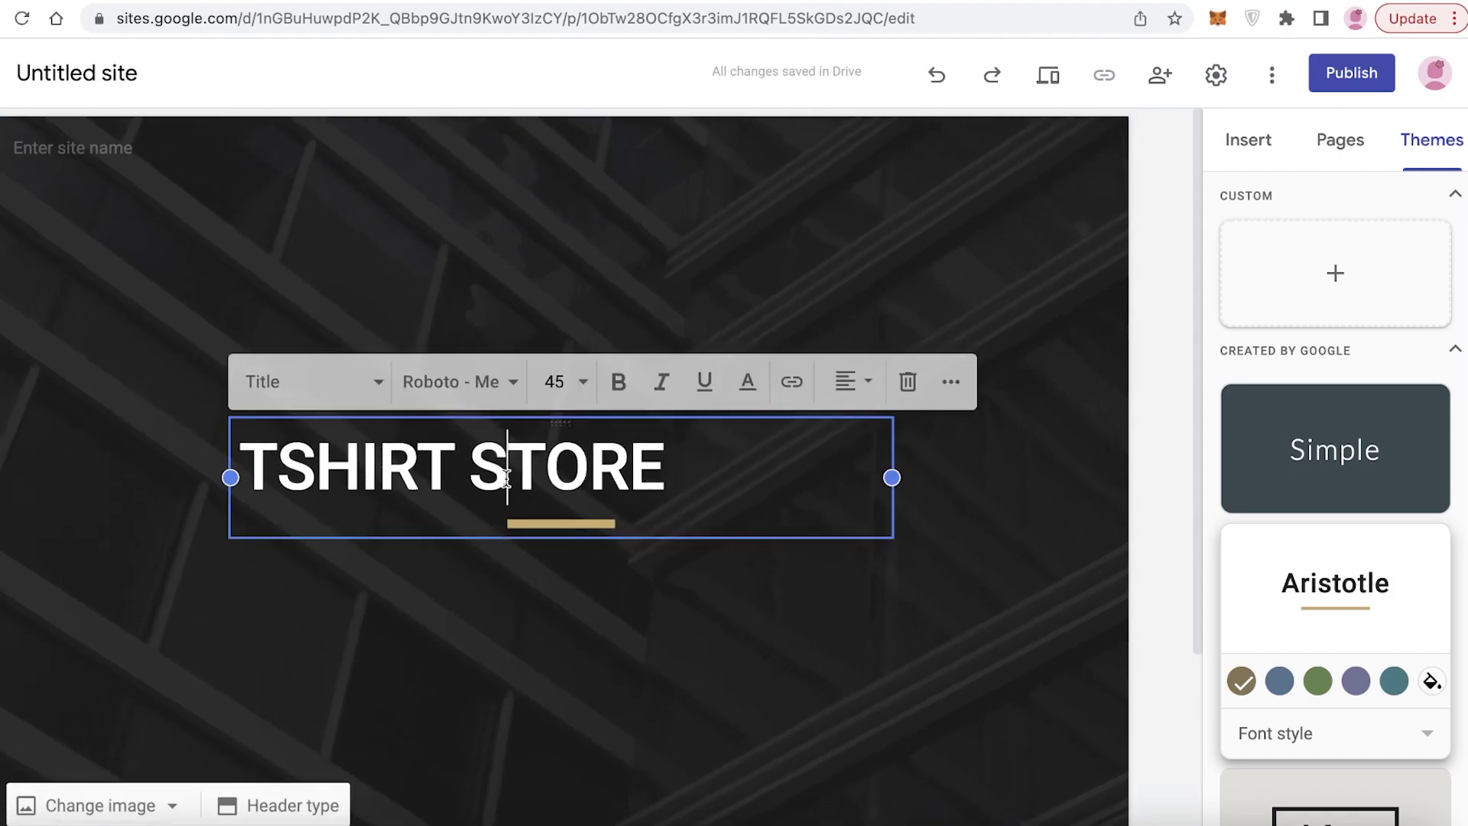
triple_click(507, 478)
key("BackSpace")
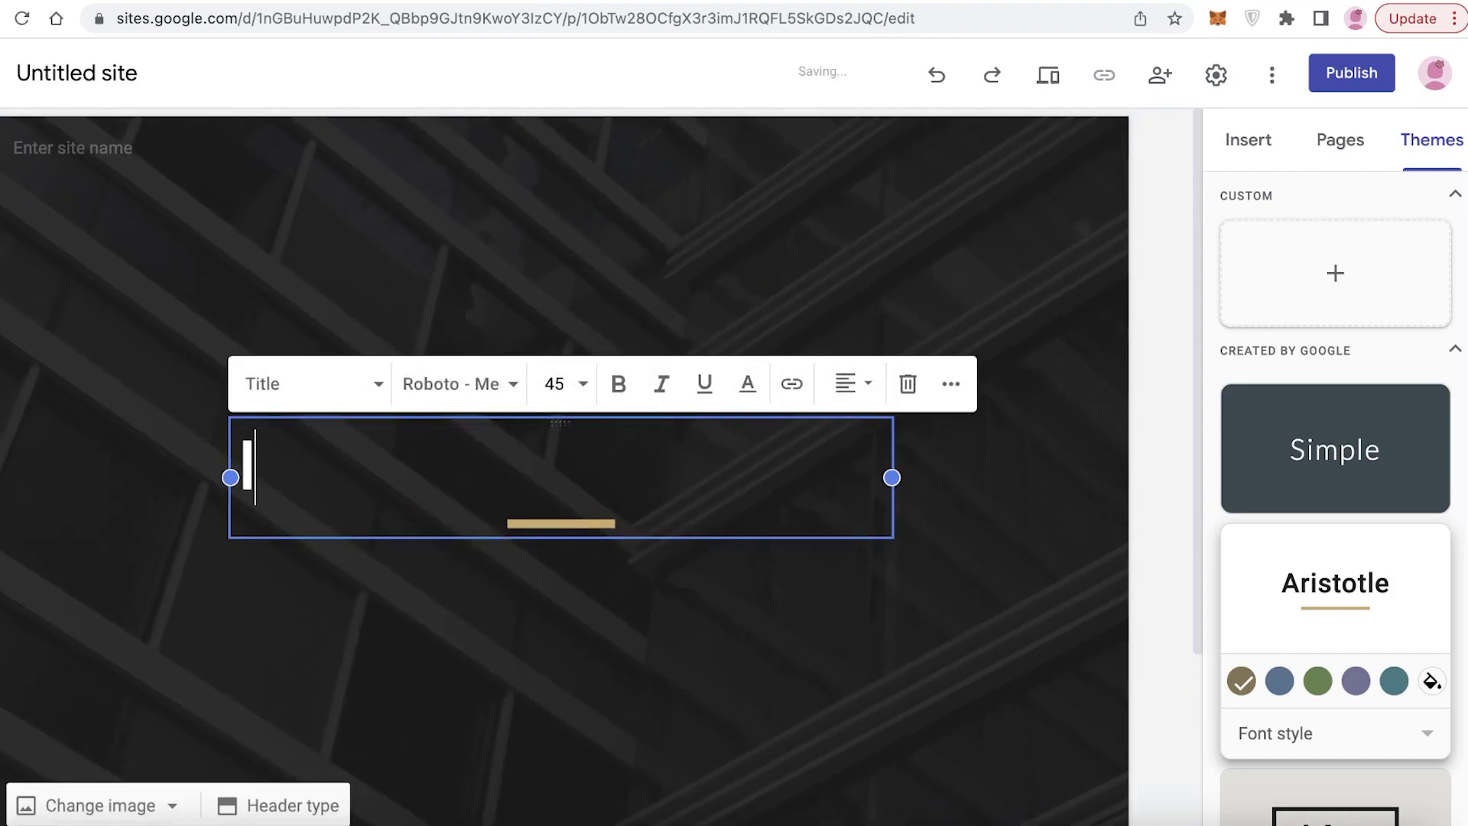
type("BE")
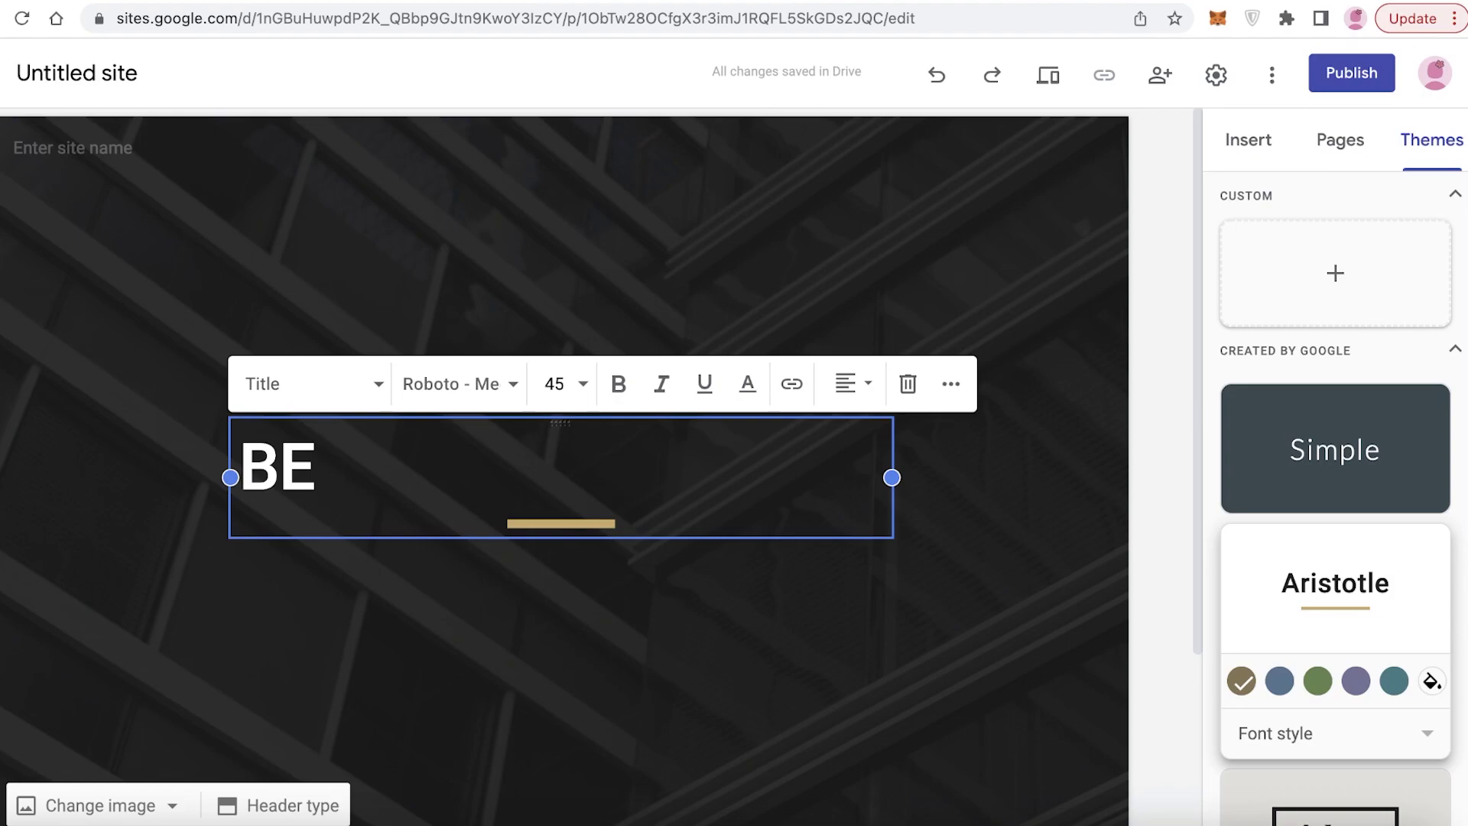
type(" FASHION")
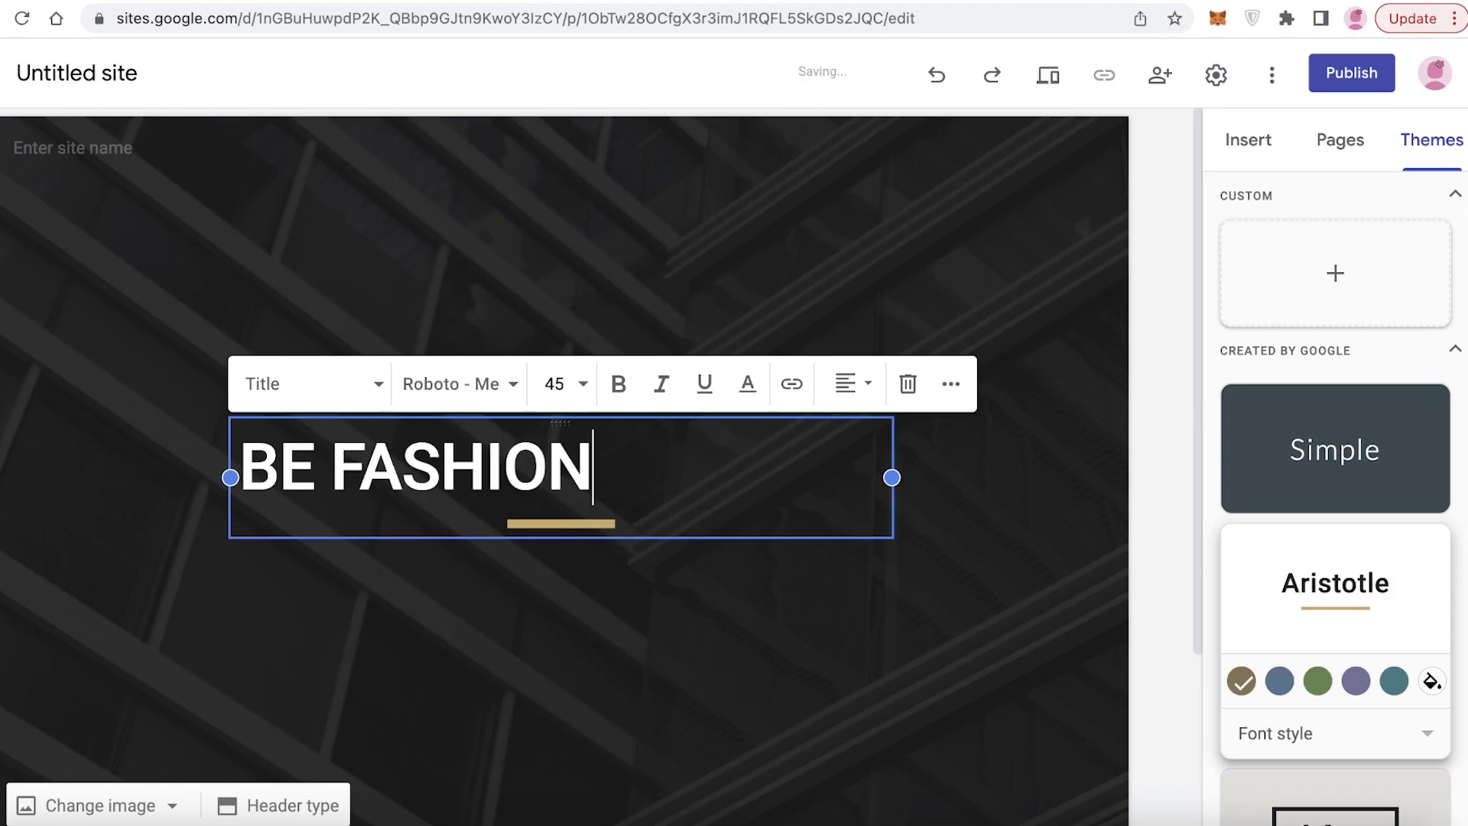
type("ABLE!")
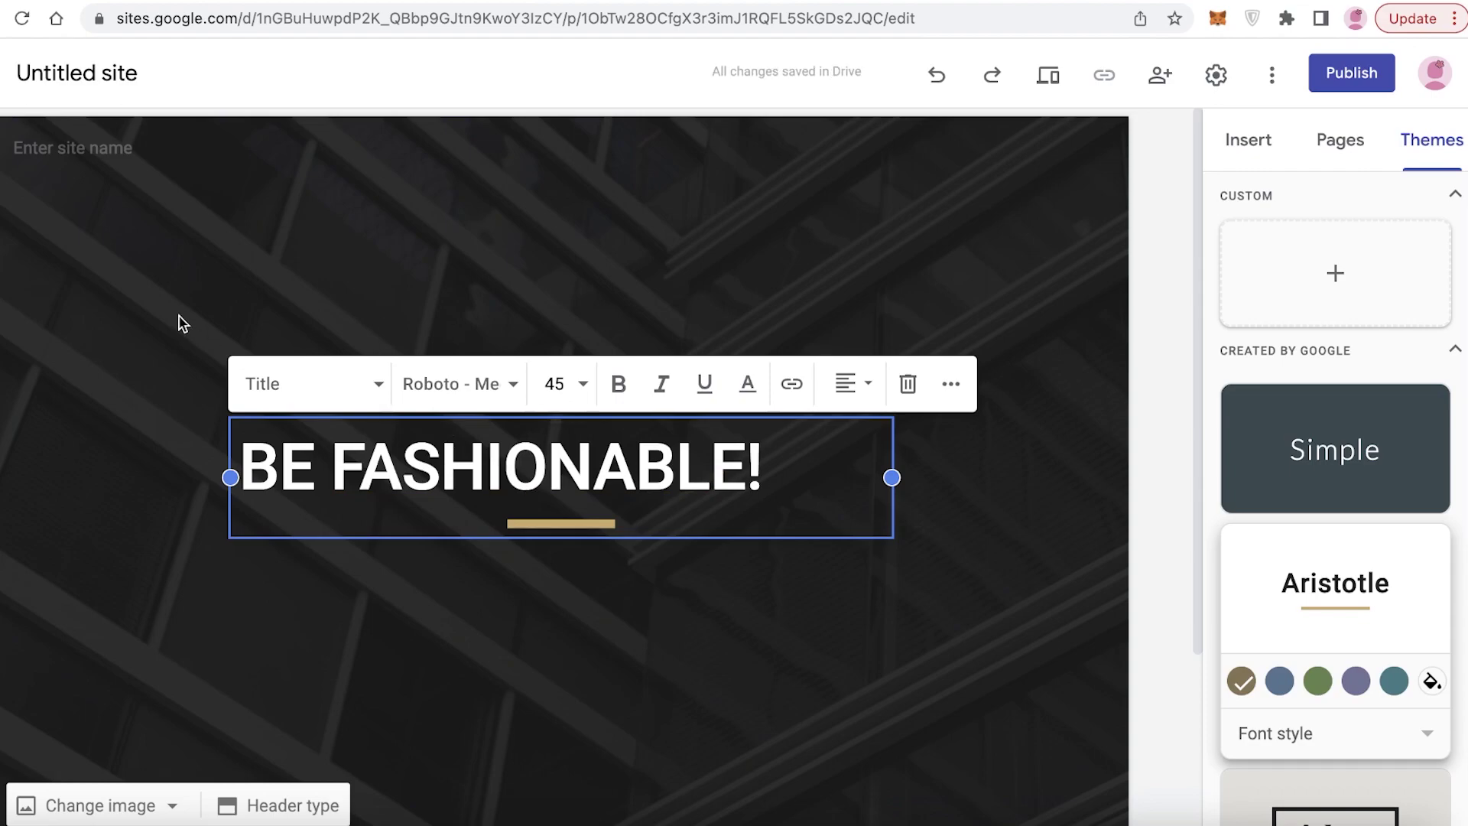
Name the site 'TSHIRTFASHION'.
left_click(77, 145)
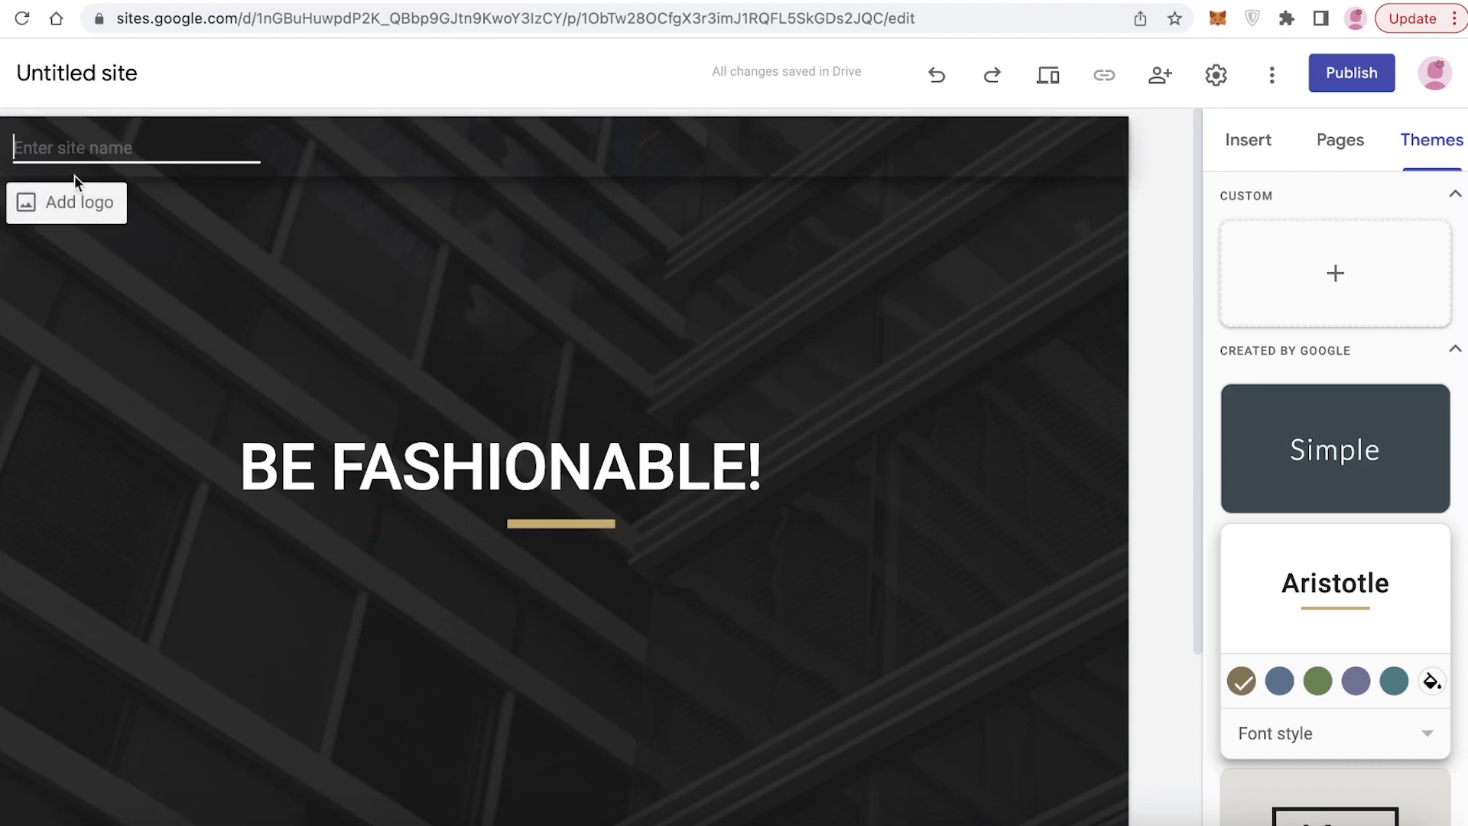
type("TSHIRTDA")
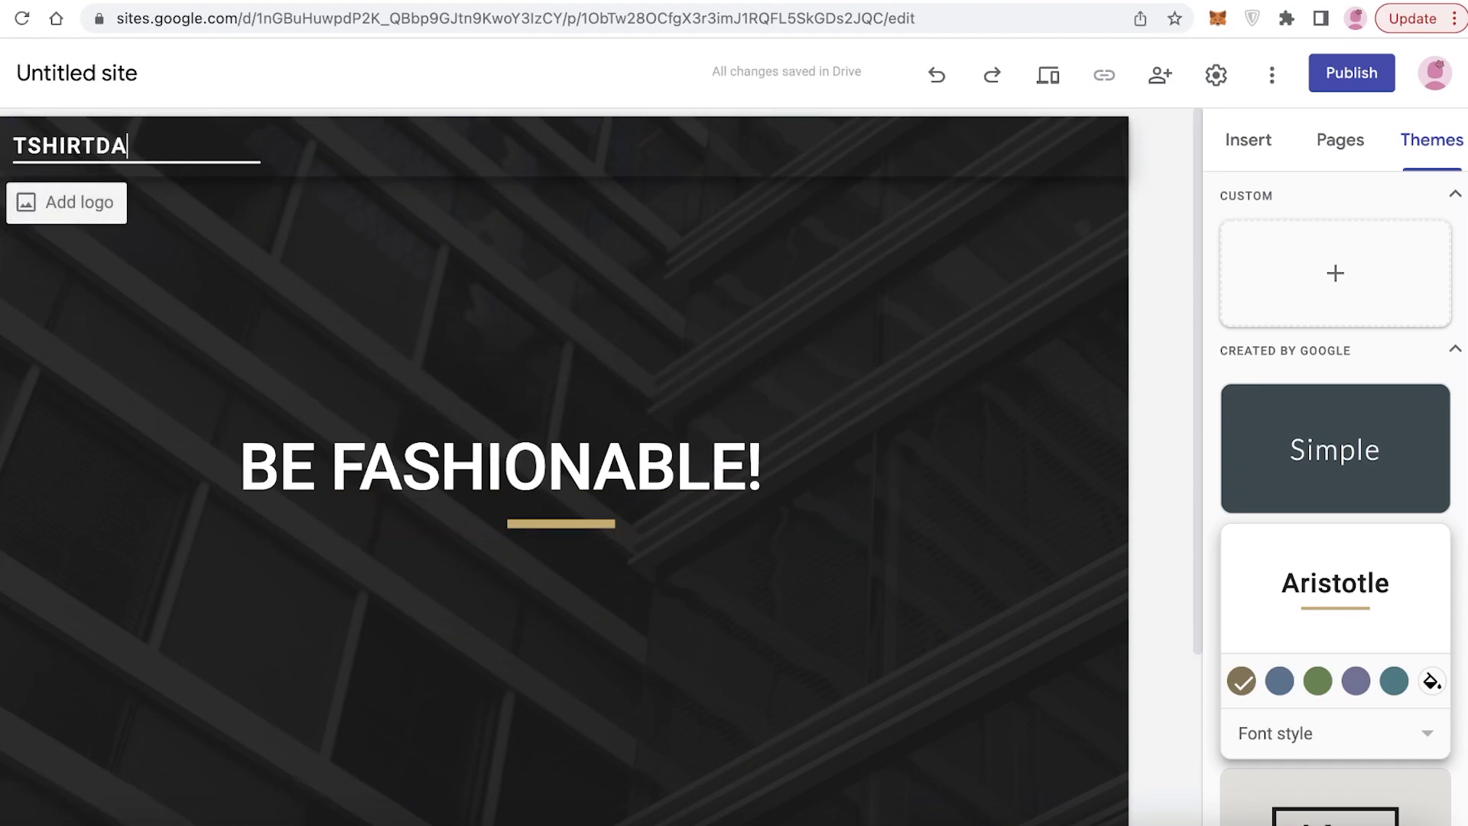
key("BackSpace")
key("BackSpace")
type("FASHION")
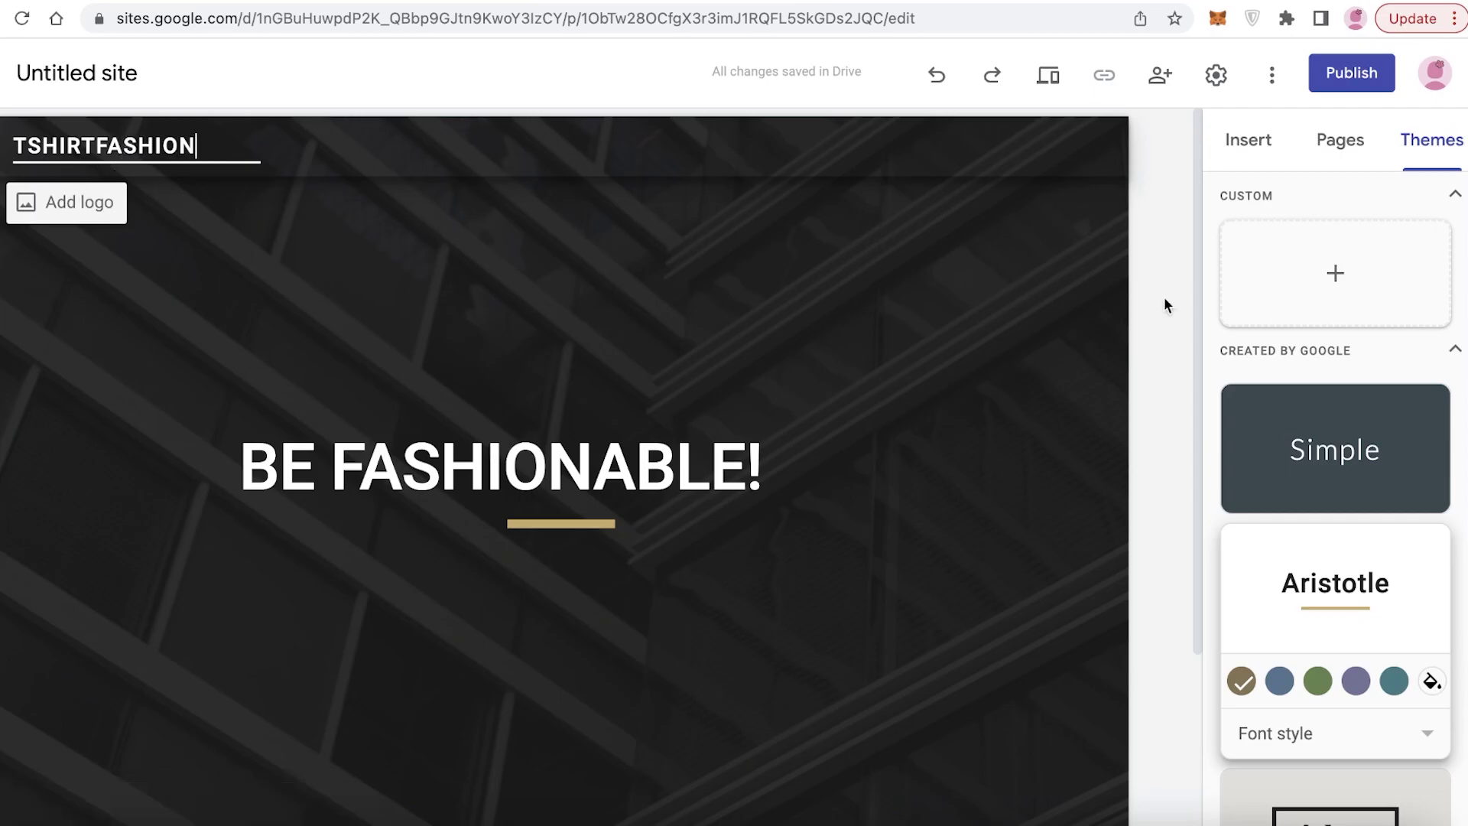
left_click(1190, 302)
scroll(1066, 302, "down", 3)
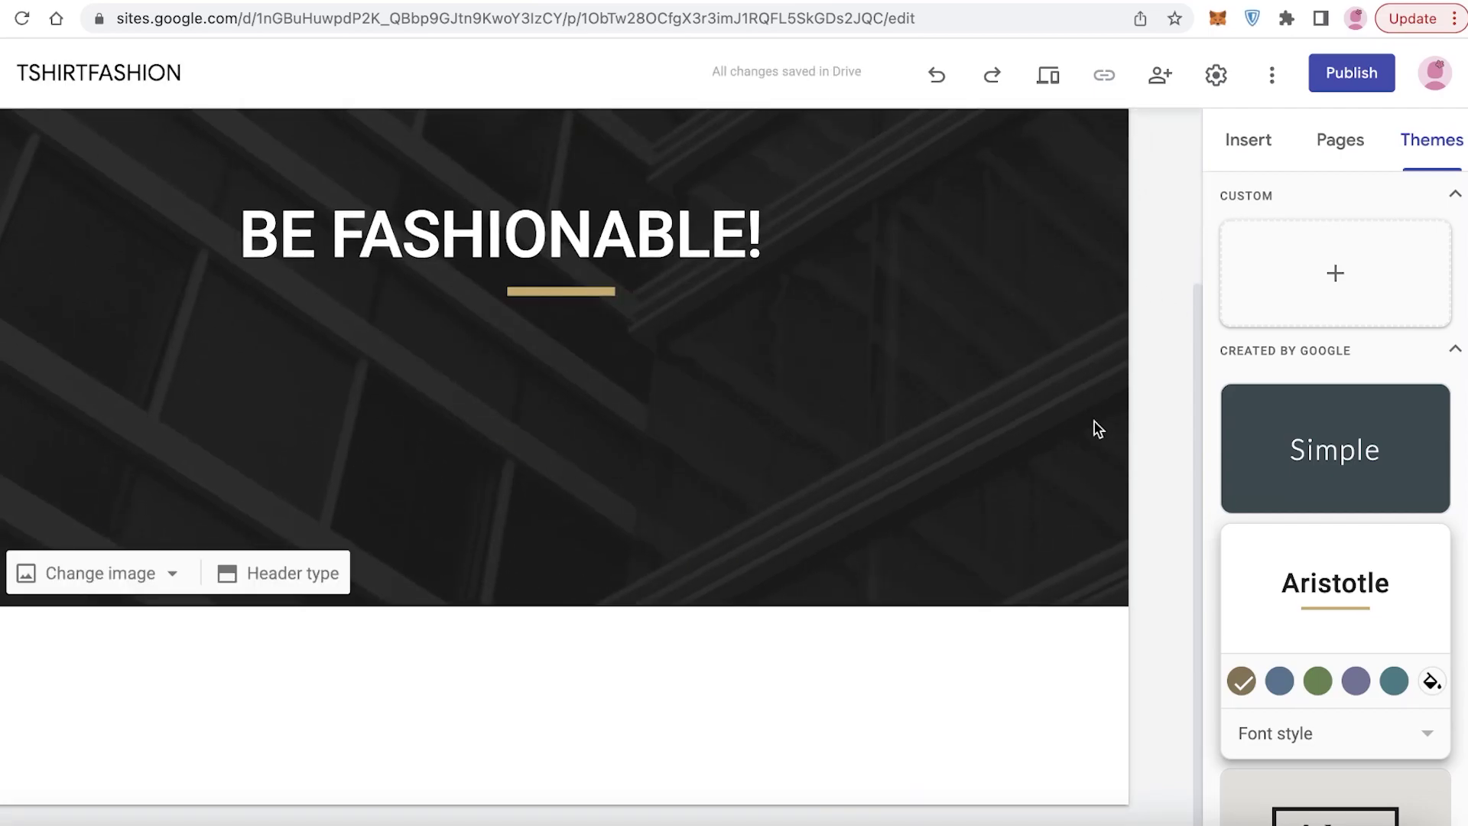
scroll(1099, 429, "up", 3)
Scroll through the elements available in the Insert panel.
left_click(1248, 140)
scroll(397, 454, "down", 3)
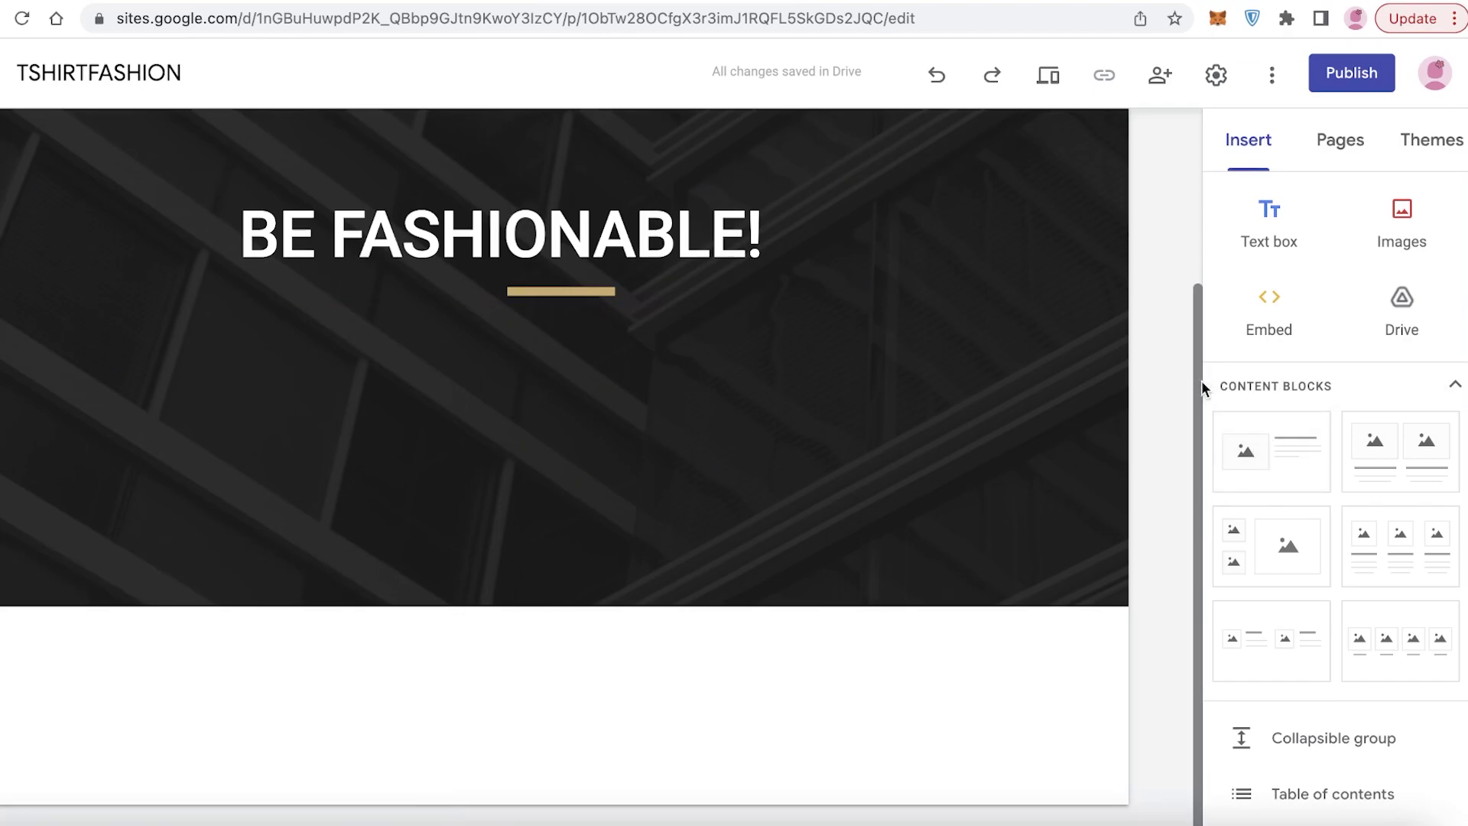
scroll(1132, 488, "up", 5)
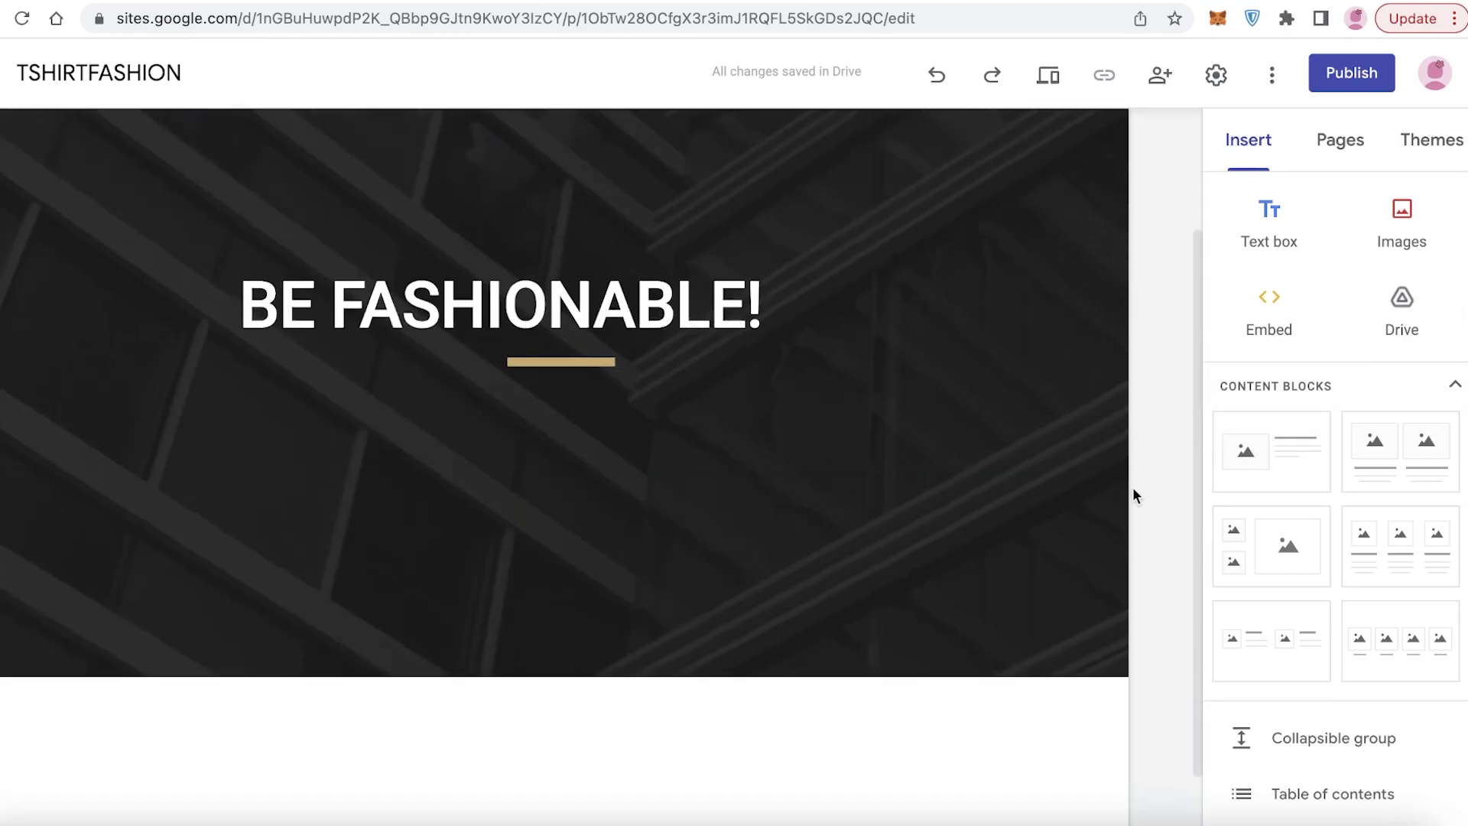
scroll(1270, 688, "down", 8)
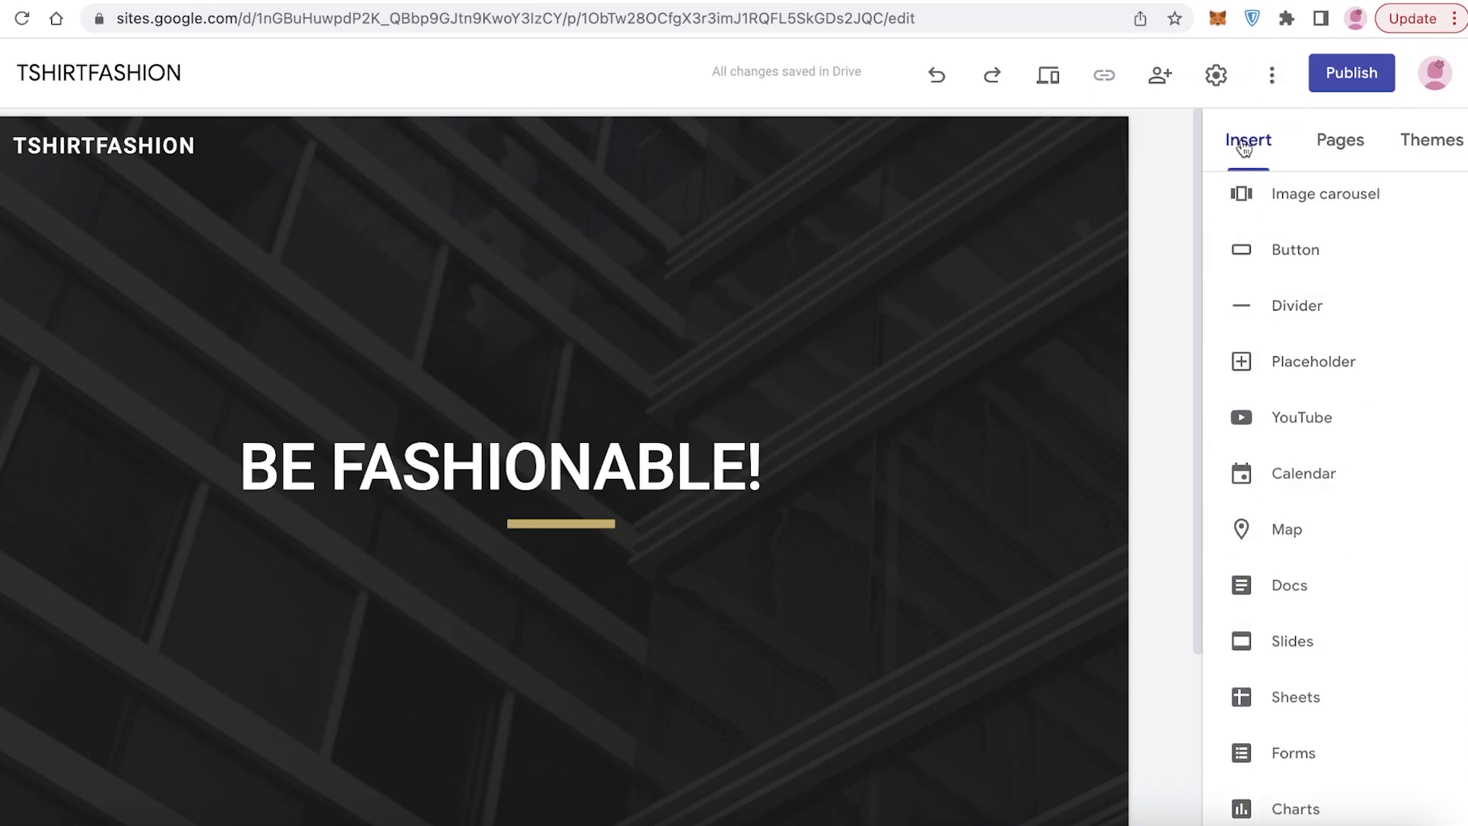
Start a button labelled 'SHOP NO', then cancel it without inserting.
left_click(1299, 266)
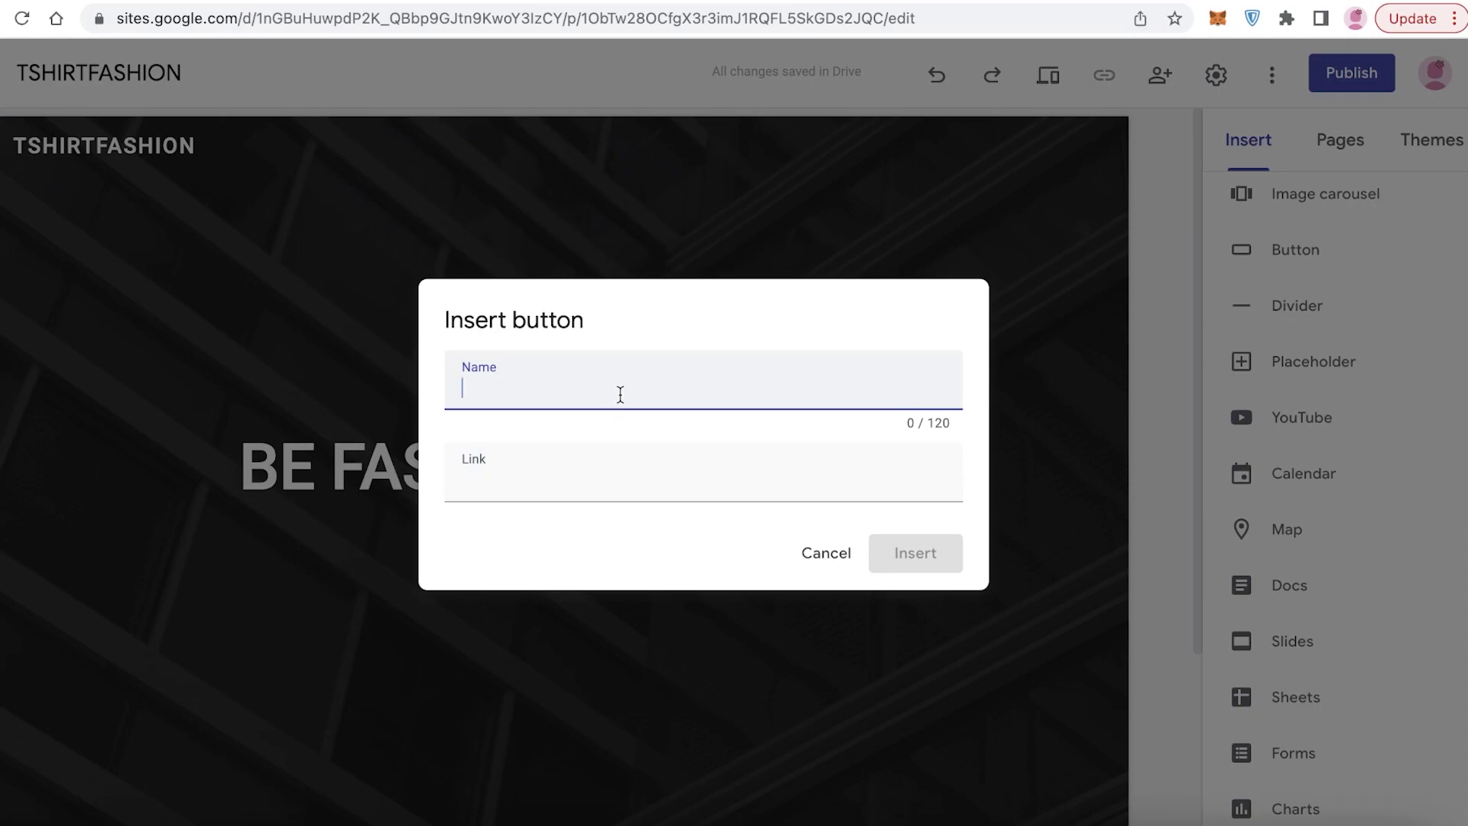
type("SHOP NO")
left_click(482, 482)
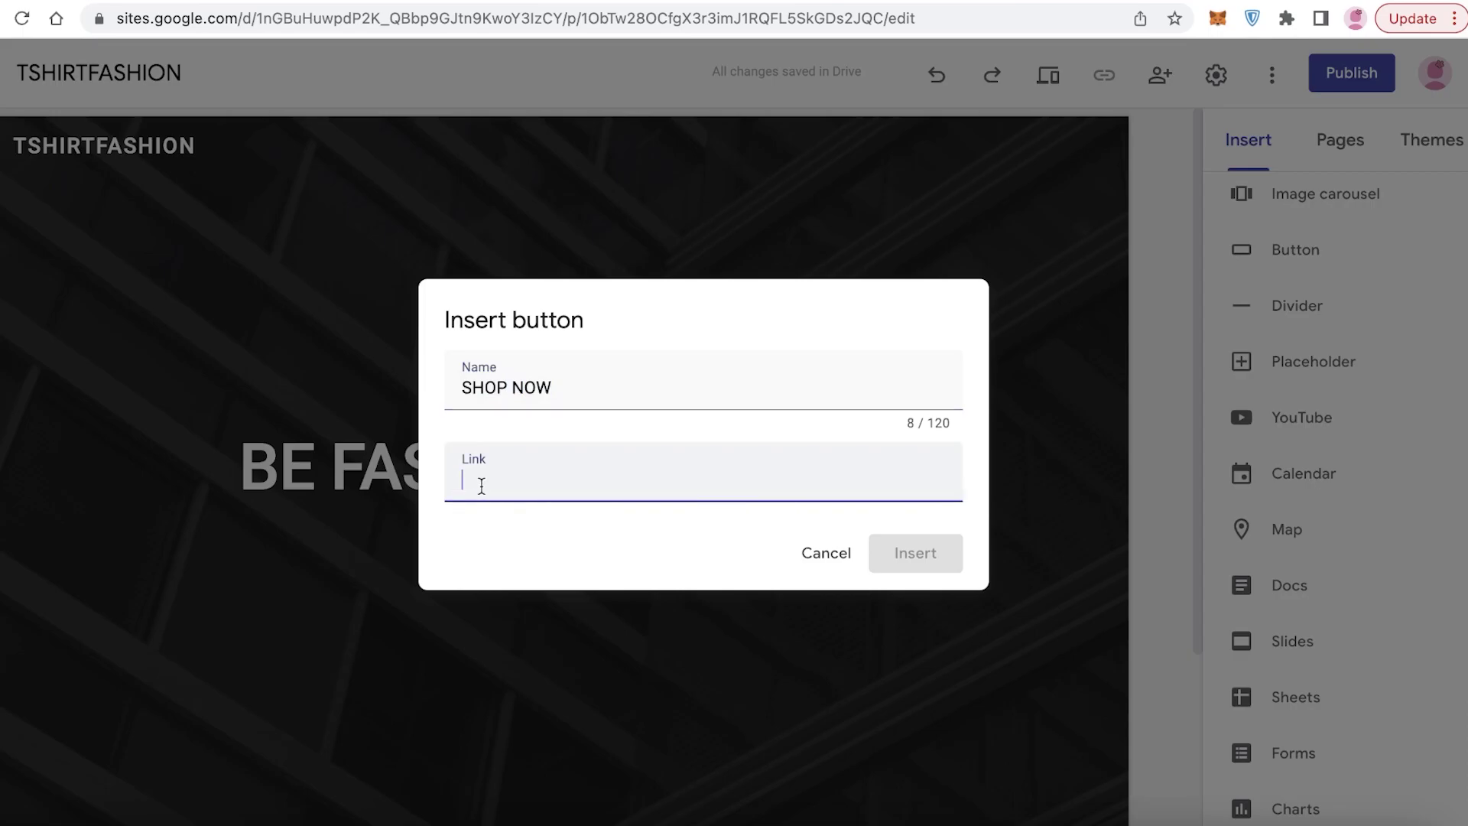
left_click(829, 553)
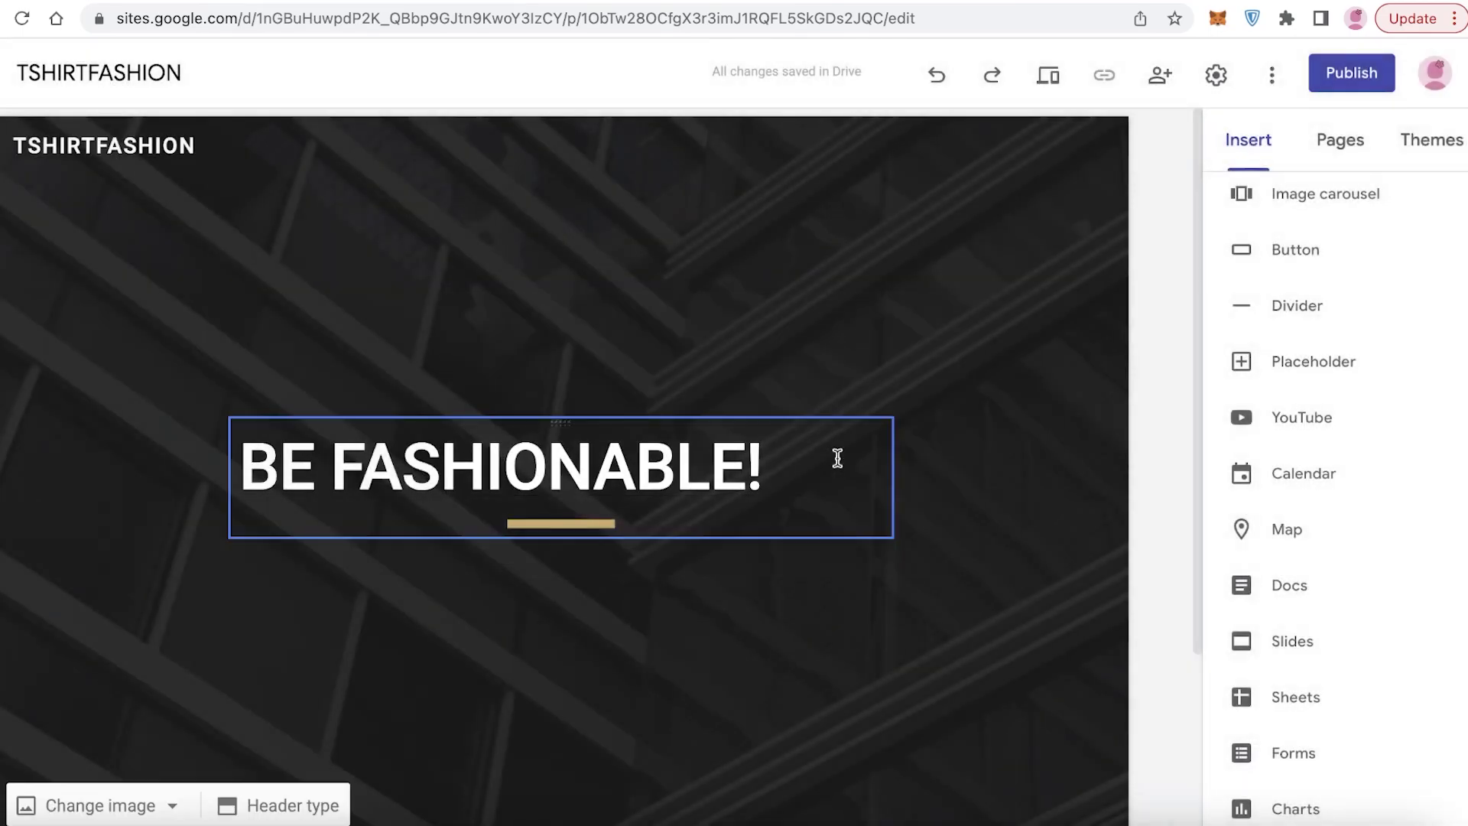
scroll(1164, 266, "down", 3)
Insert a 'SHOP NOW' button with link 'A' and drag it under the 'BE FASHIONABLE!' title.
left_click(1300, 249)
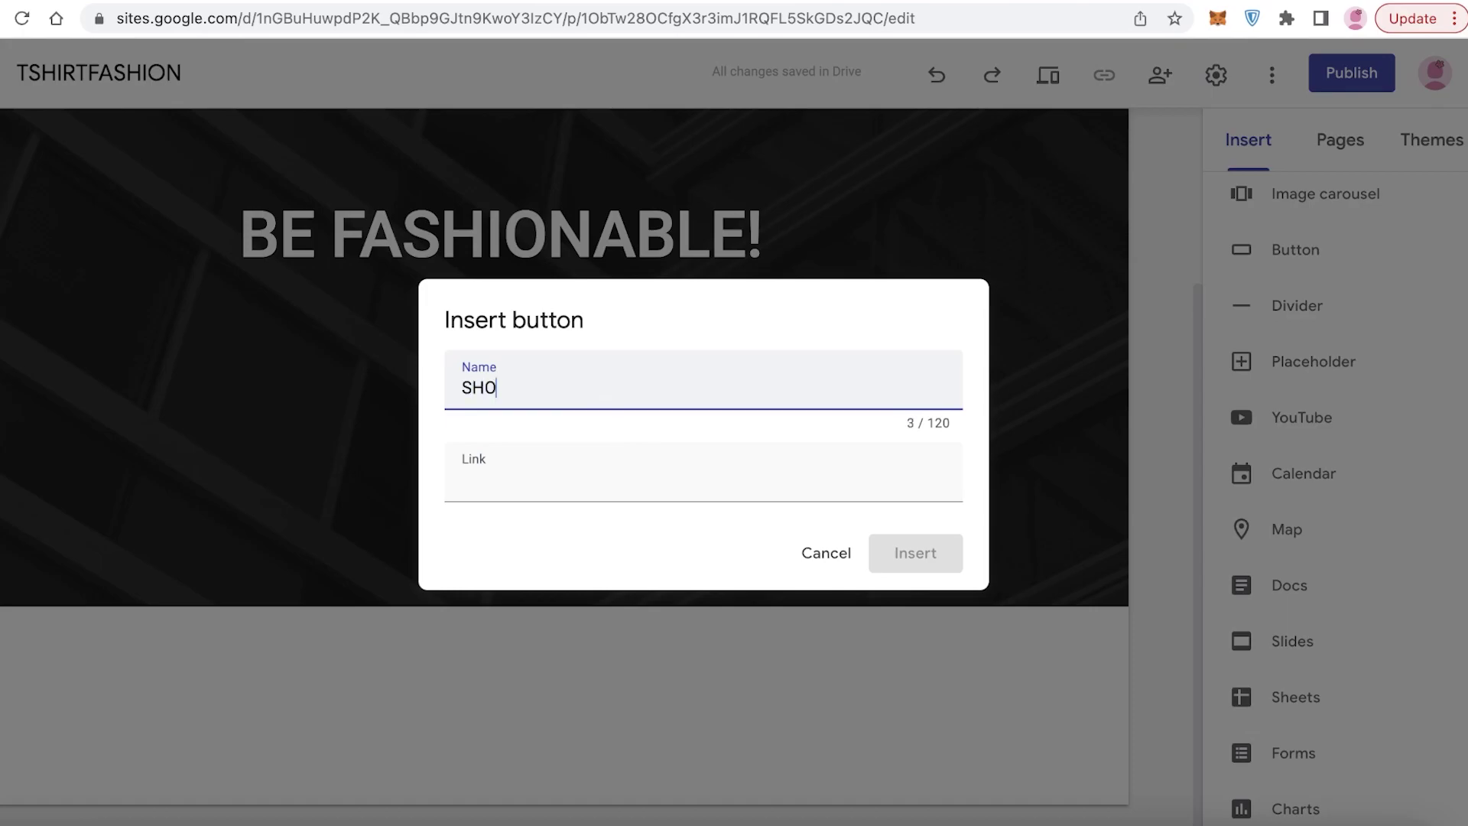
type("SHOP NOW")
left_click(597, 485)
type("A")
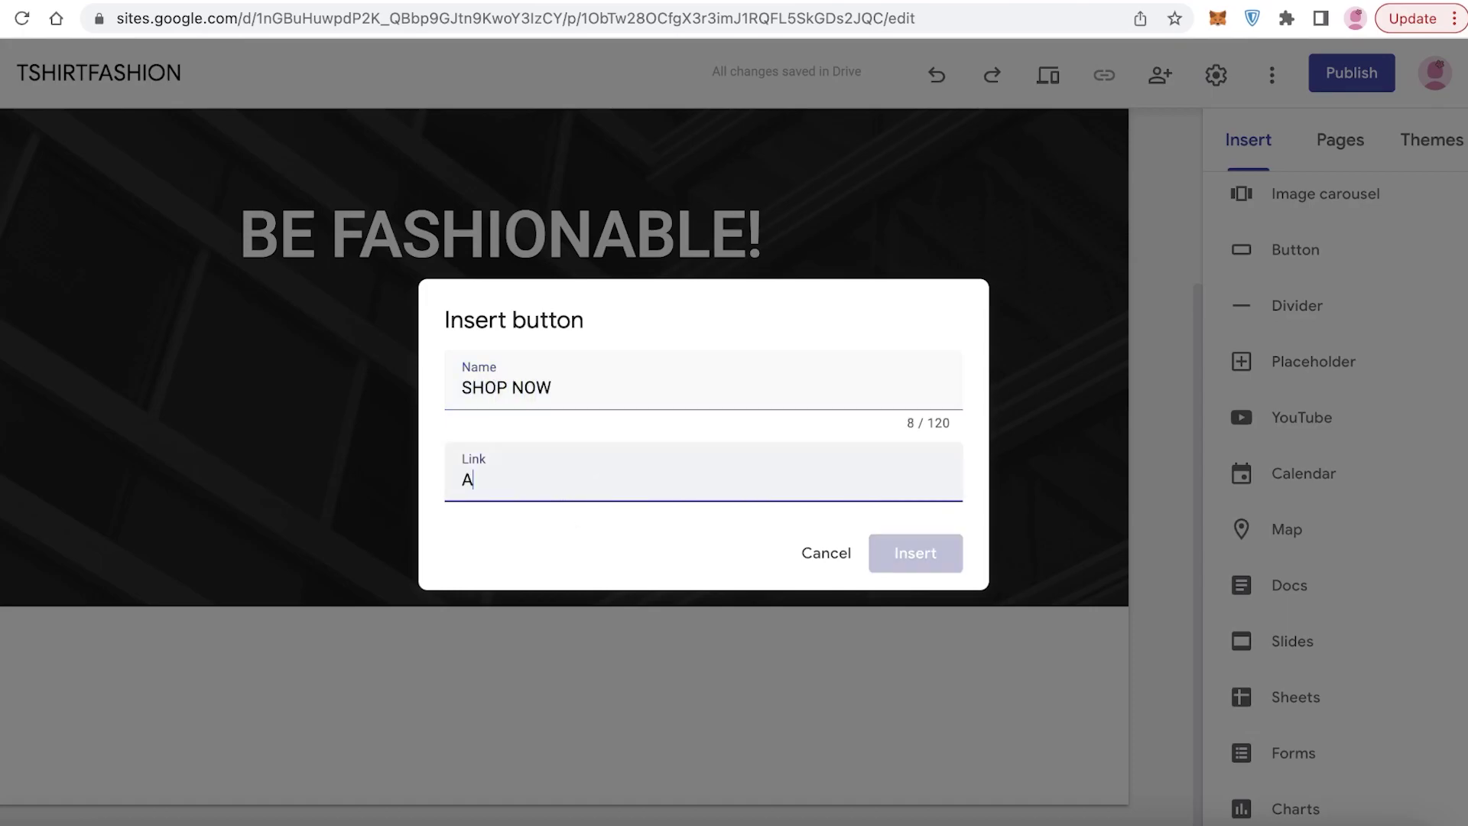
left_click(930, 559)
left_click_drag(150, 556, 663, 272)
scroll(521, 564, "up", 3)
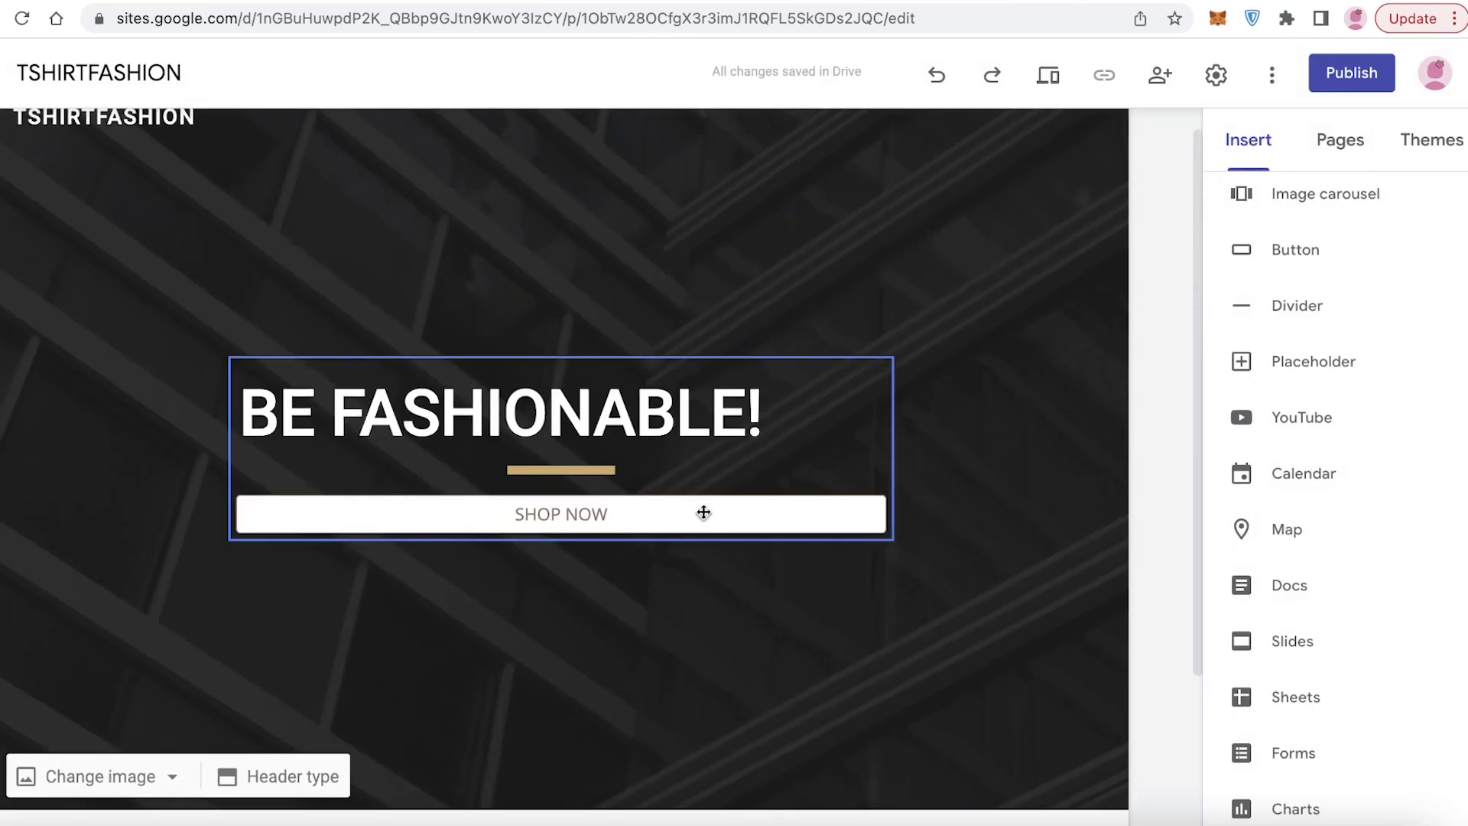
left_click(563, 505)
left_click(547, 510)
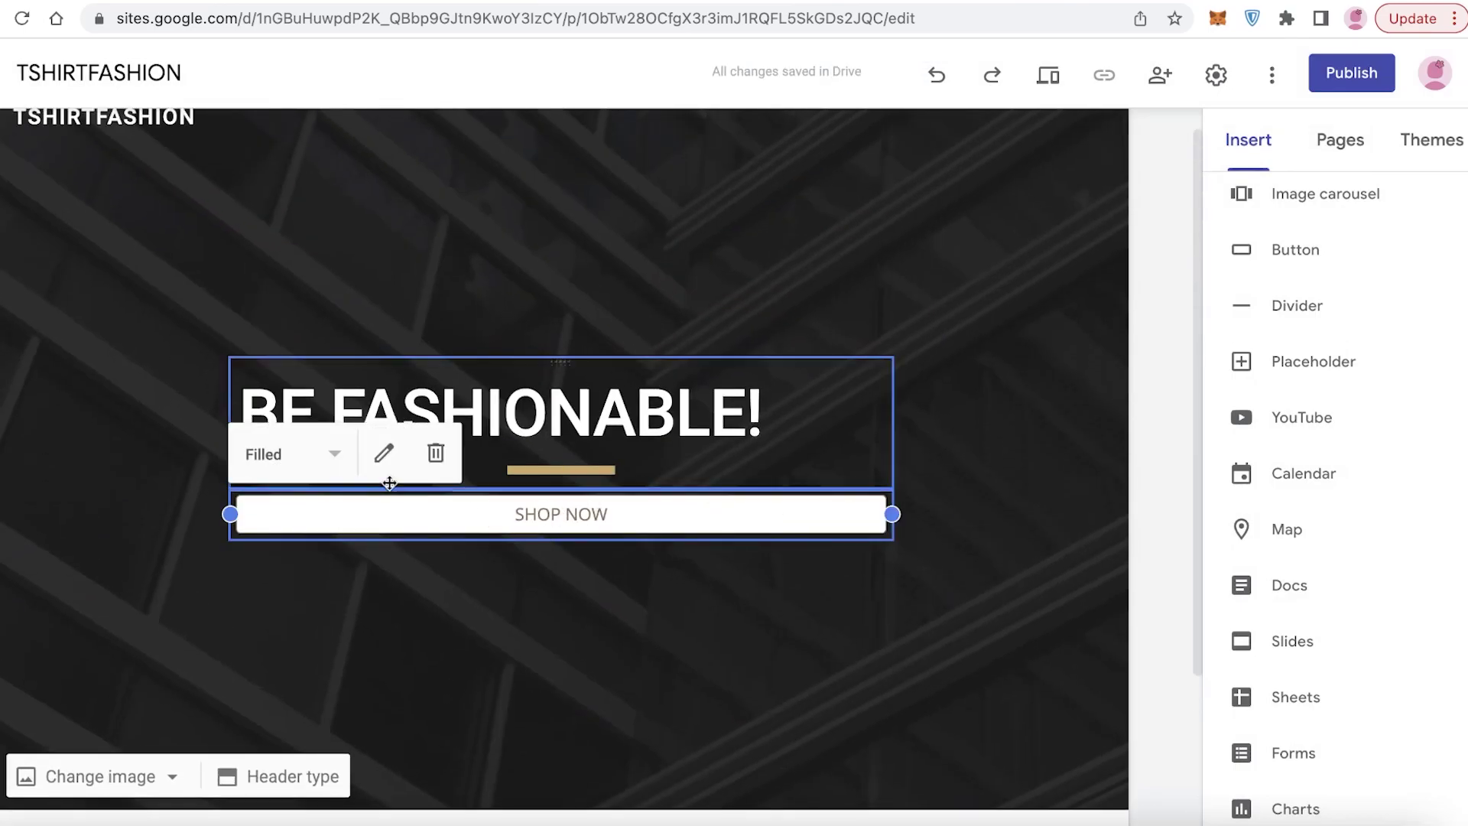
left_click(312, 451)
left_click(294, 549)
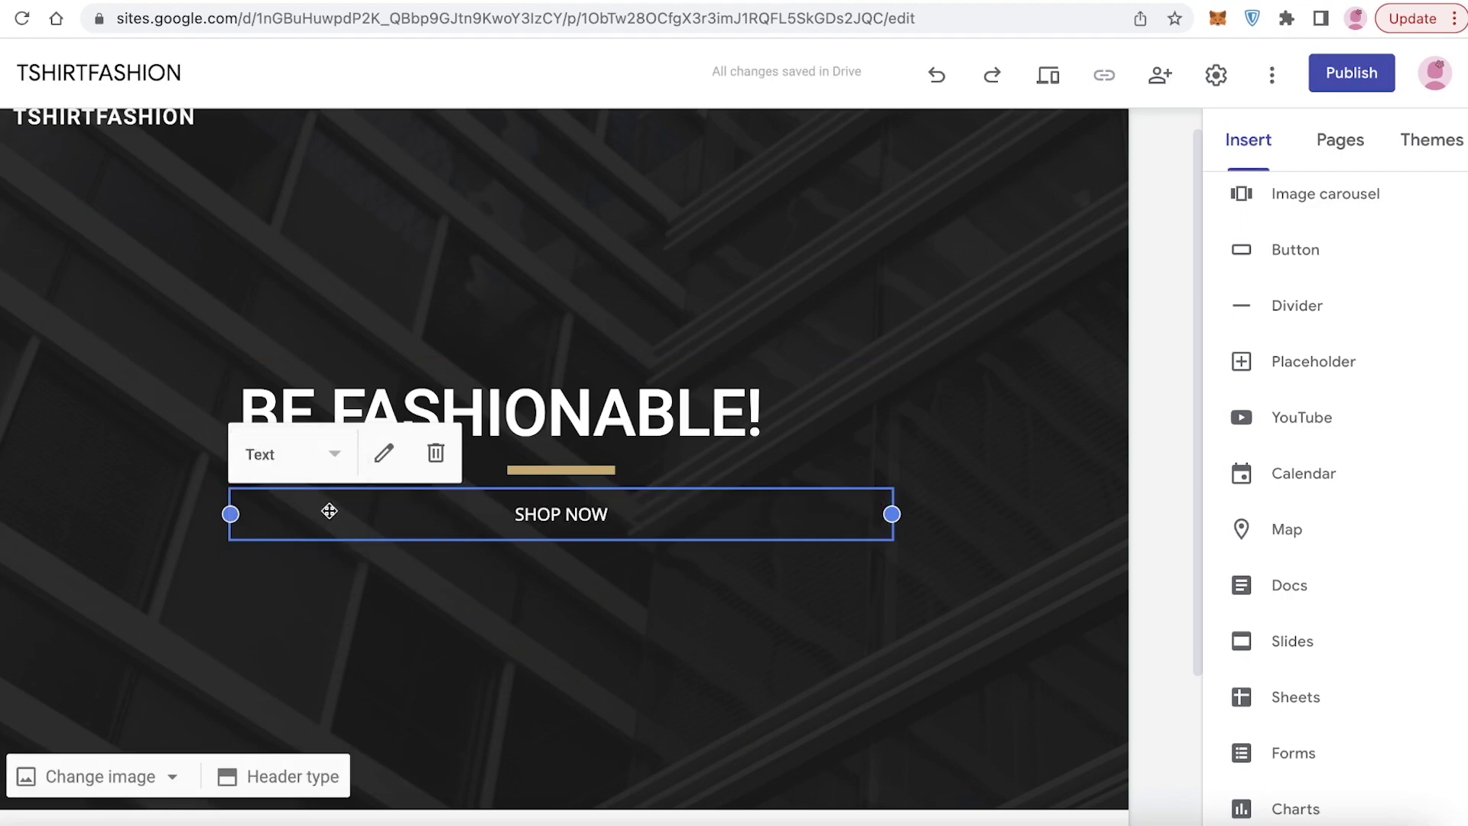
left_click(304, 453)
left_click(280, 529)
left_click(287, 459)
left_click(268, 514)
left_click(293, 454)
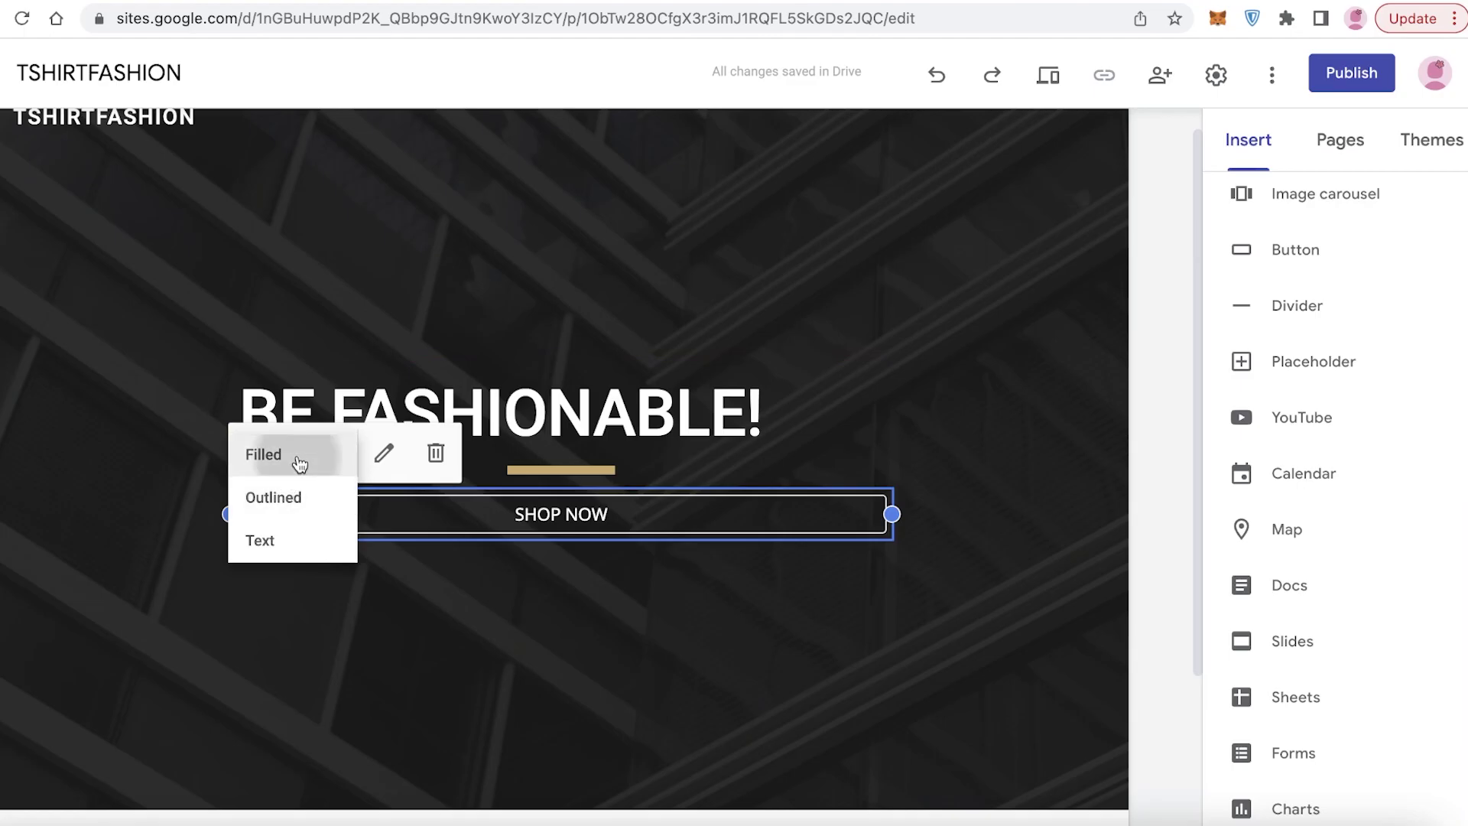
left_click(298, 459)
left_click(400, 457)
left_click(583, 477)
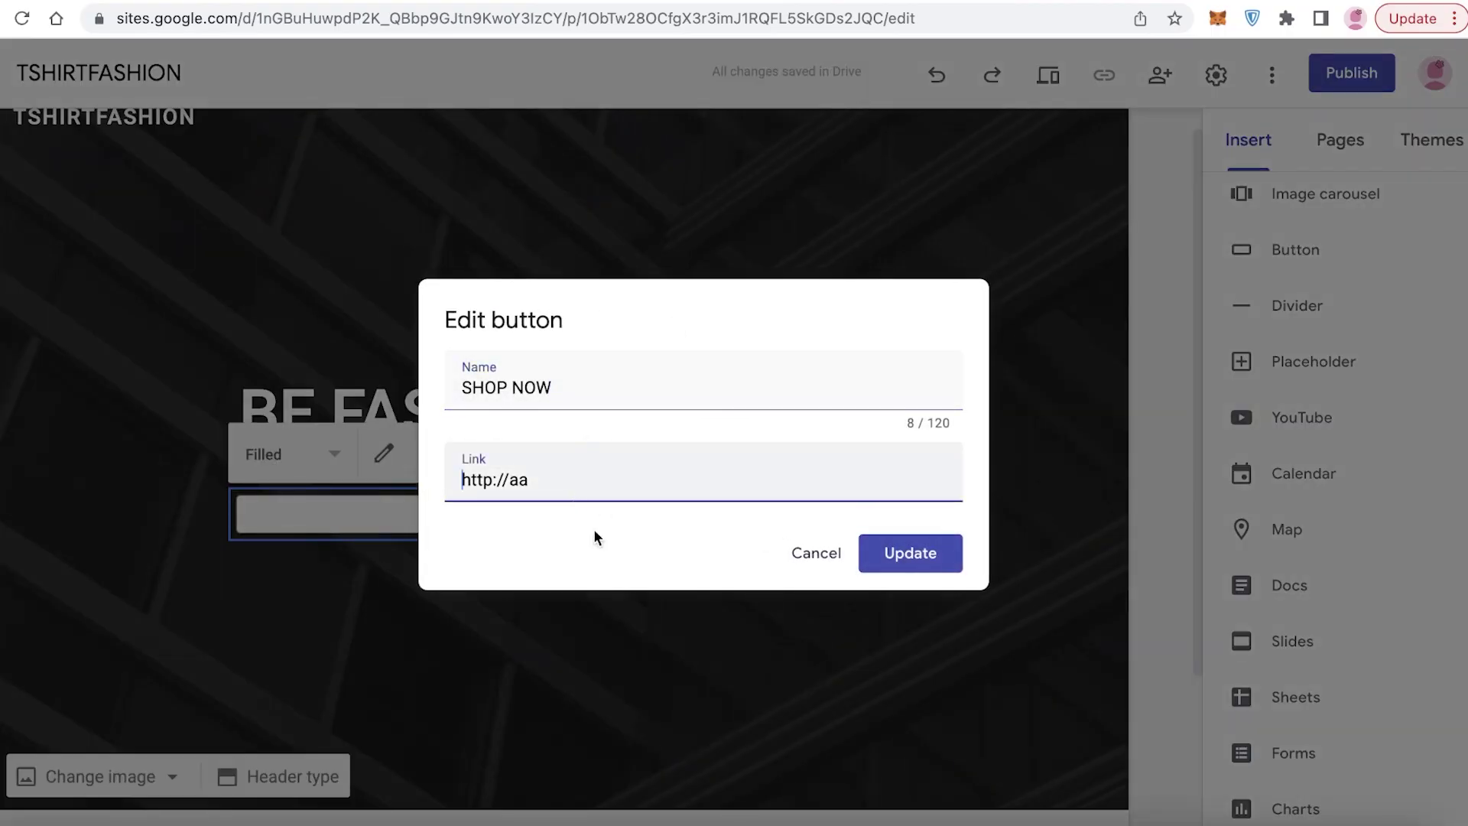
left_click(830, 552)
scroll(1203, 318, "up", 7)
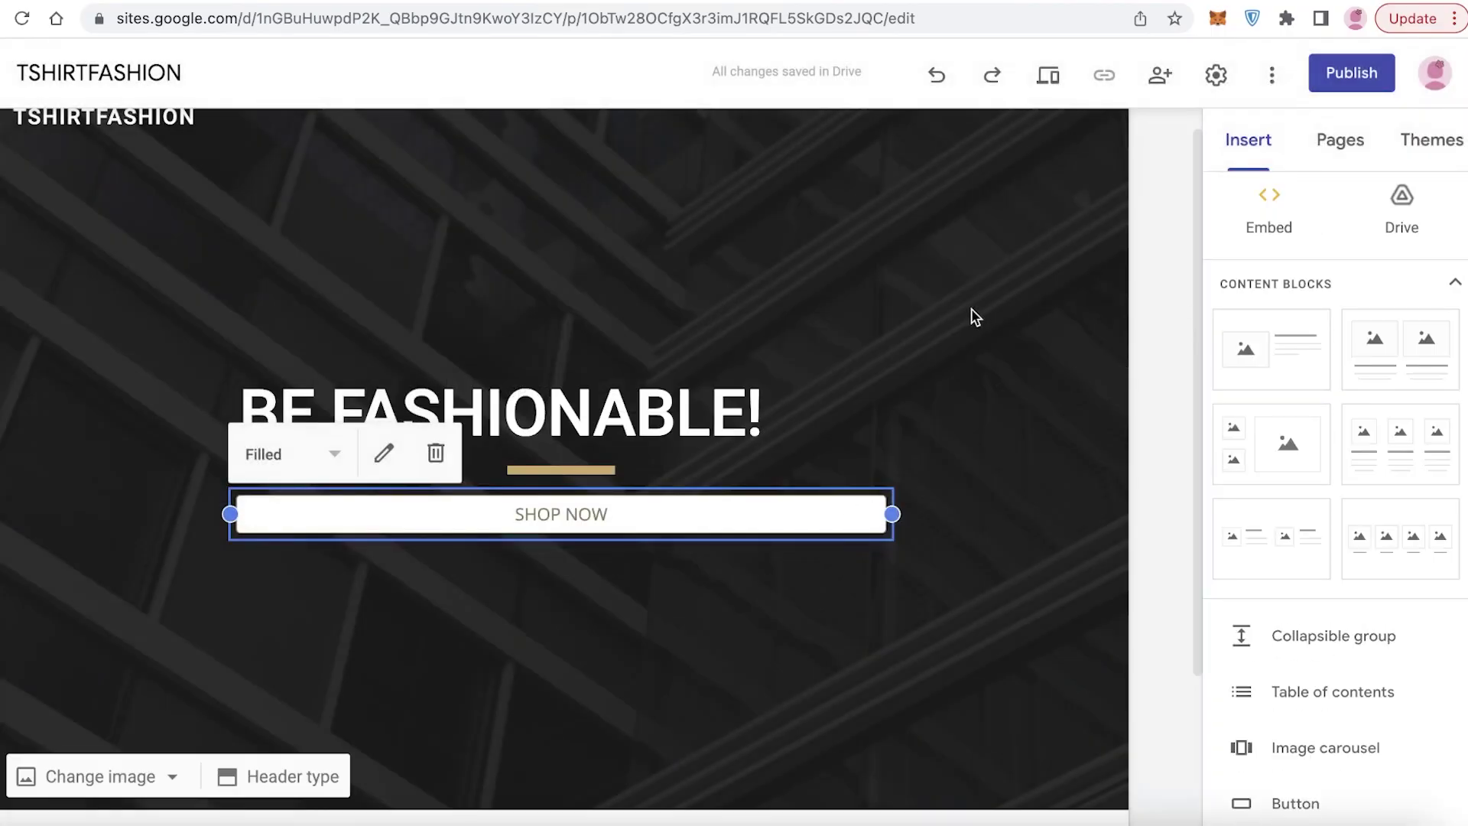
left_click(1163, 262)
scroll(367, 163, "up", 1)
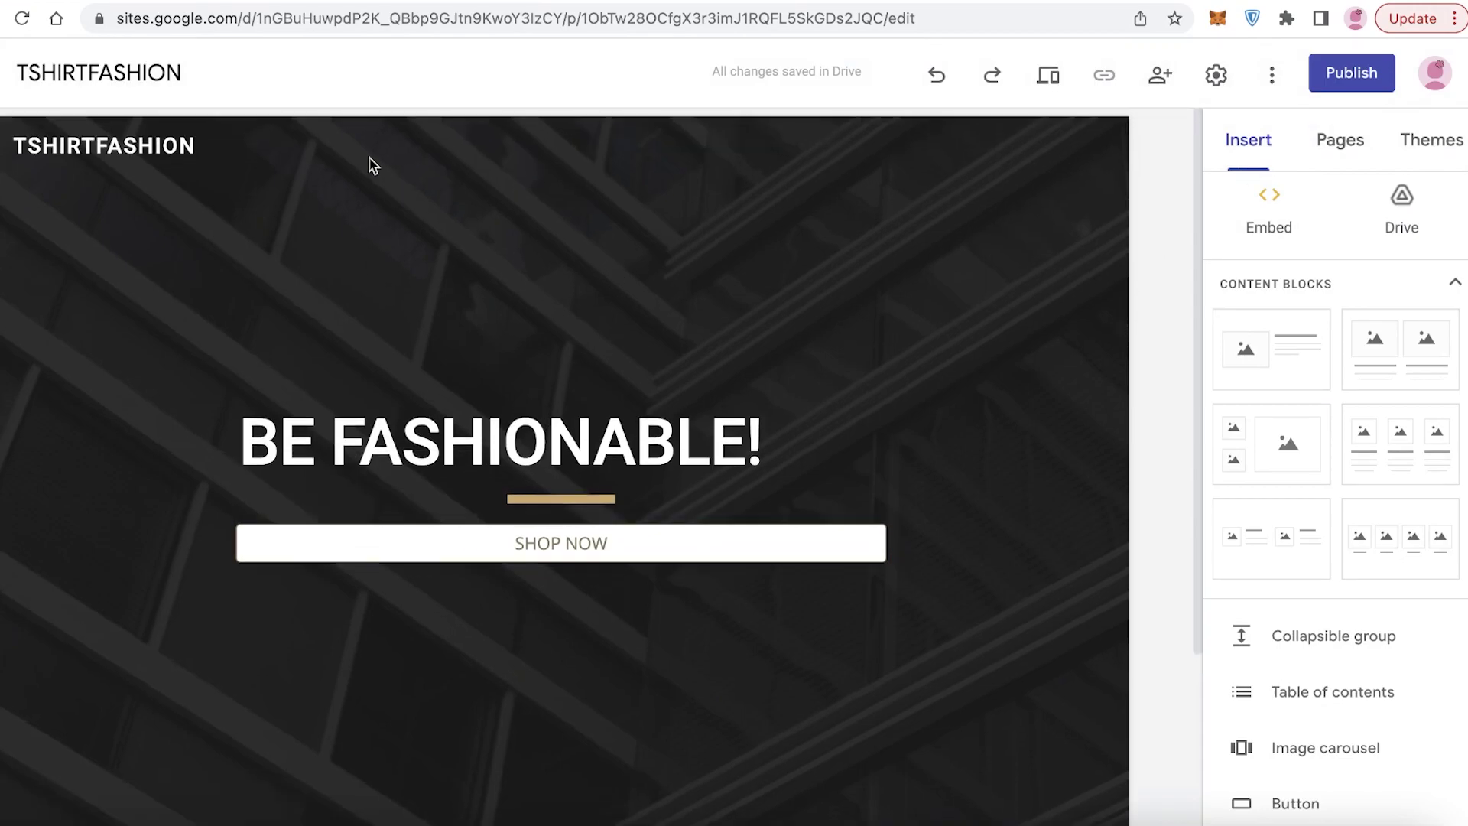
scroll(843, 268, "down", 4)
scroll(944, 347, "up", 4)
Add a new page named 'PRODUCTS' to the site.
left_click(1360, 154)
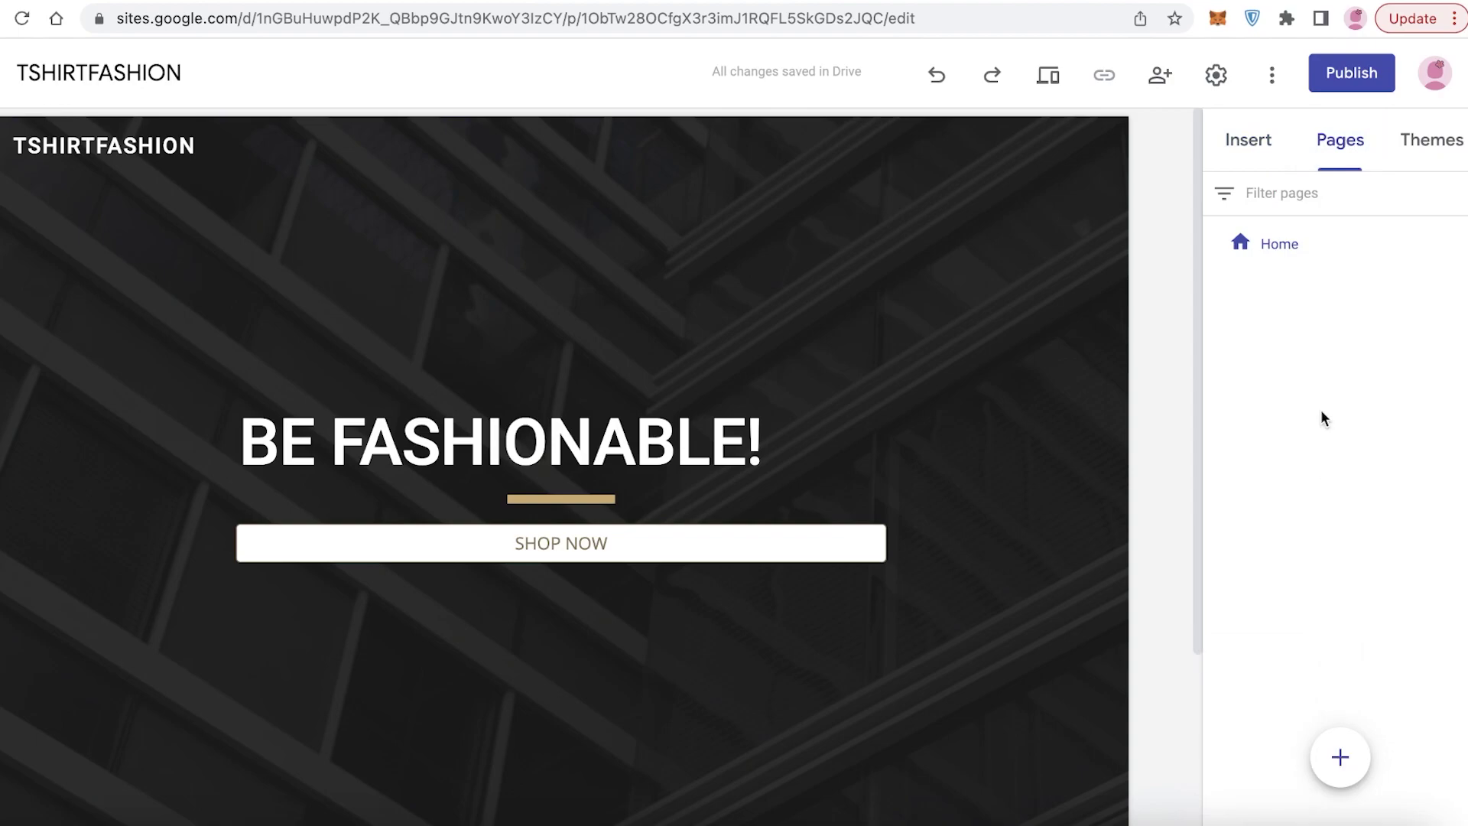
mouse_move(1344, 756)
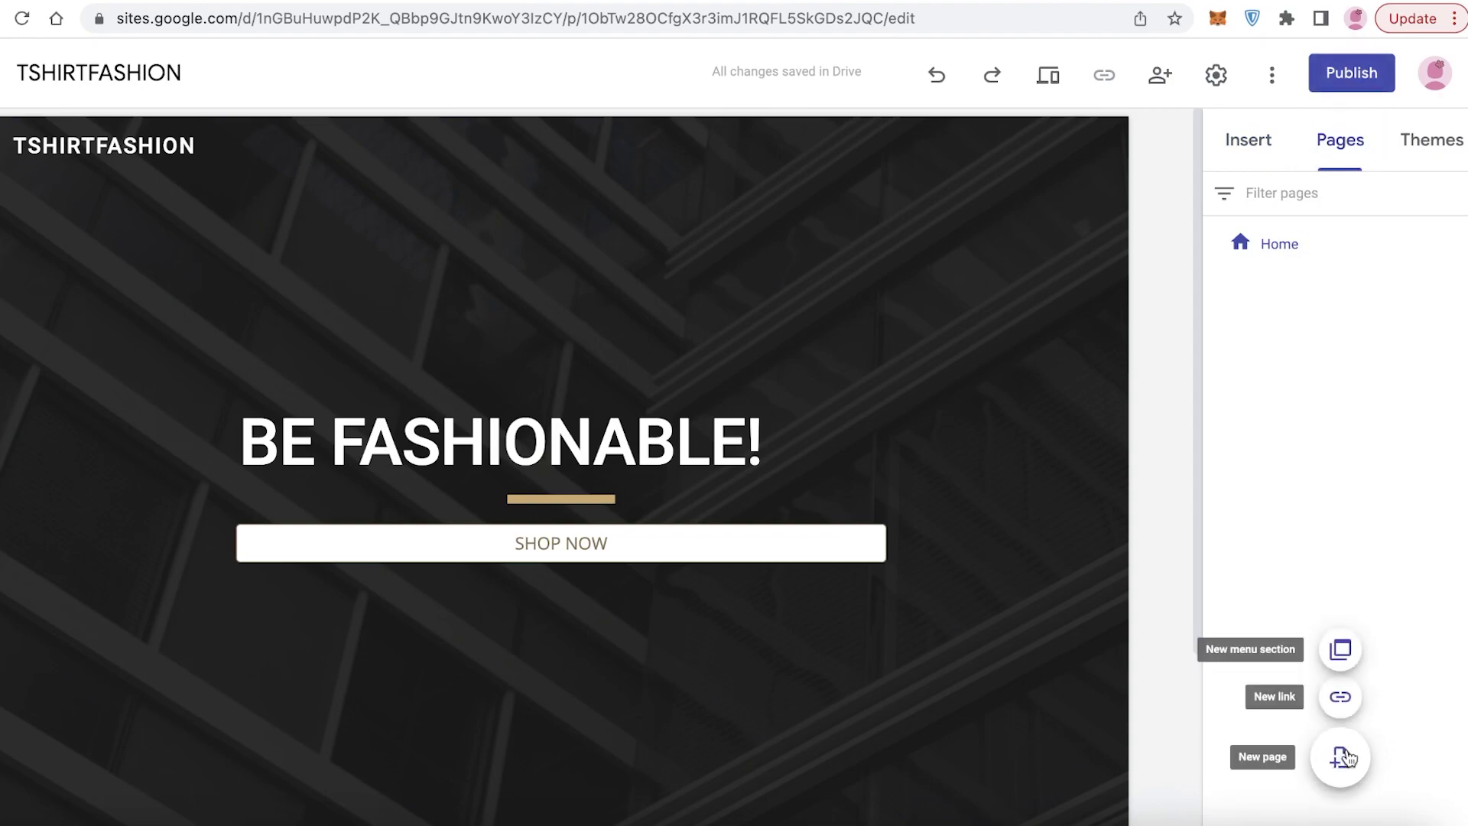
left_click(1343, 763)
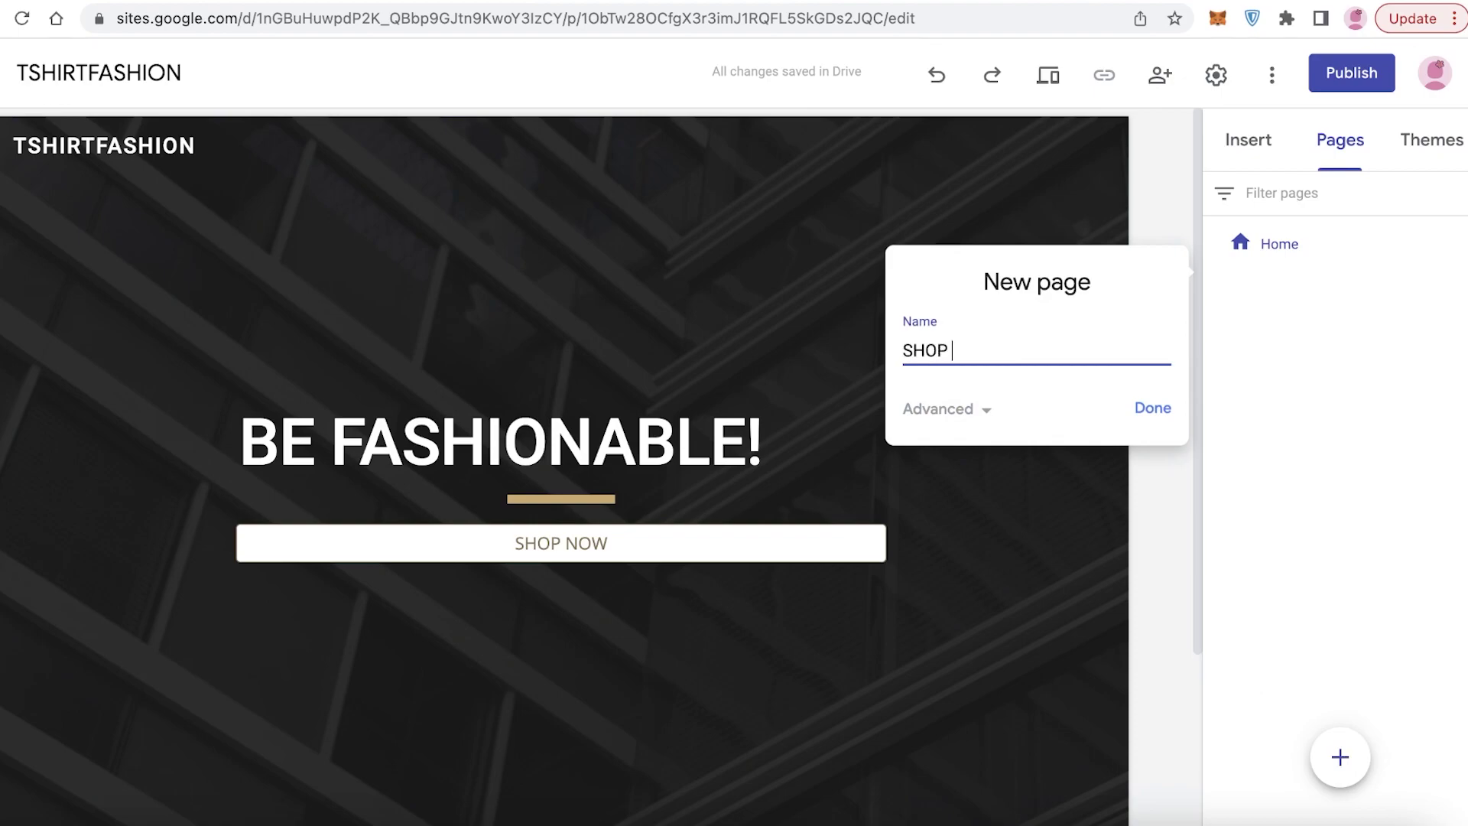
key("BackSpace")
key("BackSpace")
key("BackSpace")
key("BackSpace")
key("BackSpace")
key("BackSpace")
key("BackSpace")
type("PRODUCTS")
key("Return")
Add a 'TSHIRTS' menu section and a 'TROUSERS' page.
scroll(809, 462, "down", 3)
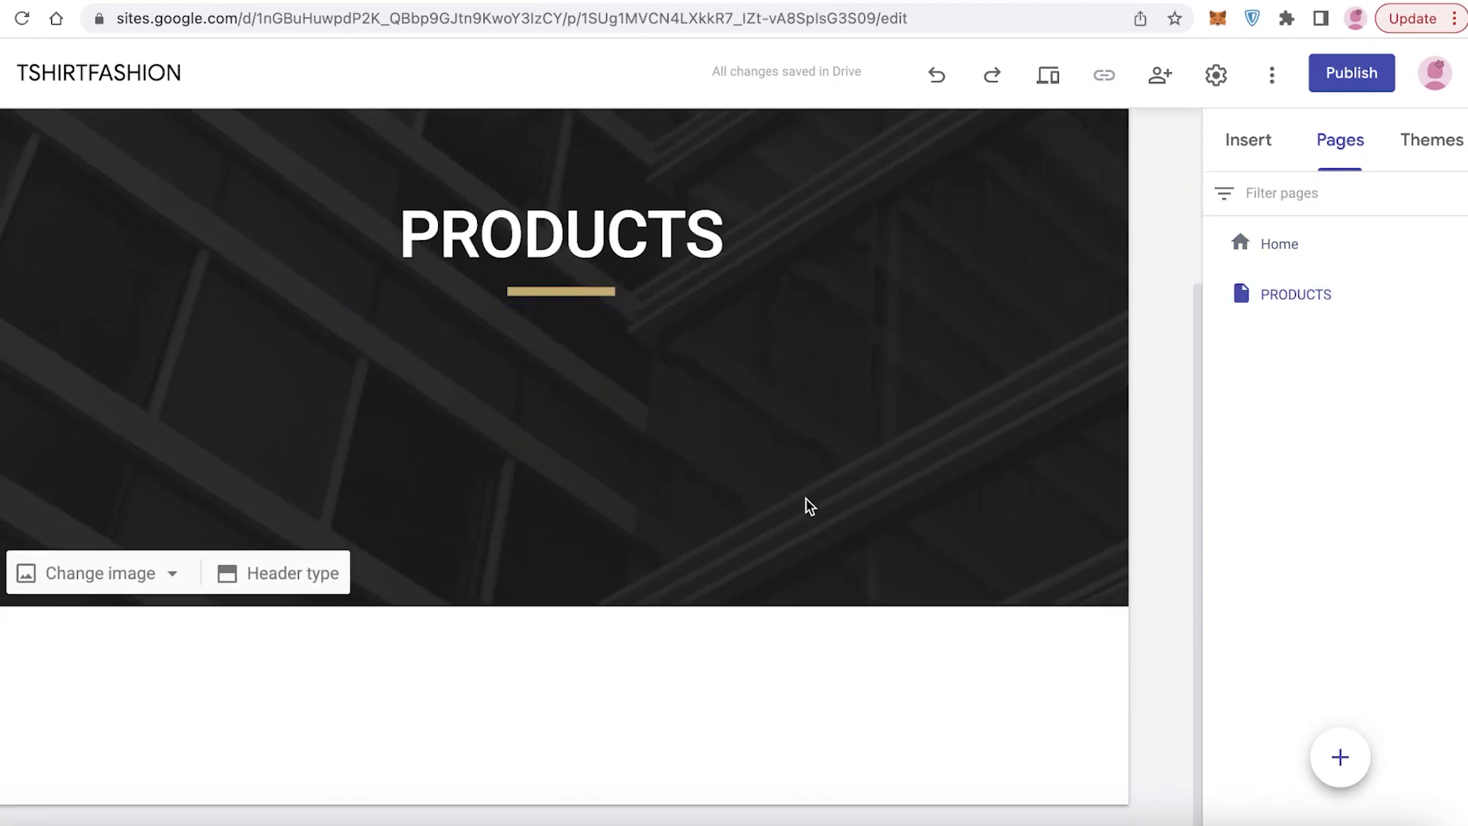
mouse_move(1340, 780)
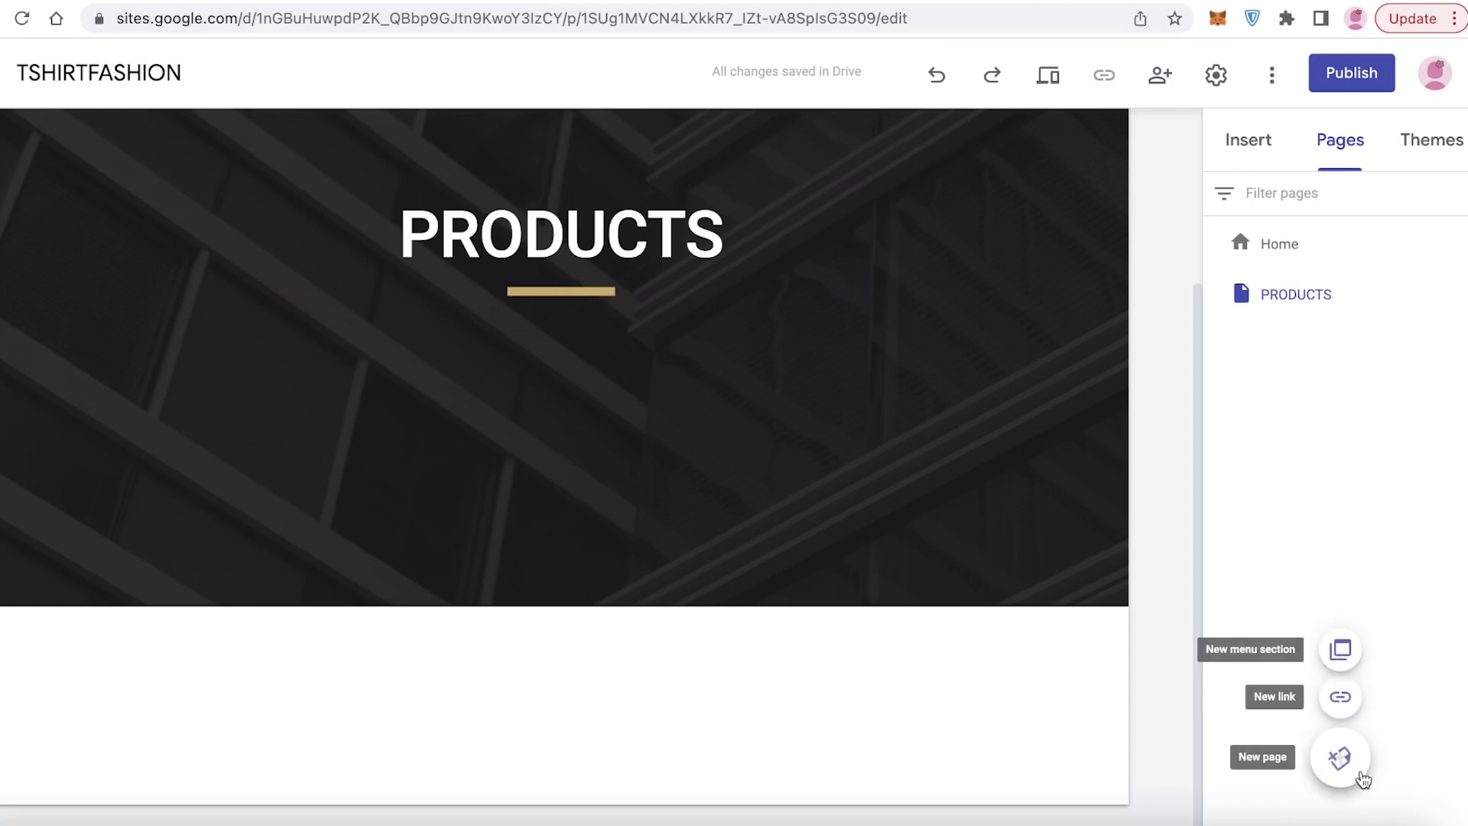
left_click(1342, 656)
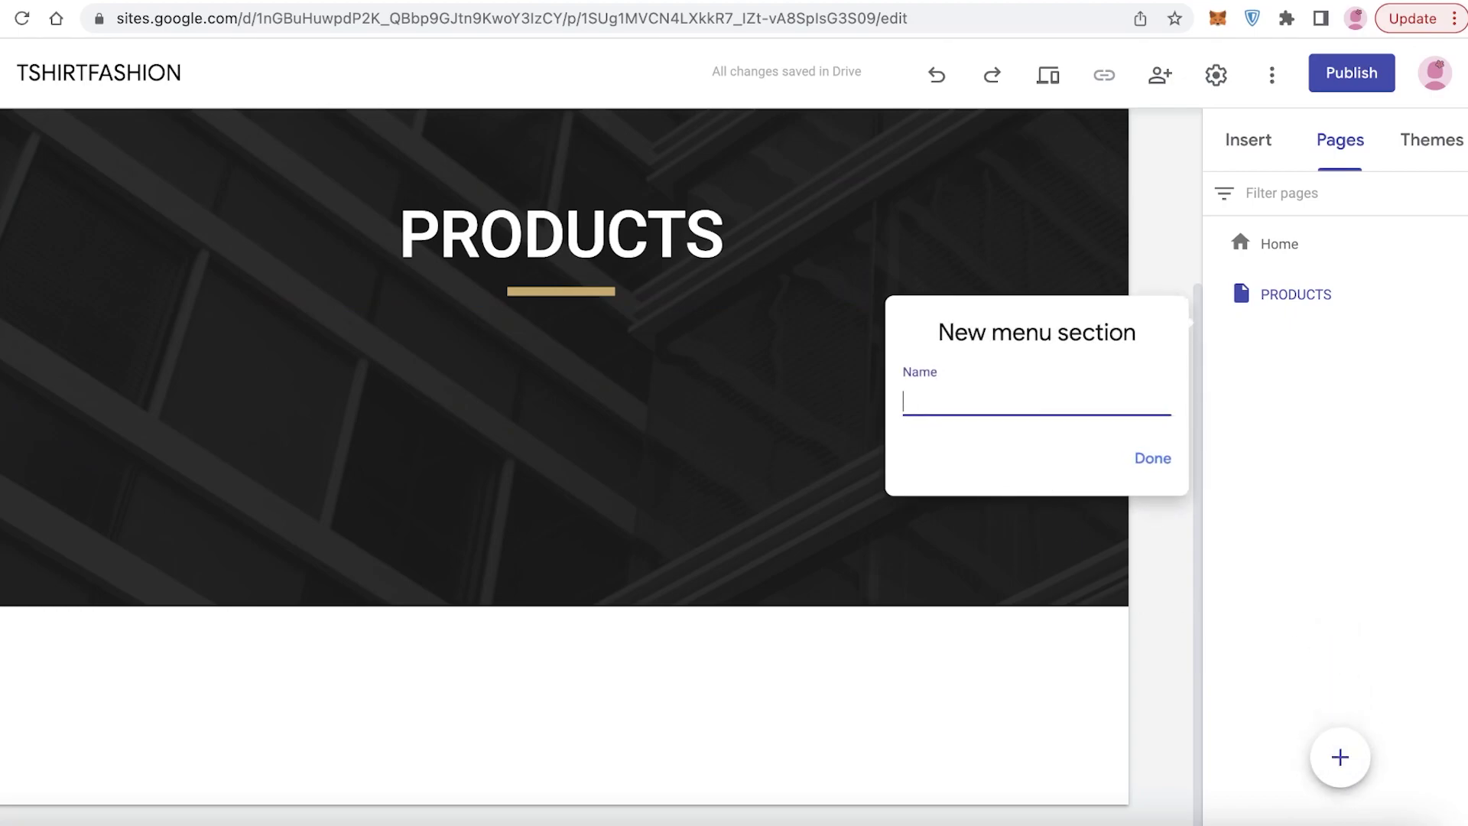
type("TSHIRTS")
key("Return")
left_click(1341, 757)
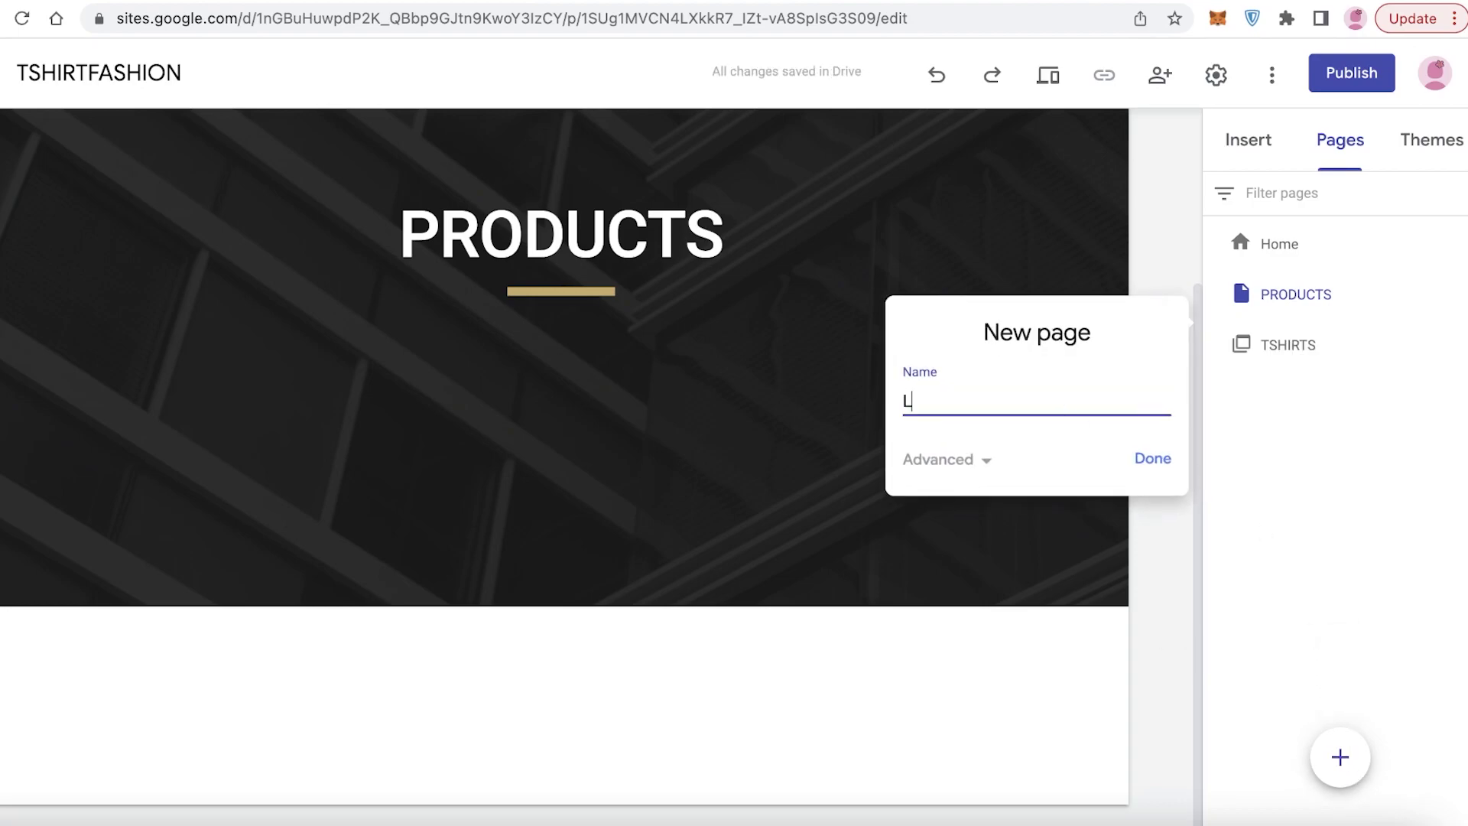
type("TROUSERS")
key("Return")
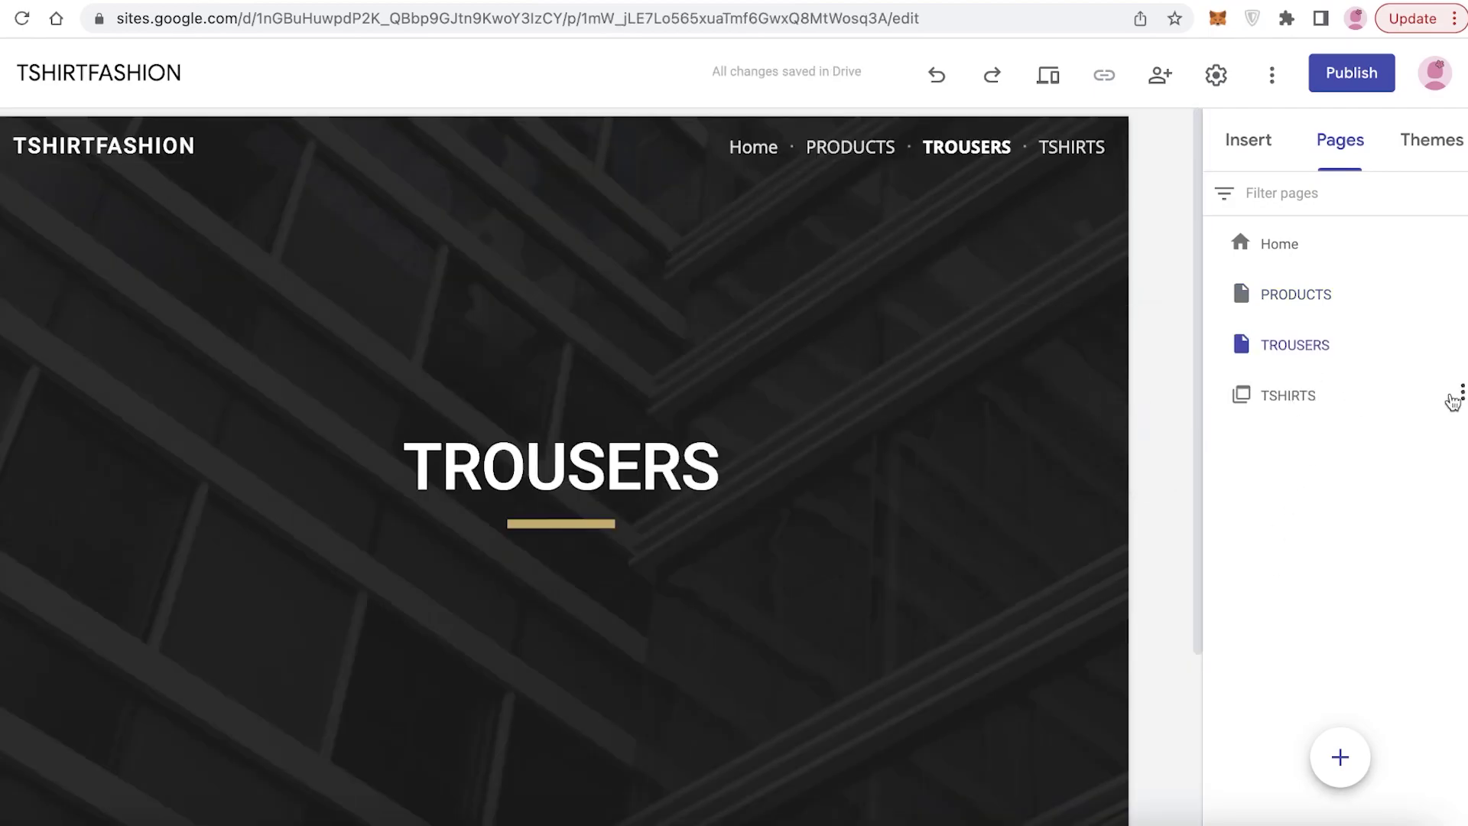
Set the PRODUCTS page header type to Title only.
left_click(1369, 308)
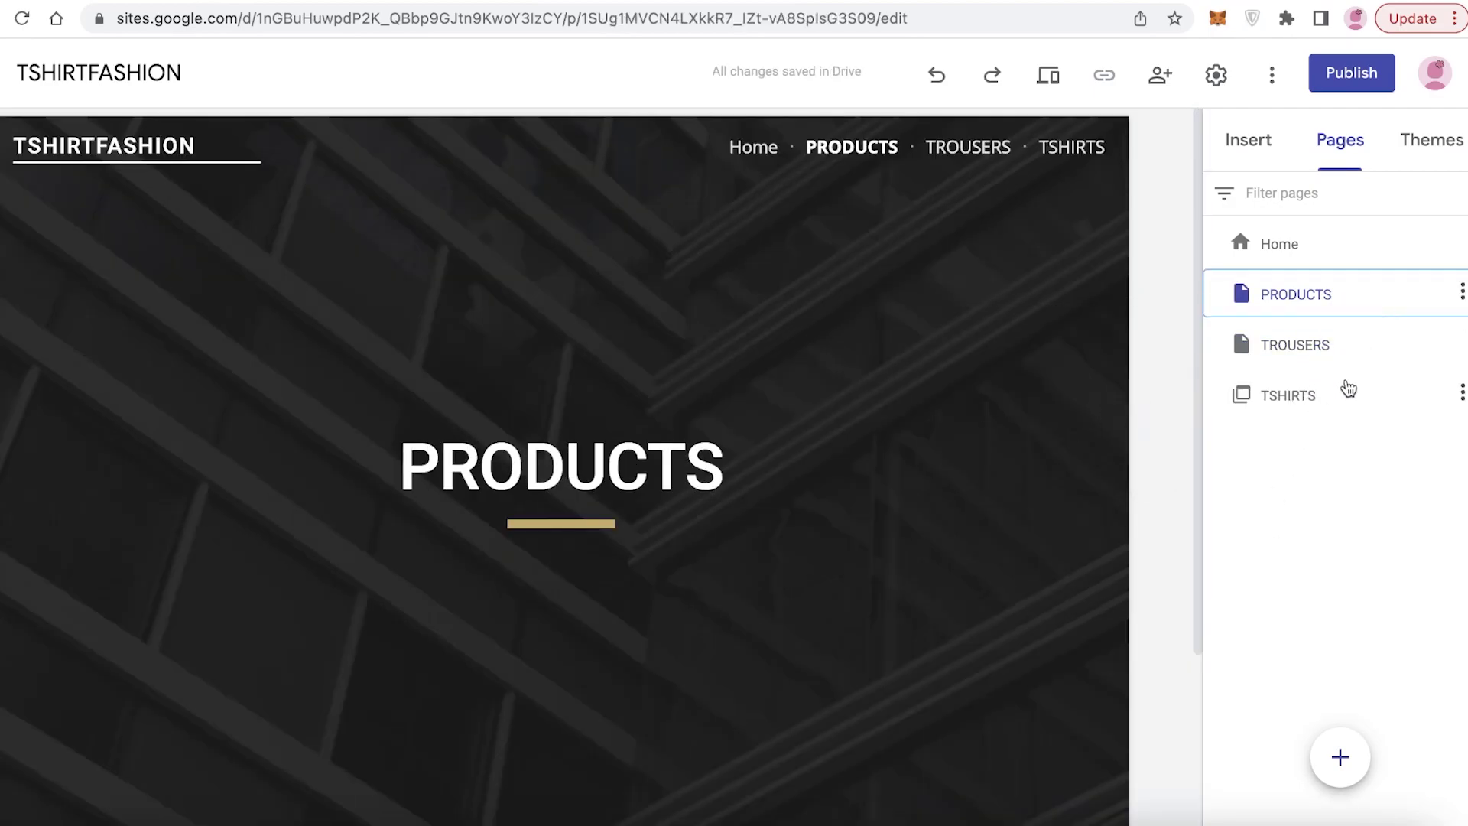
scroll(852, 521, "down", 3)
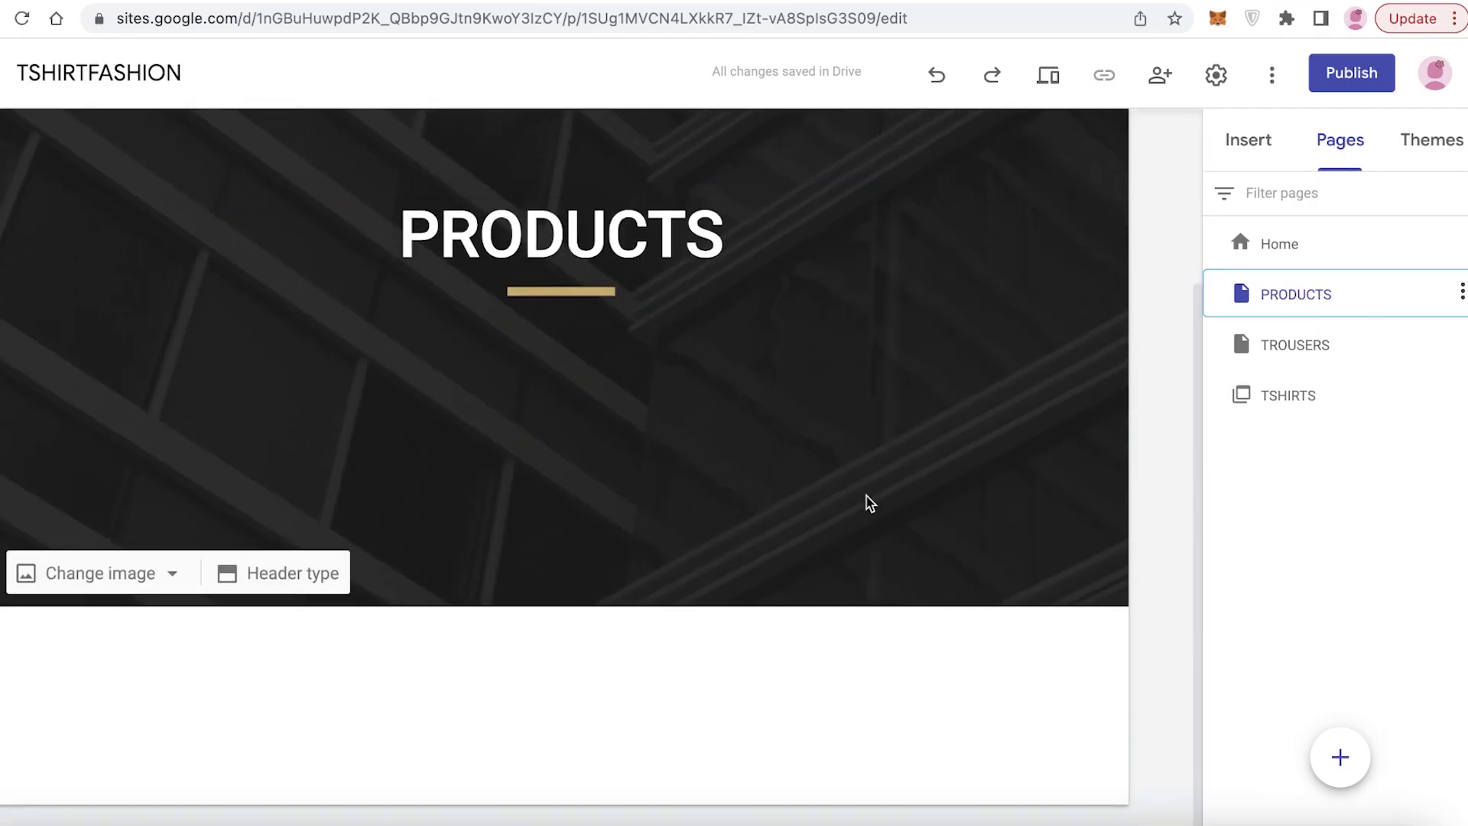
left_click(238, 575)
left_click(514, 566)
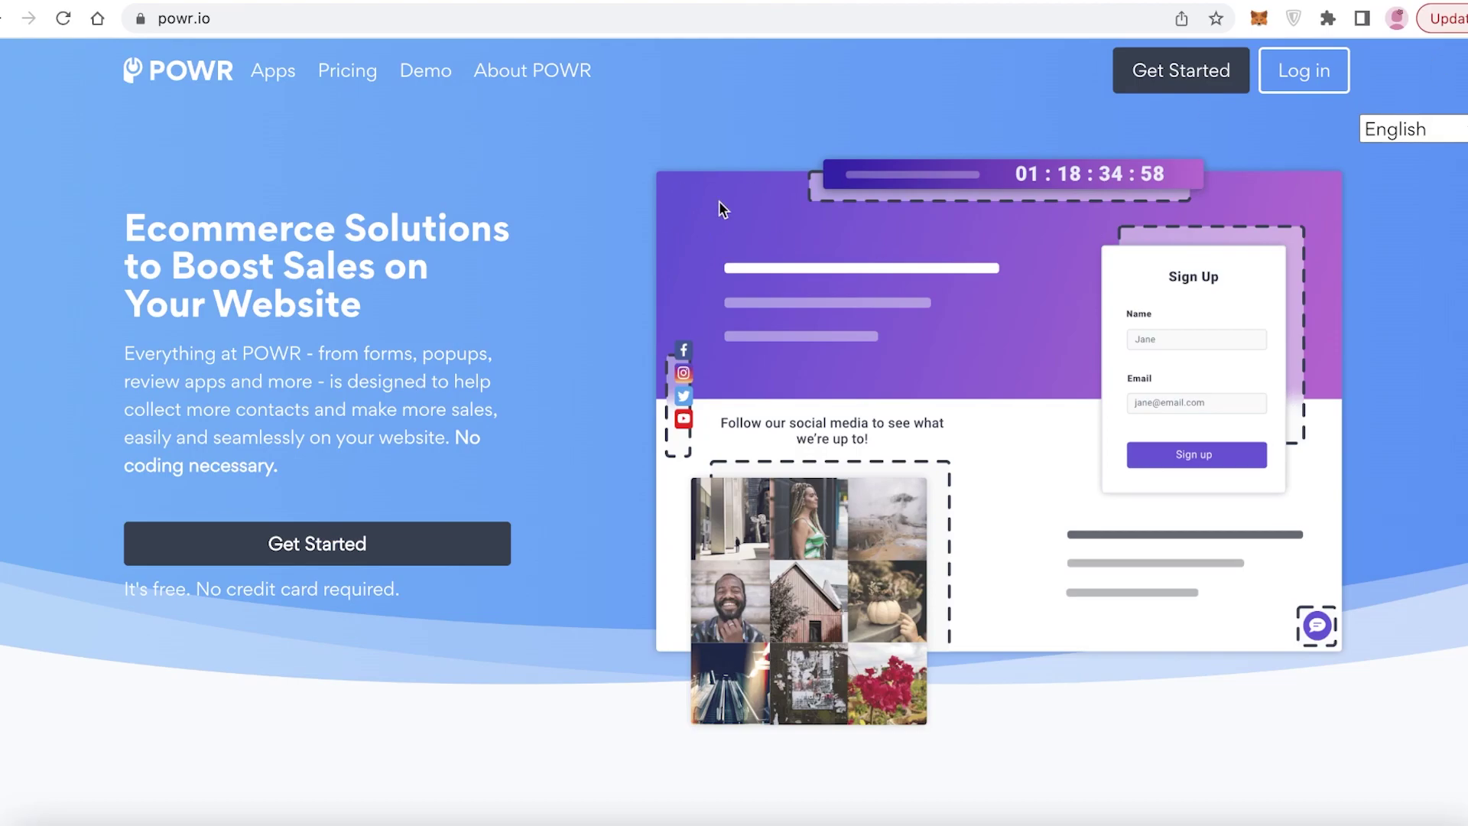
Sign up for POWR with Google, choosing the Google account in the sign-in popup.
scroll(1043, 236, "down", 4)
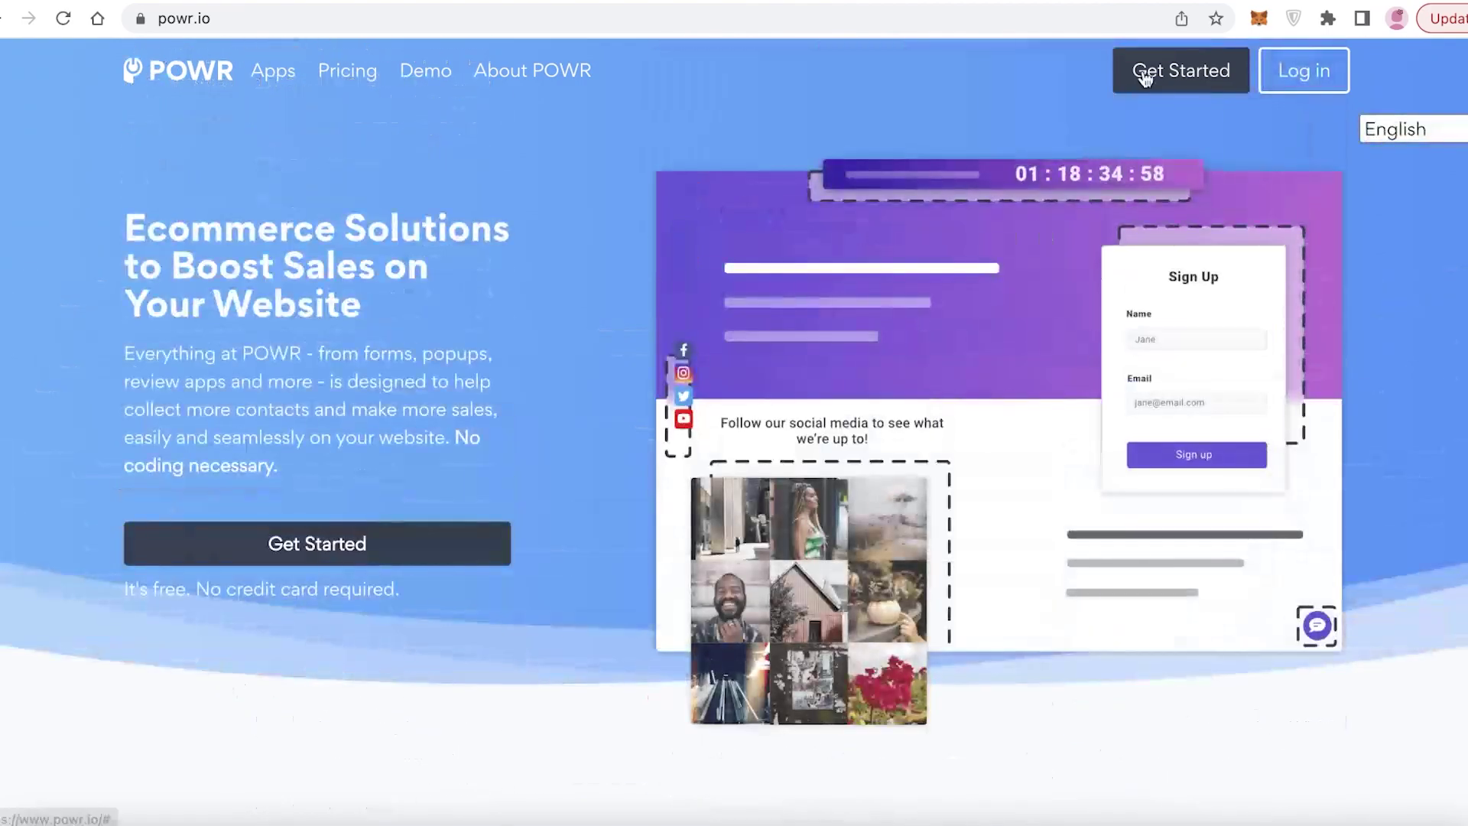
left_click(1145, 77)
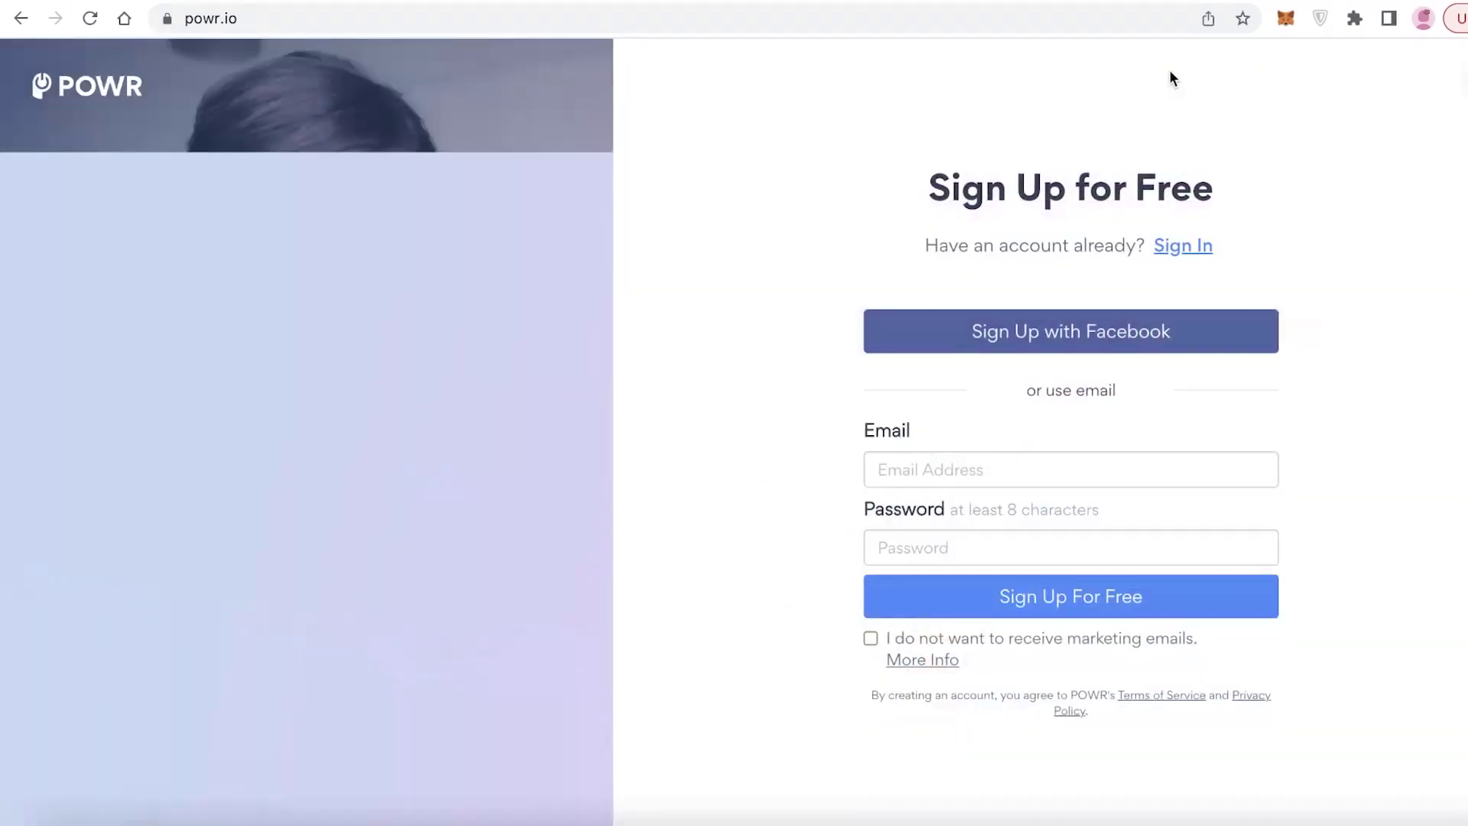
left_click(963, 392)
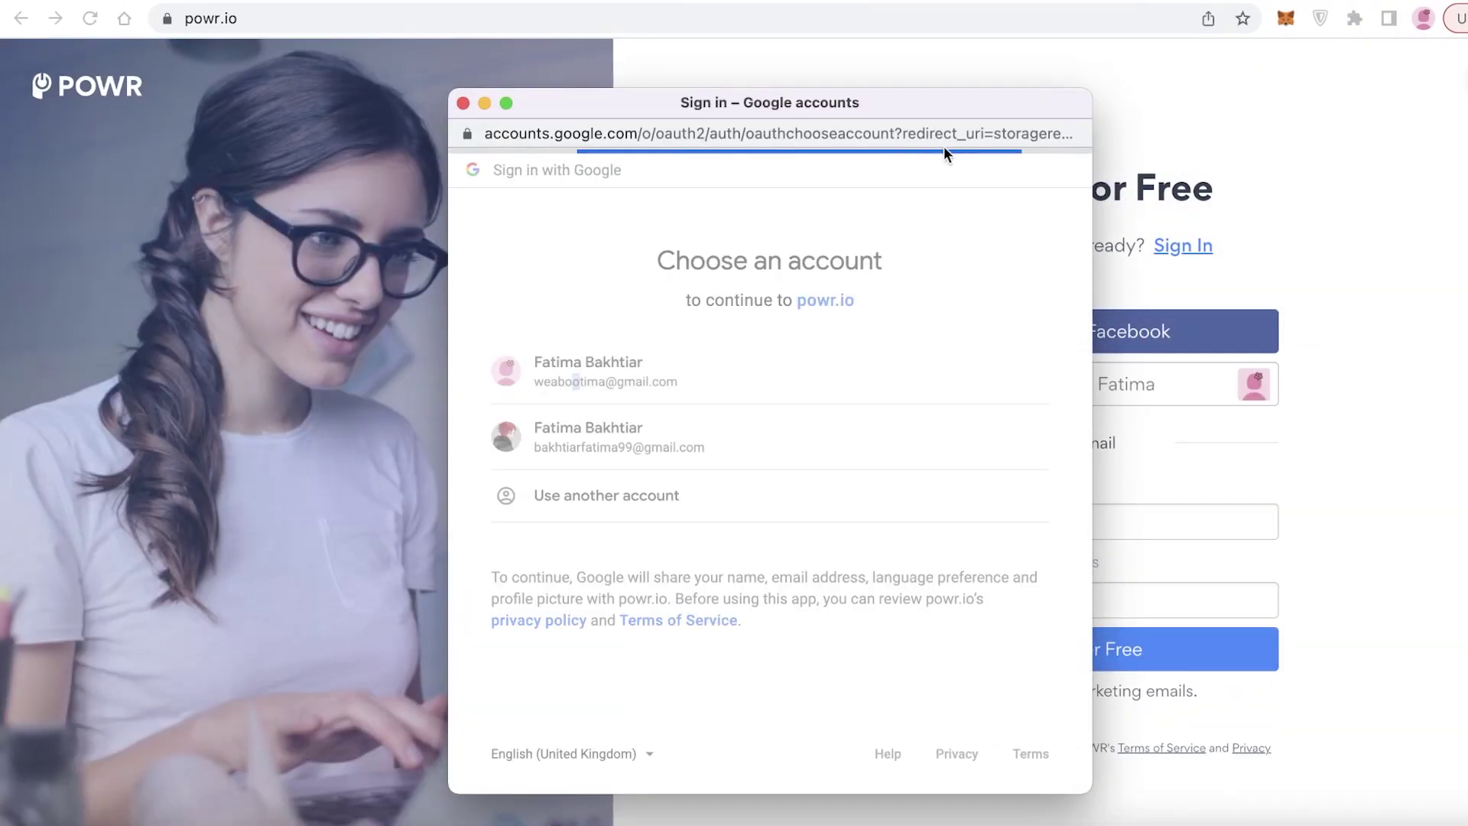
left_click(623, 370)
left_click_drag(829, 97, 678, 228)
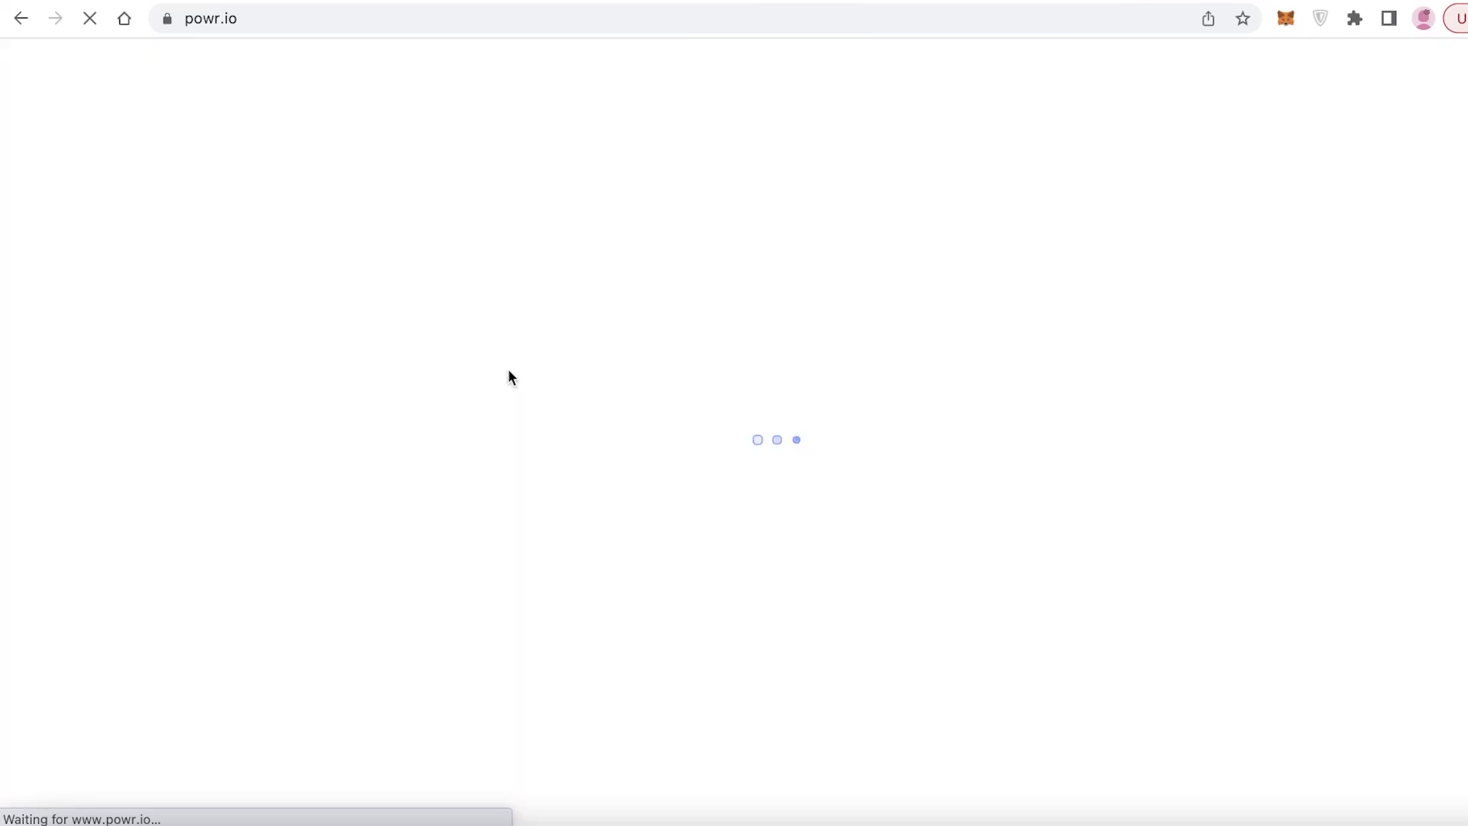
scroll(899, 366, "down", 5)
Create a new app from the POWR dashboard, choosing the Online Store app.
scroll(900, 366, "up", 9)
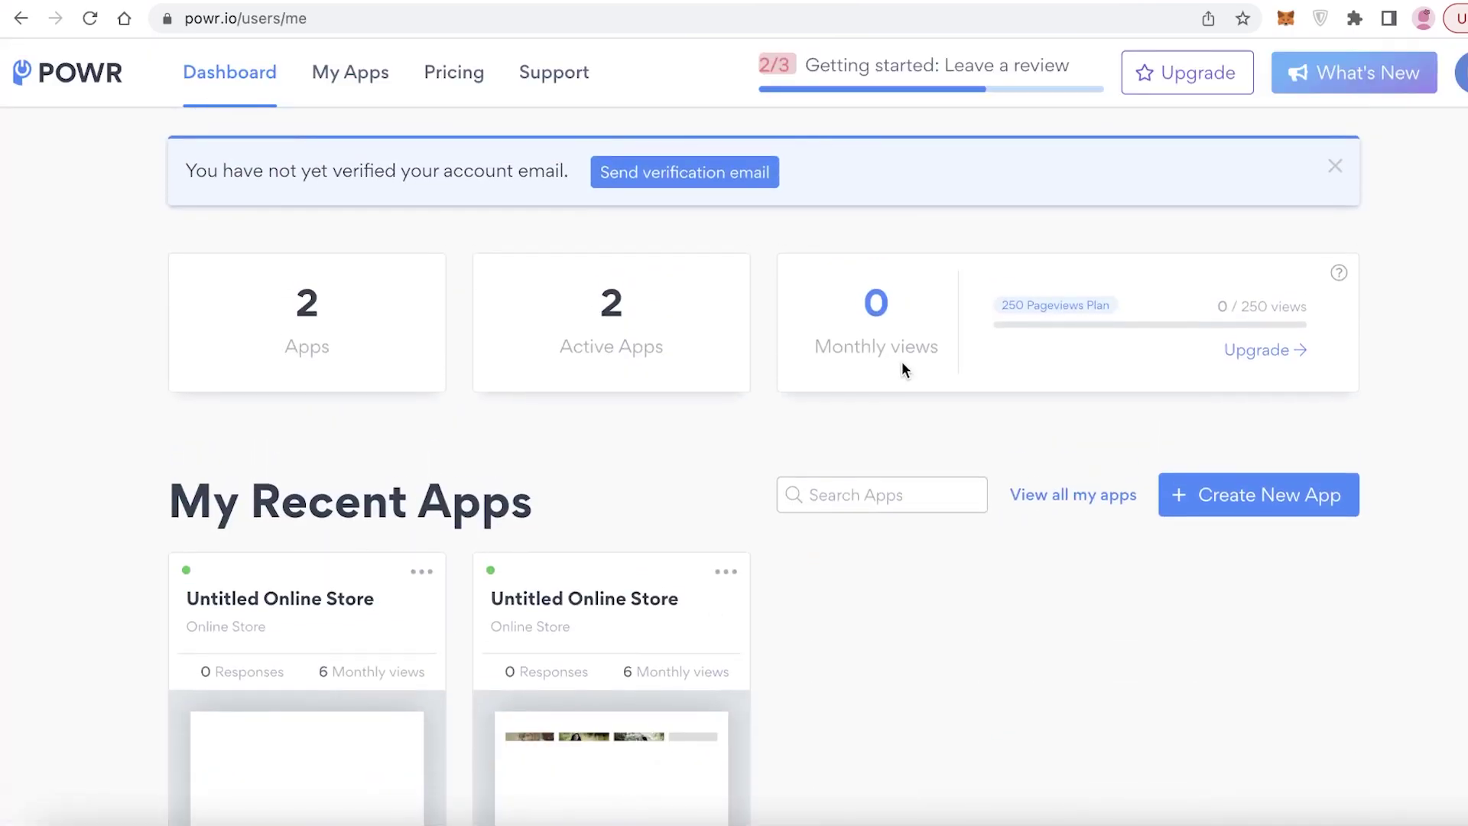
scroll(1162, 494, "down", 4)
scroll(1162, 494, "up", 2)
scroll(1163, 496, "down", 3)
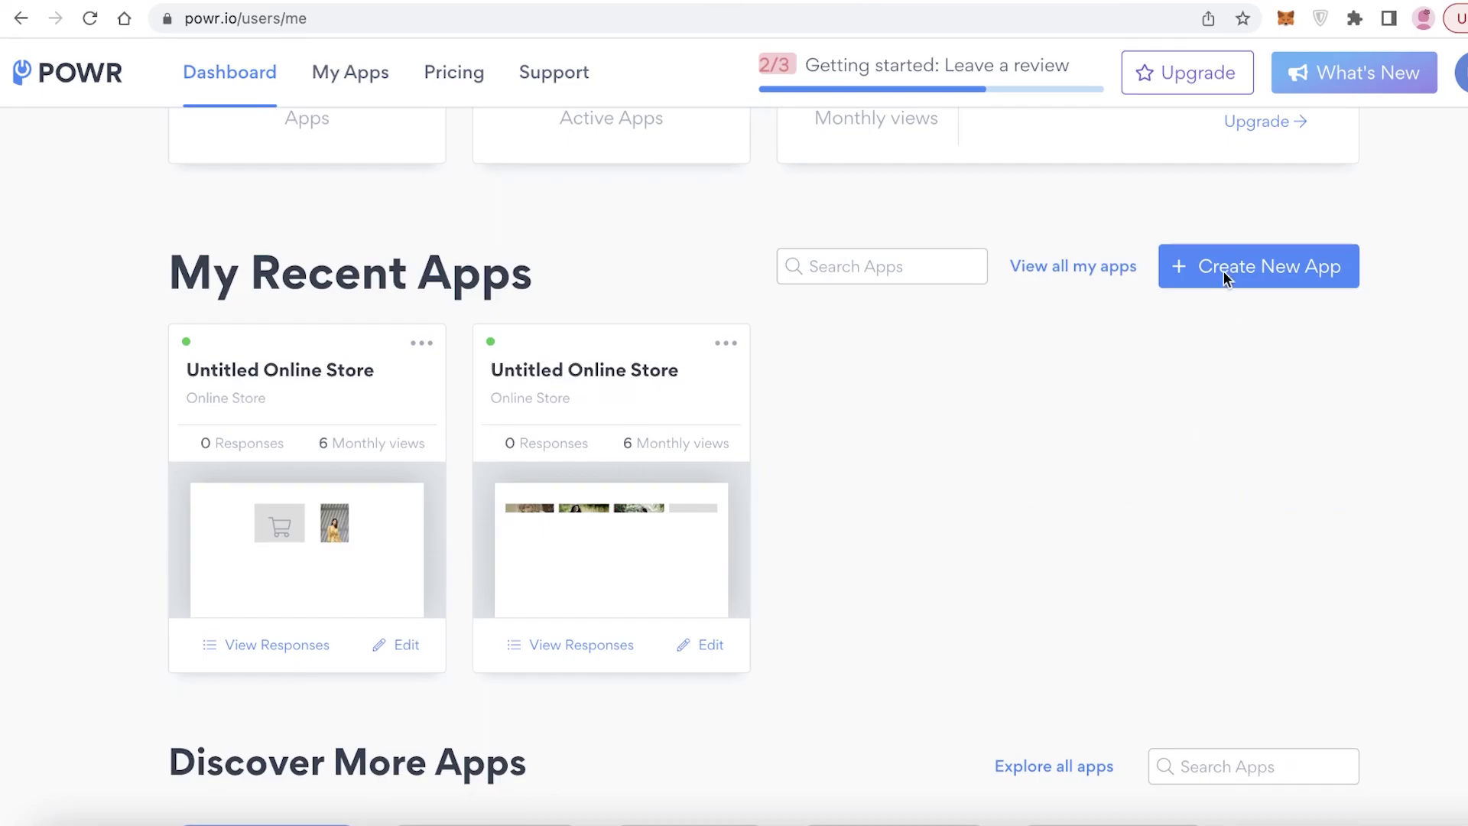
left_click(1224, 272)
mouse_move(381, 388)
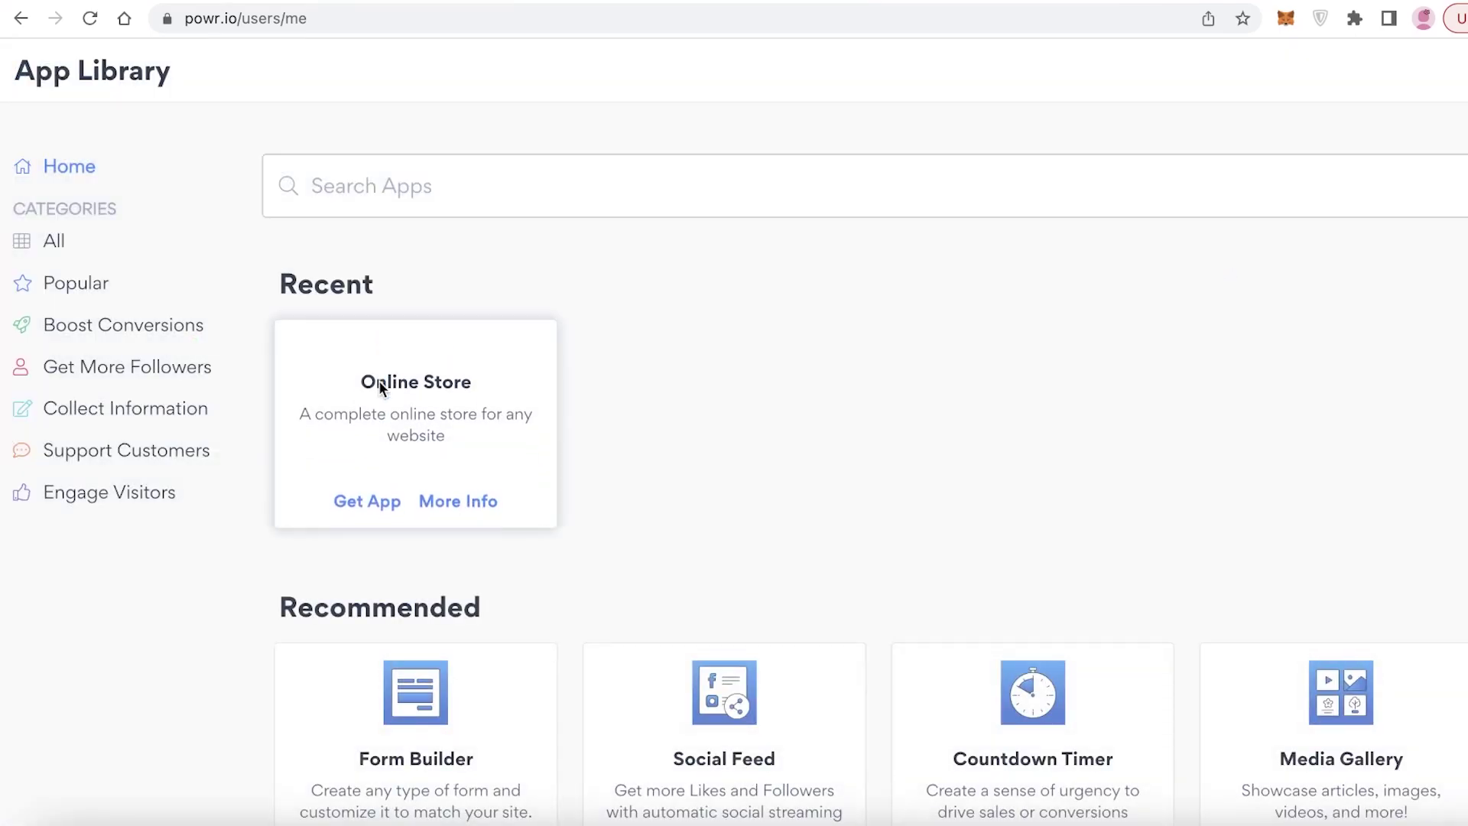
left_click(375, 502)
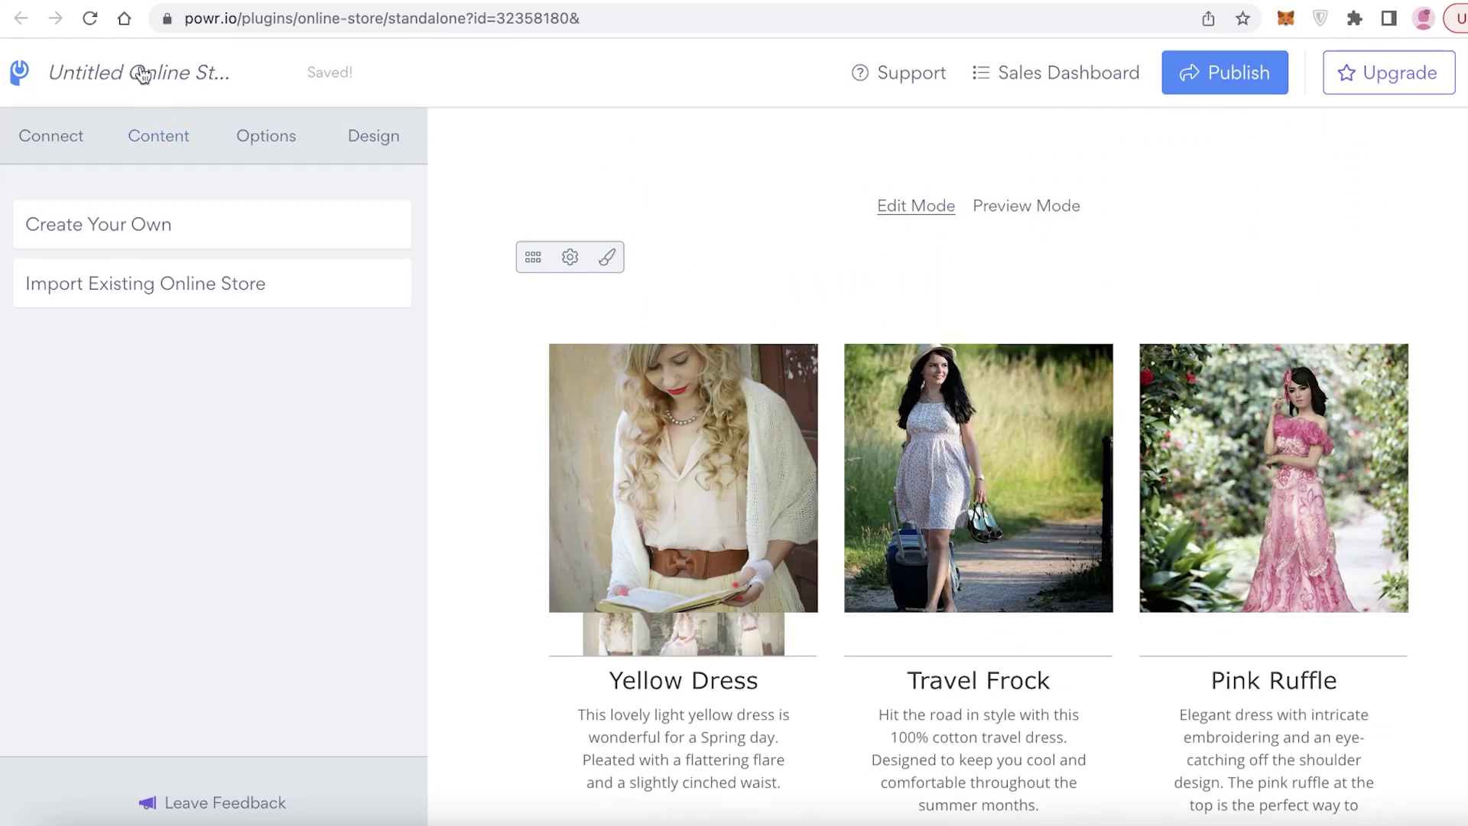
Replace the Untitled Online Store title with 'TSHIRTFASHION' and open the store's connection settings.
left_click(141, 68)
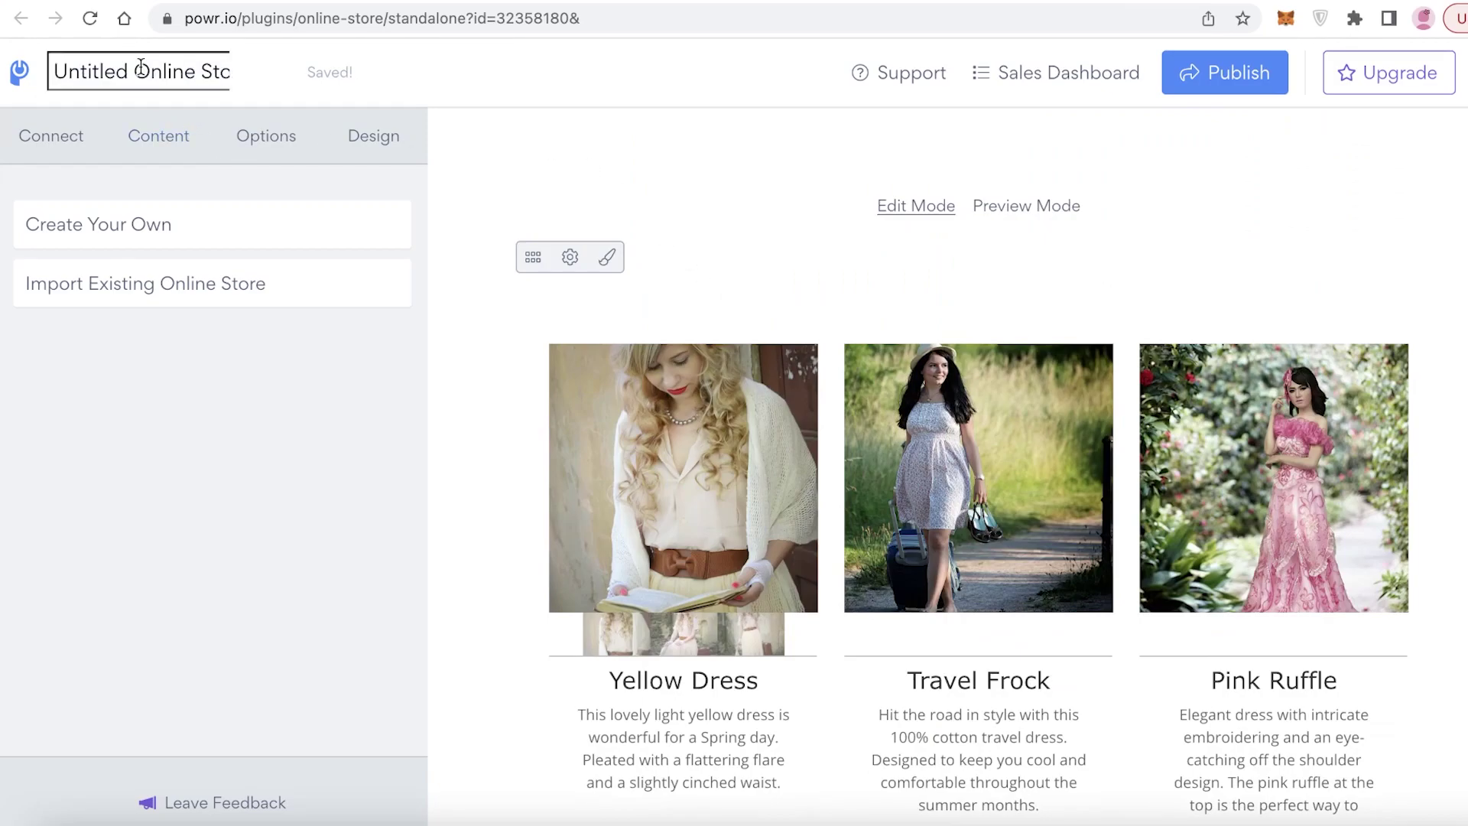
triple_click(141, 69)
type("TSHIRTFASHION")
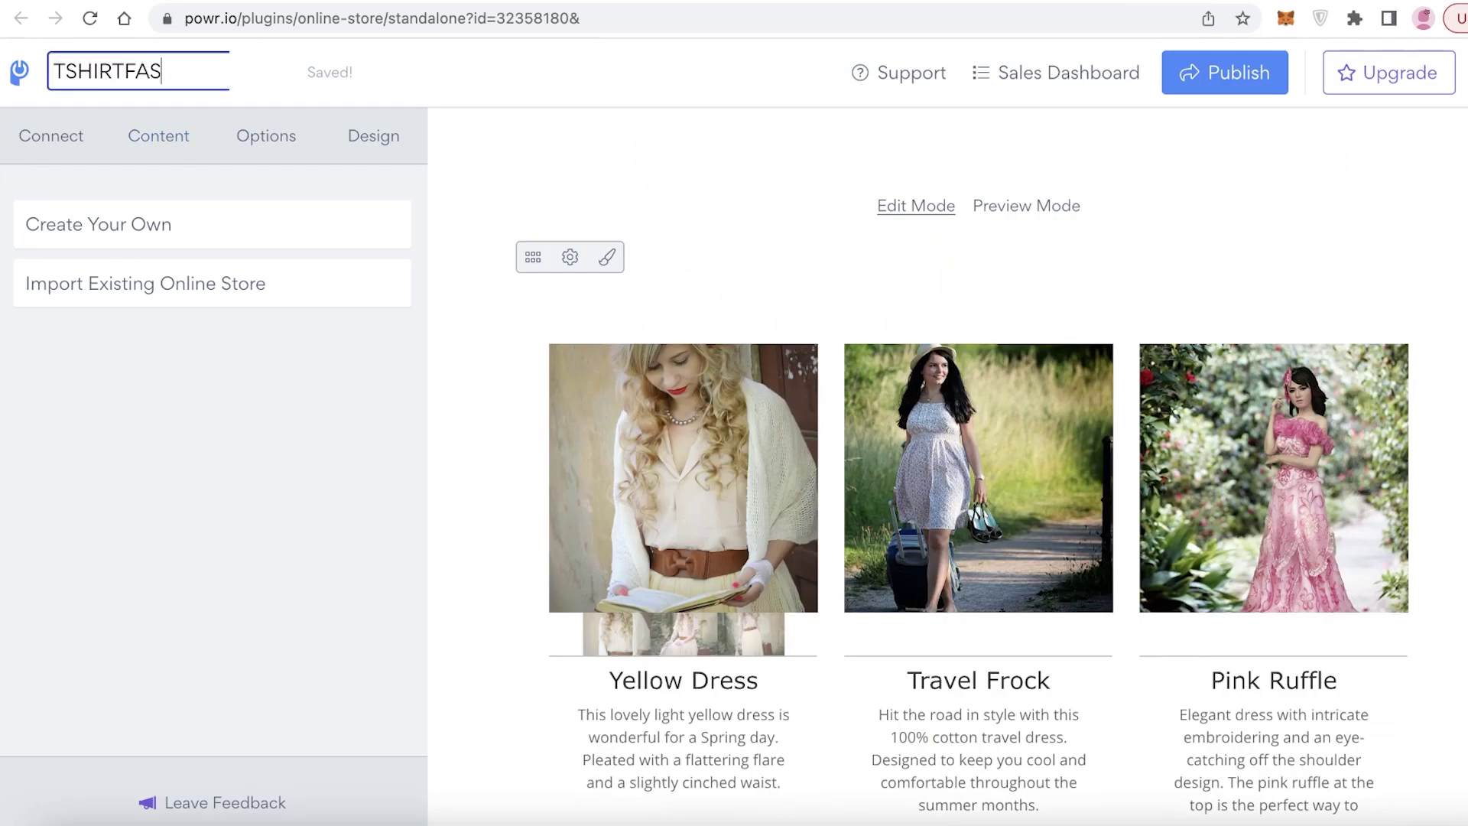
key("Return")
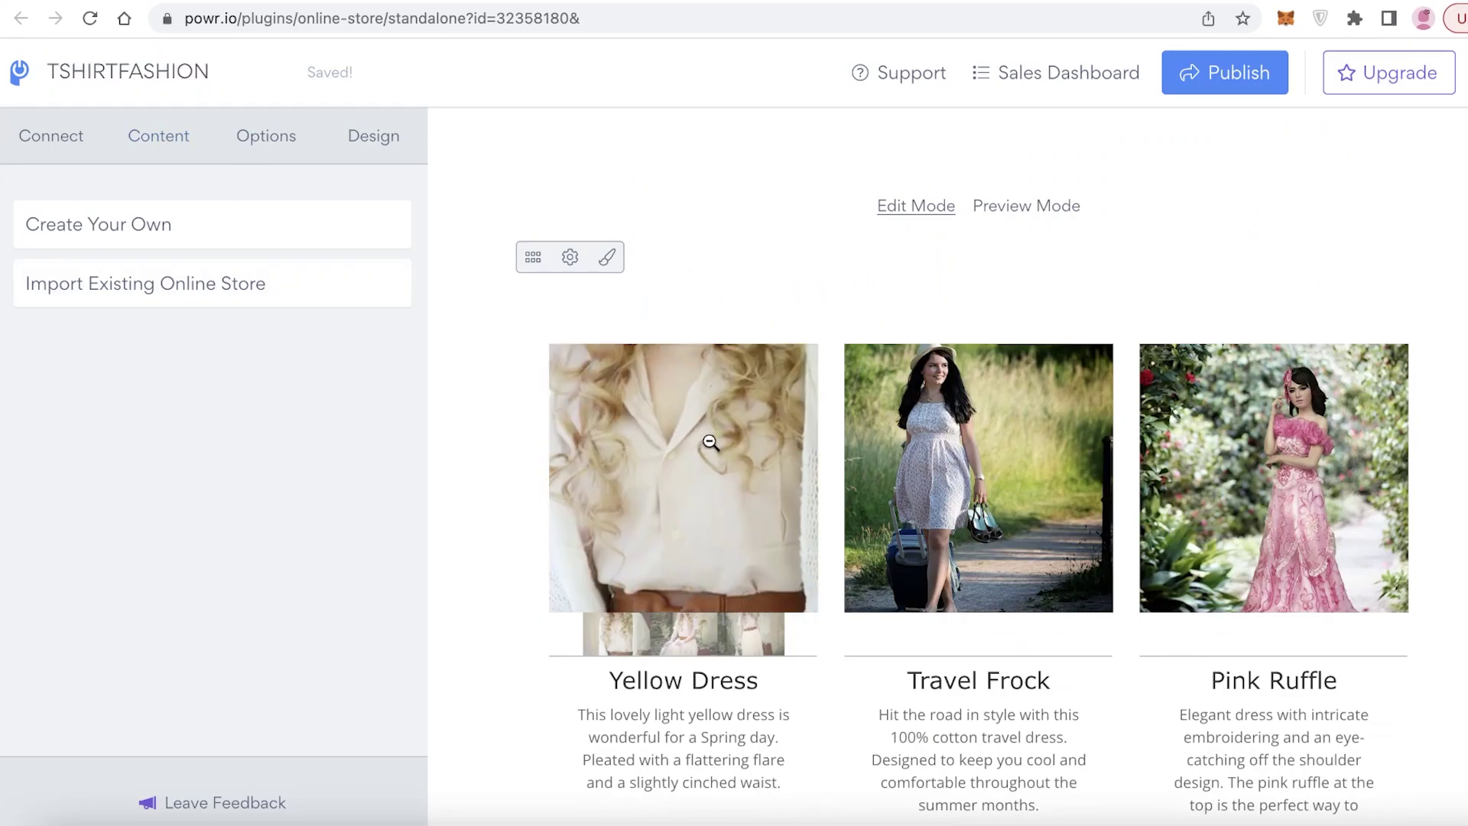
scroll(929, 306, "down", 3)
scroll(956, 294, "up", 3)
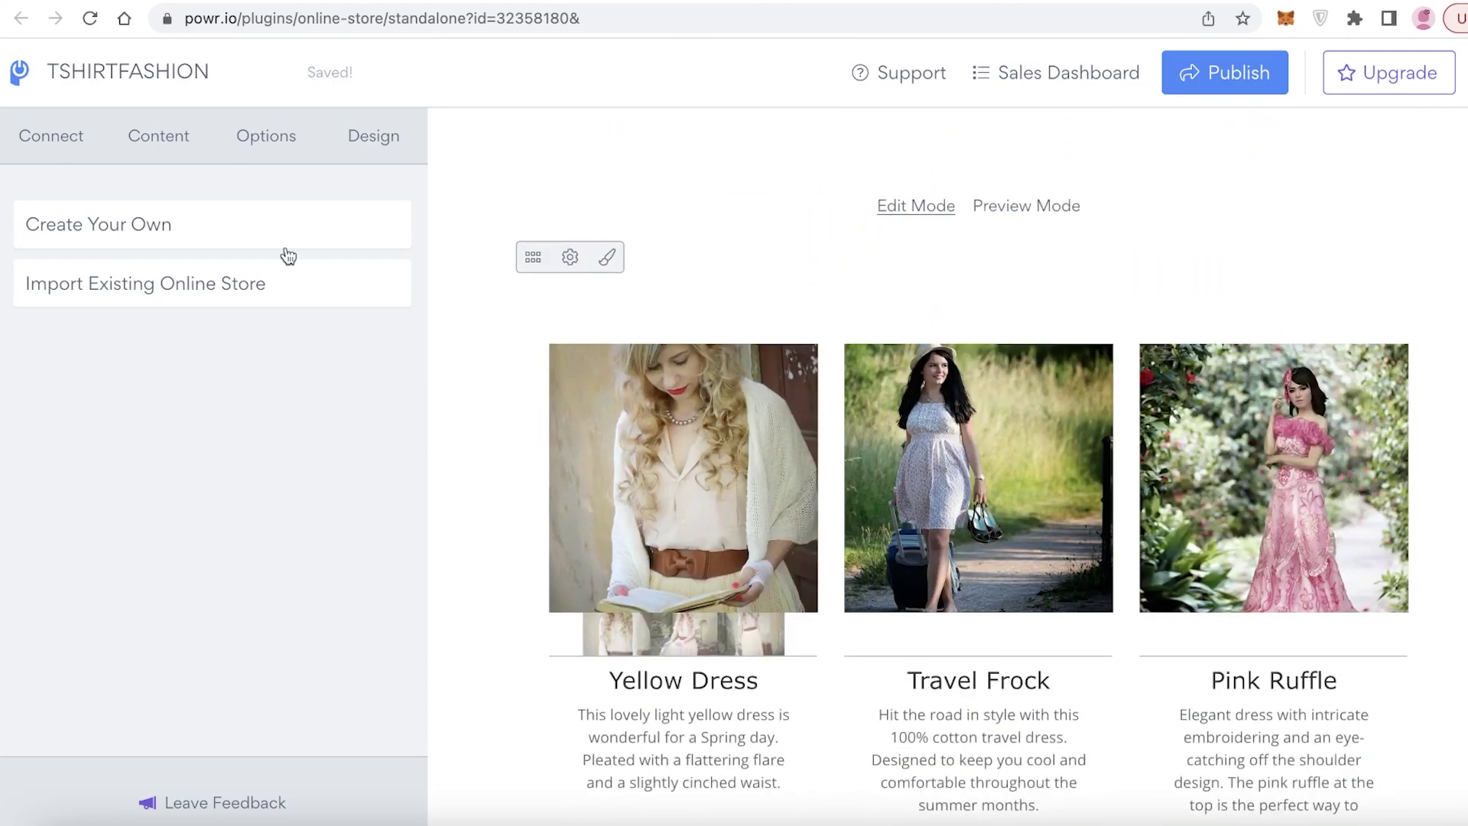
left_click(59, 132)
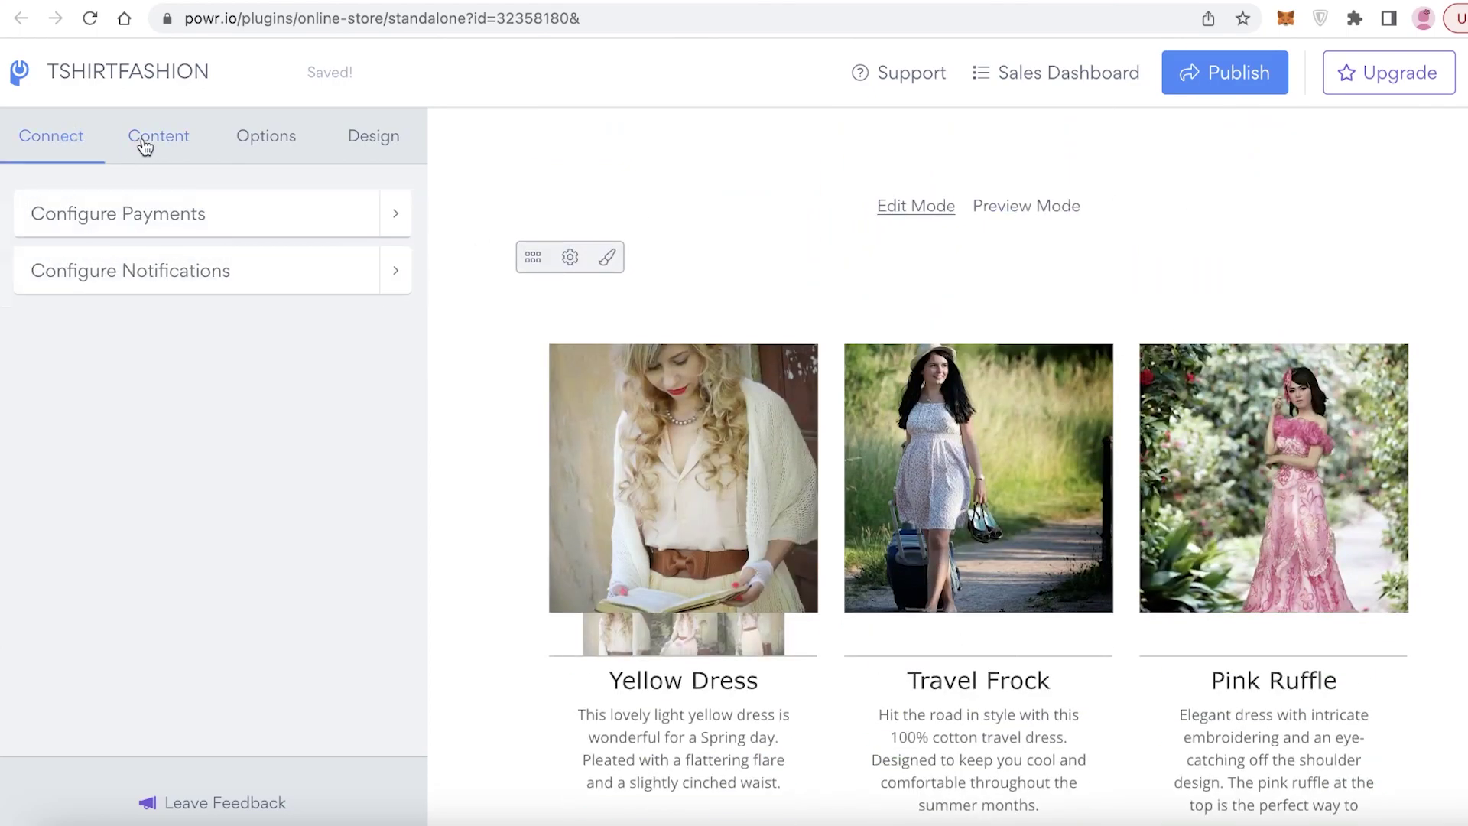
Switch on Stripe and in-person payments in the store's payment settings alongside PayPal.
left_click(144, 145)
left_click(72, 148)
left_click(263, 229)
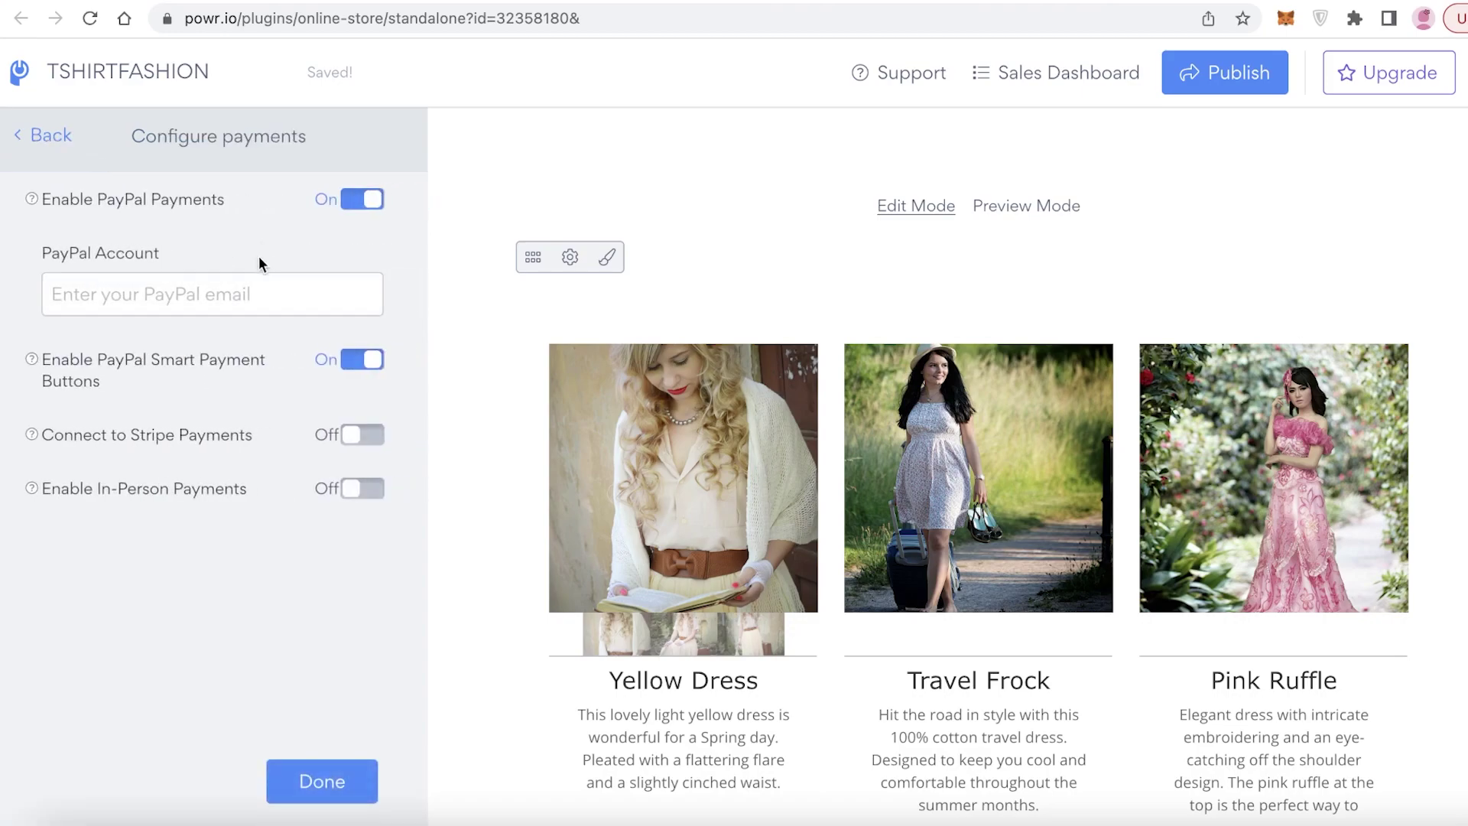
left_click(126, 281)
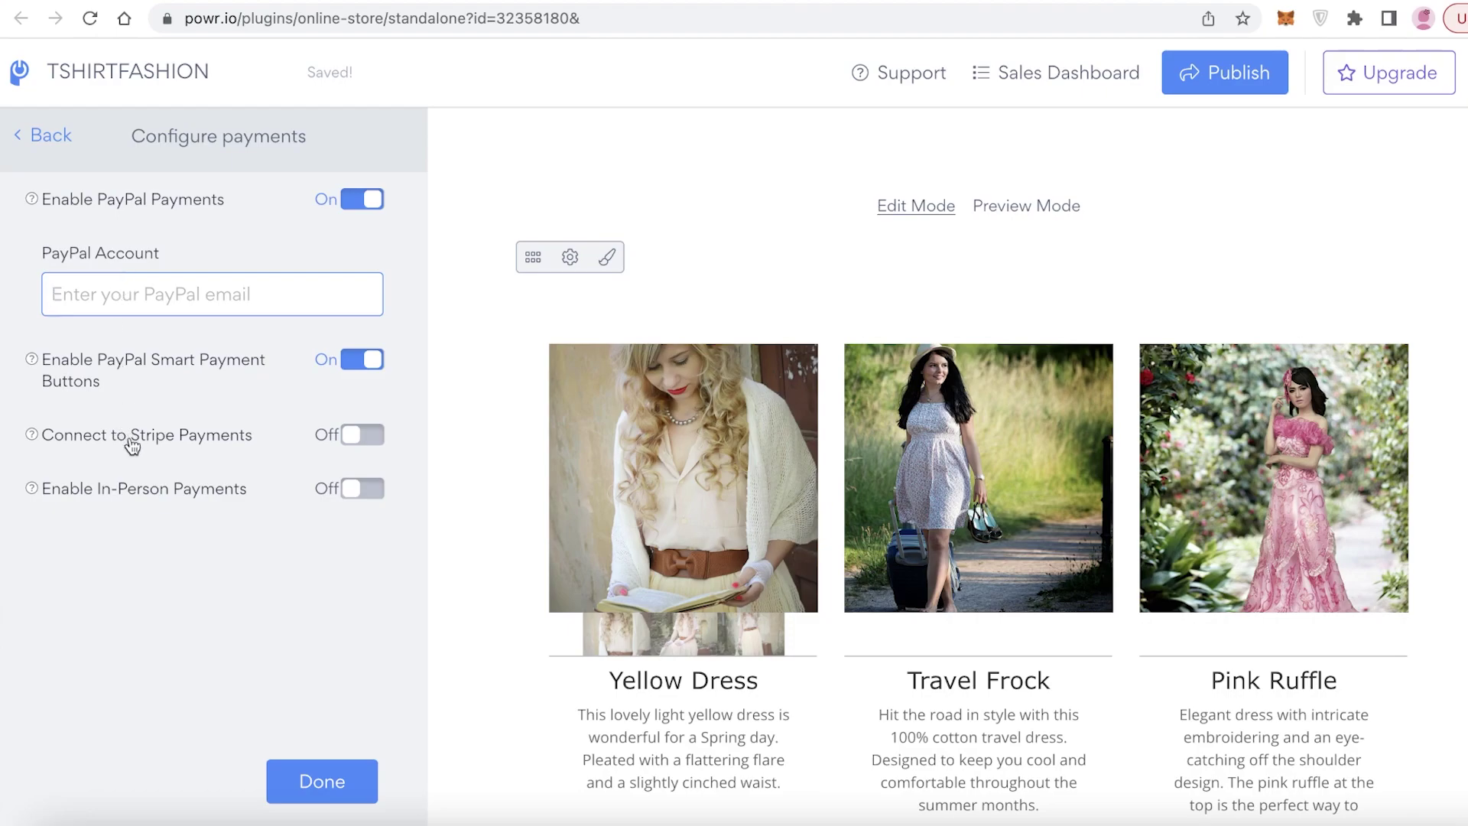
left_click(363, 442)
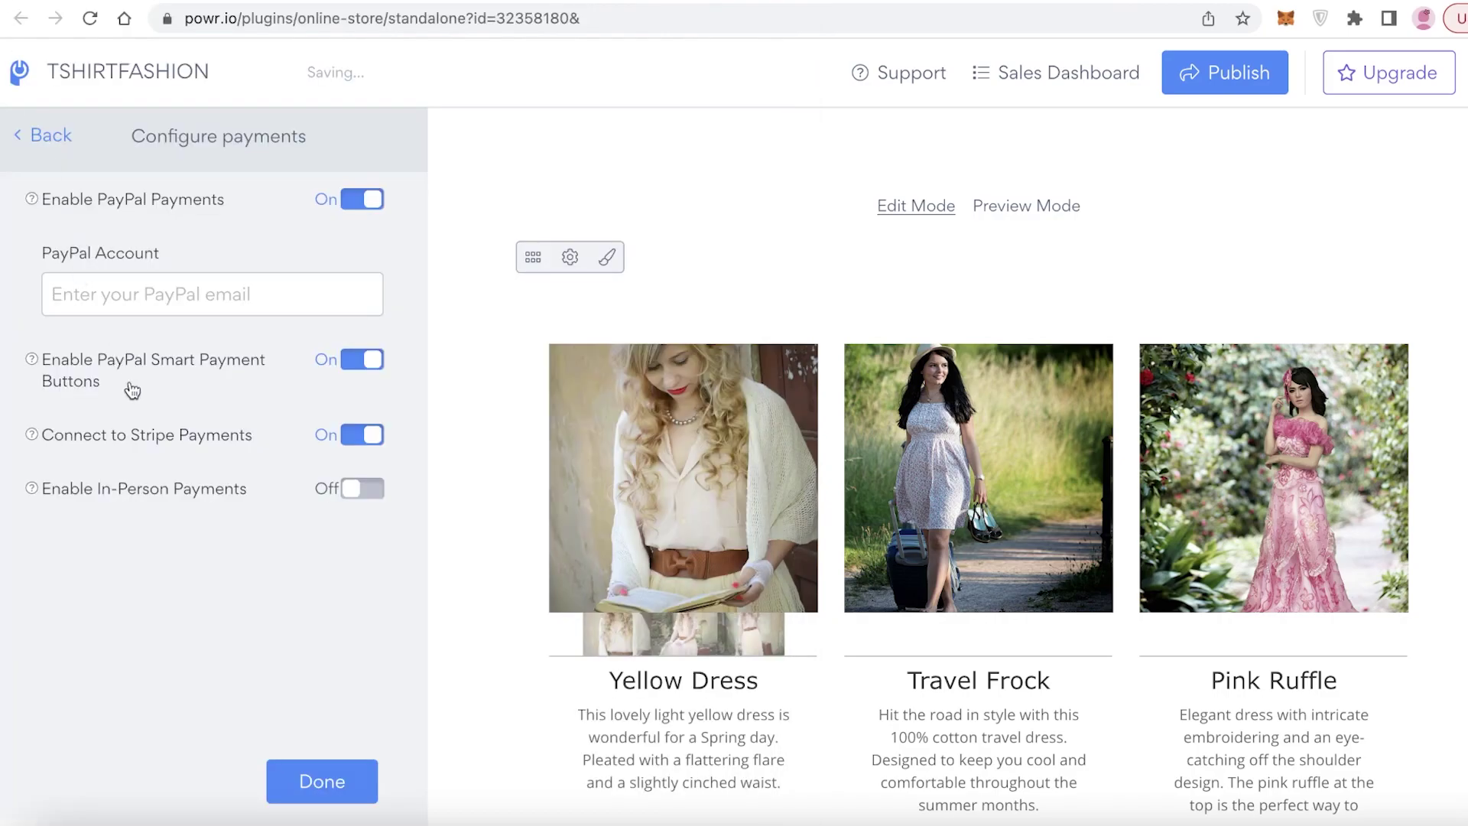
left_click(363, 492)
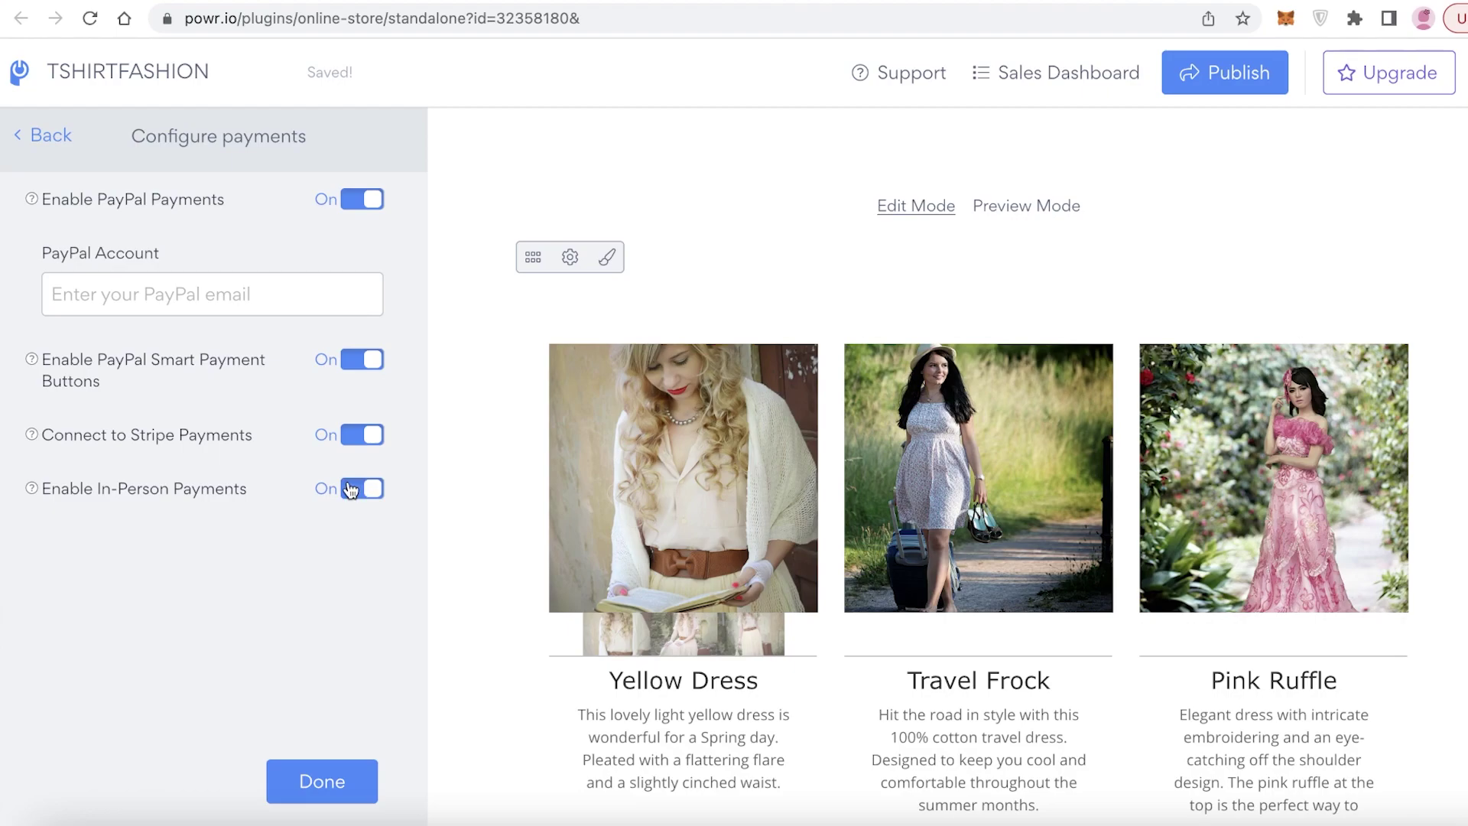
left_click(35, 138)
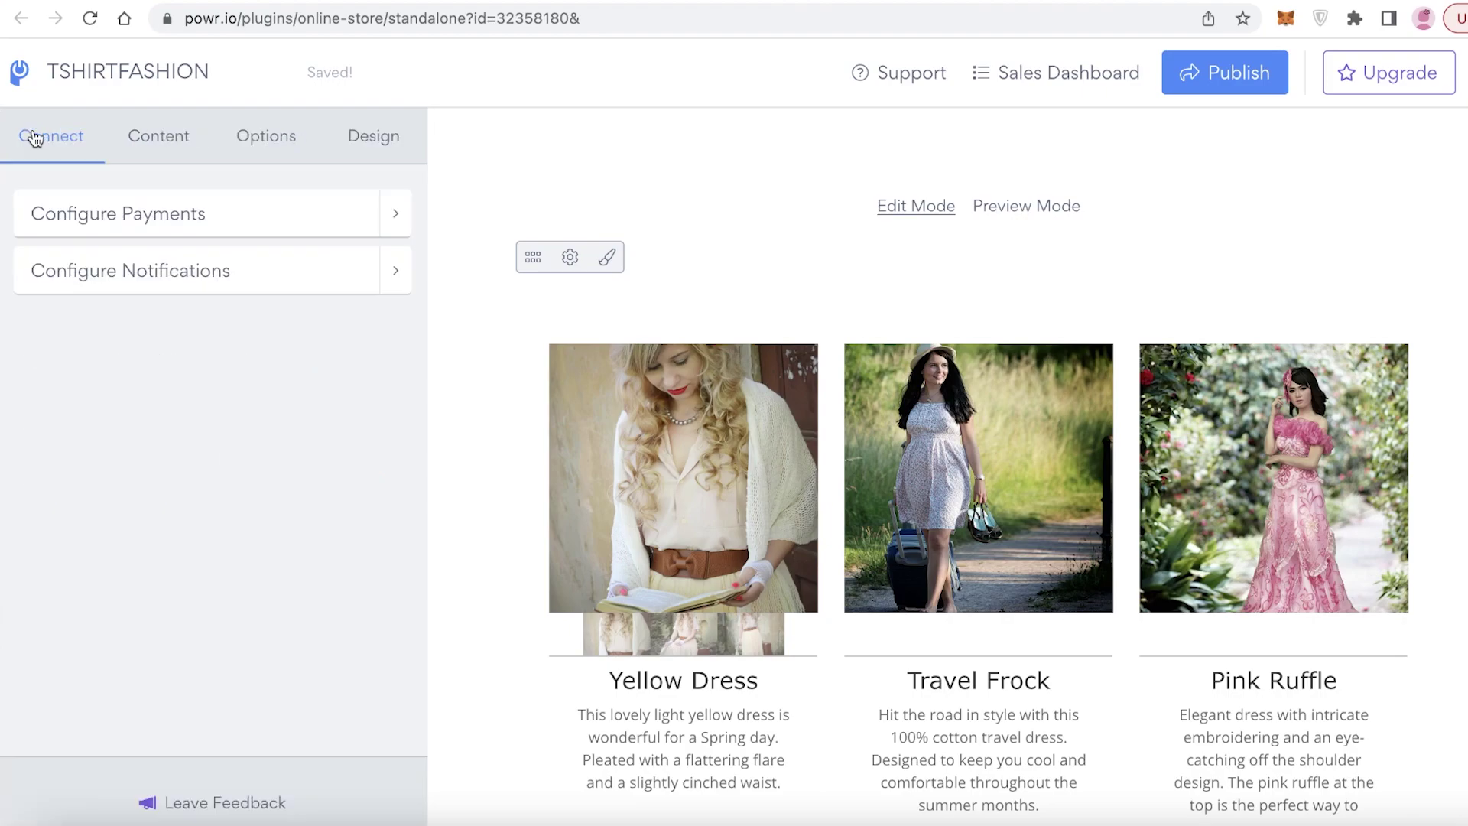
Delete the Yellow Dress, Travel Frock and Pink Ruffle sample products and add a blank product.
left_click(141, 149)
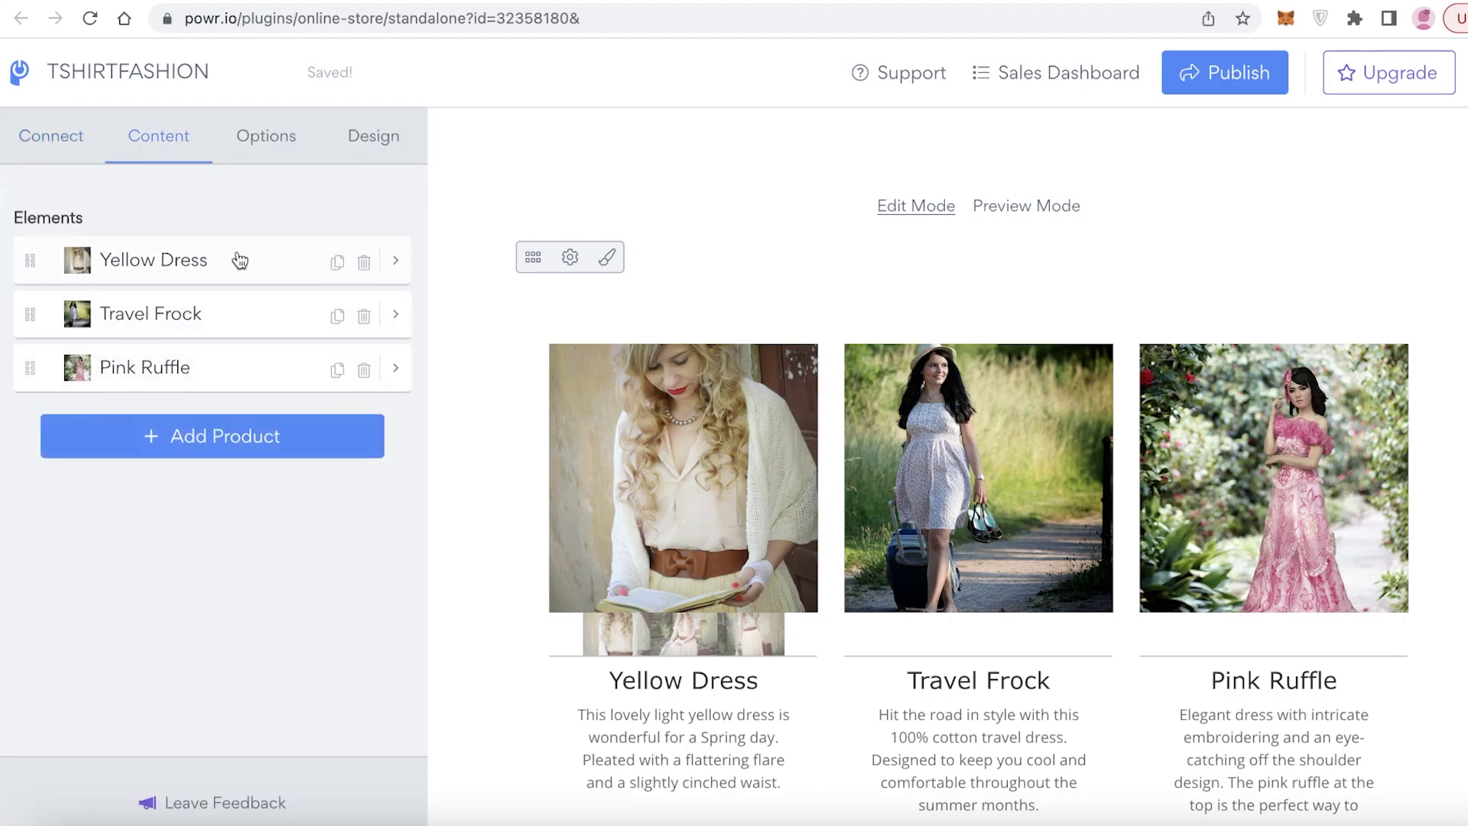
left_click(394, 262)
left_click(11, 133)
left_click(364, 268)
left_click(364, 272)
left_click(363, 273)
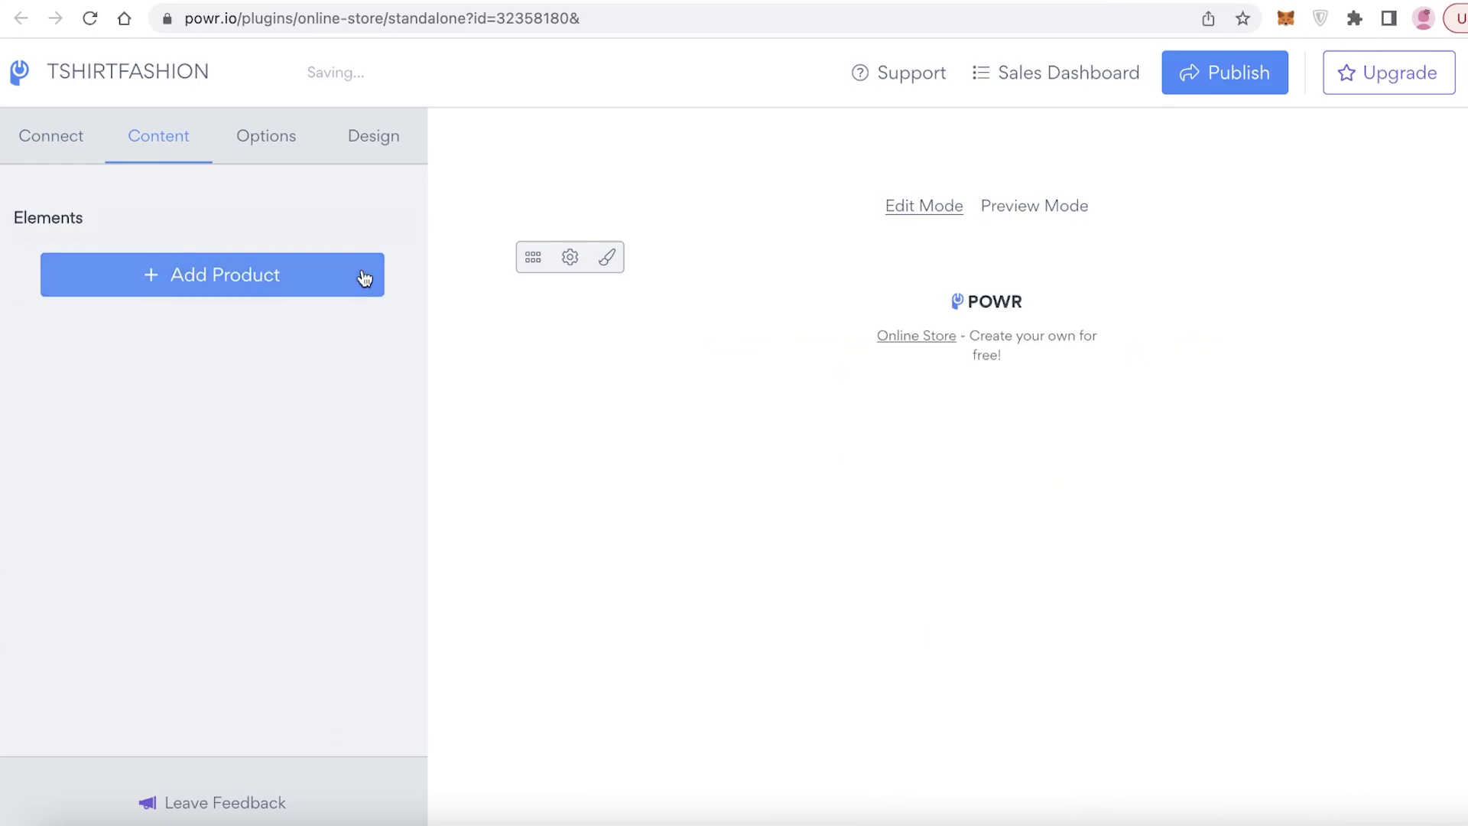
left_click(190, 275)
Title the product BLUE TSHIRT, describe it as SOFT COTTON BLENDED TSHIRT, with ADD TO CART button text.
scroll(754, 531, "down", 3)
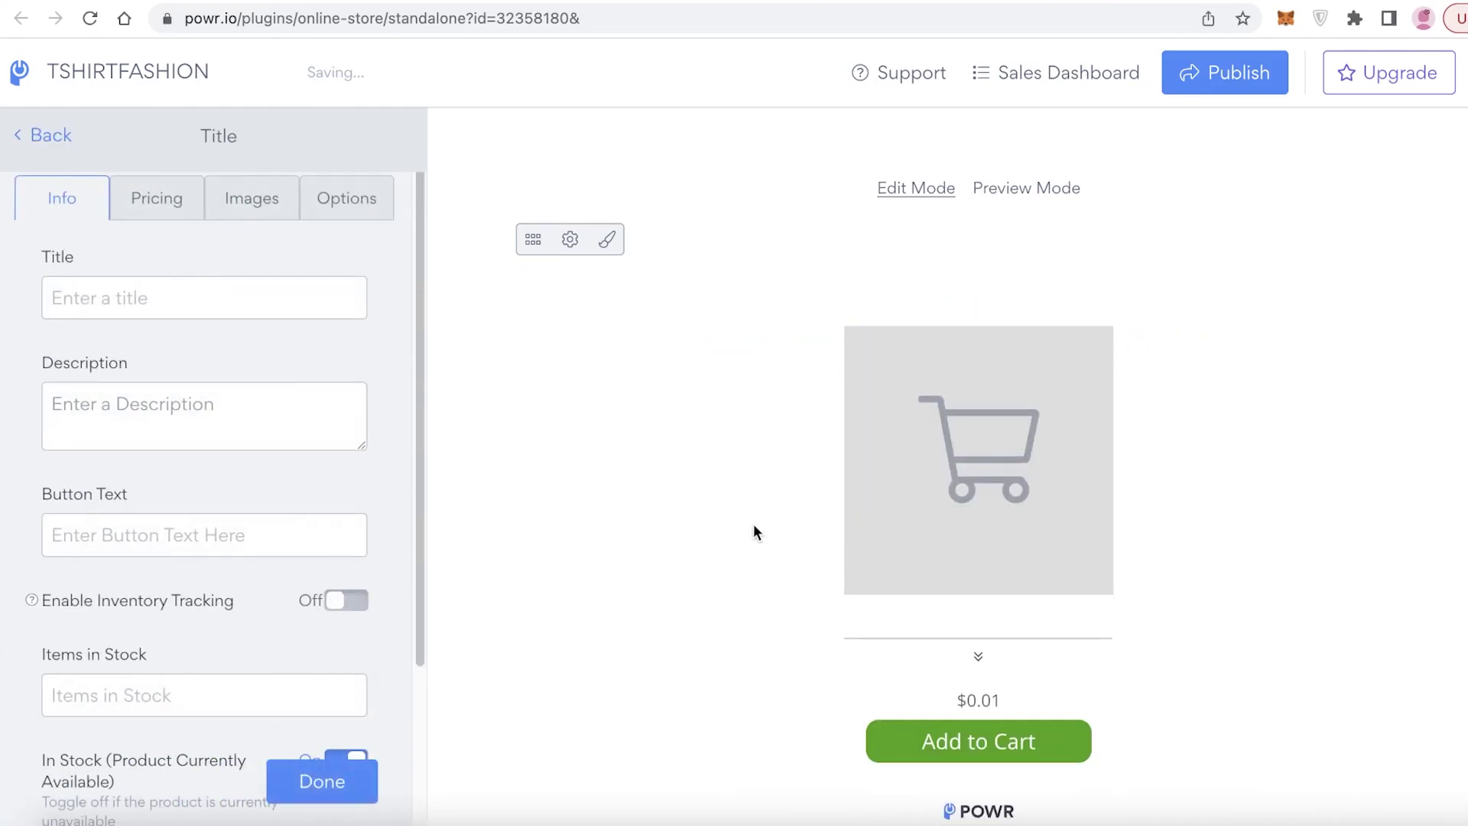
left_click(108, 311)
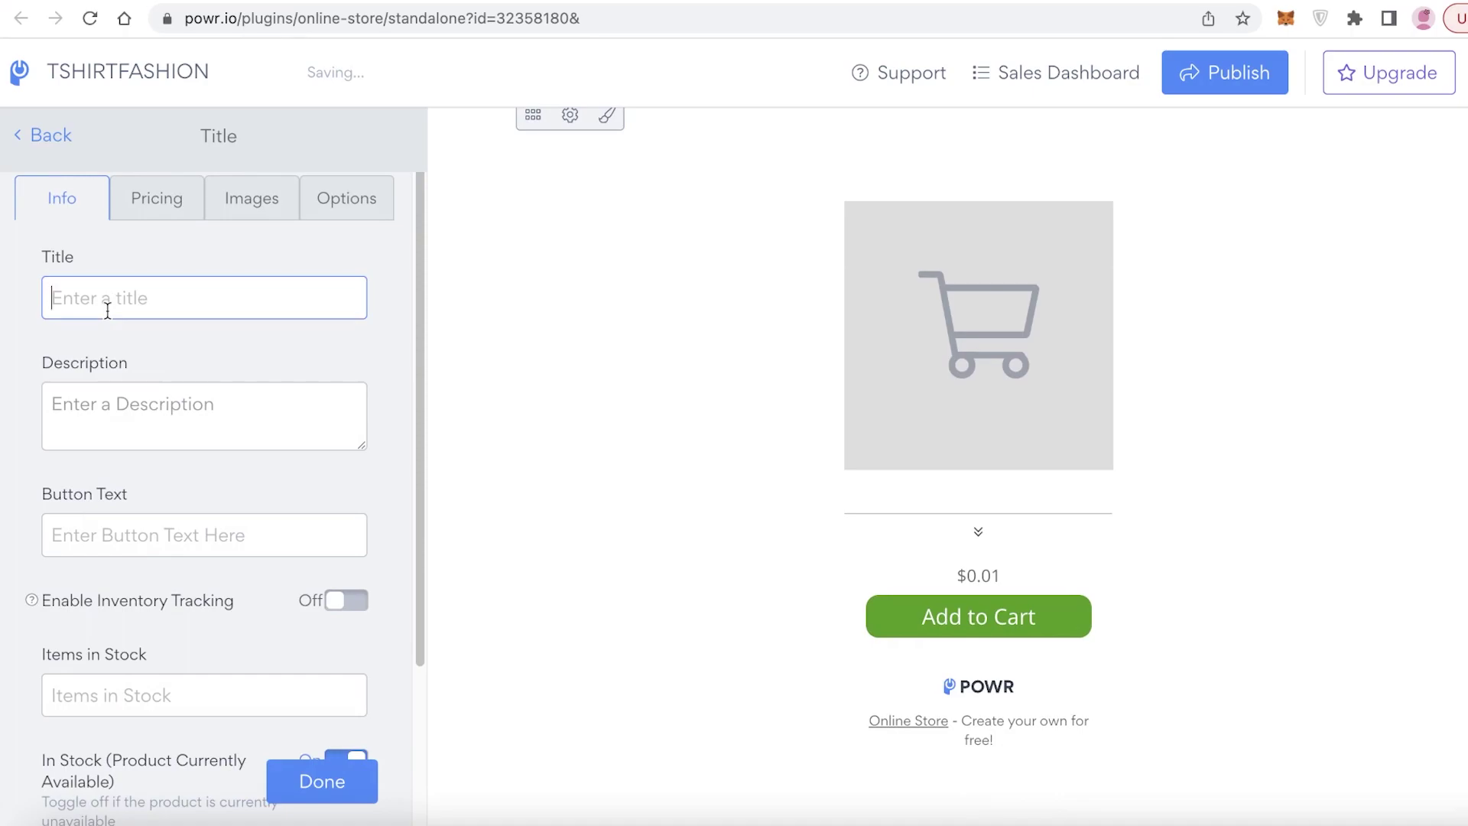
type("BLUE TSHIRT")
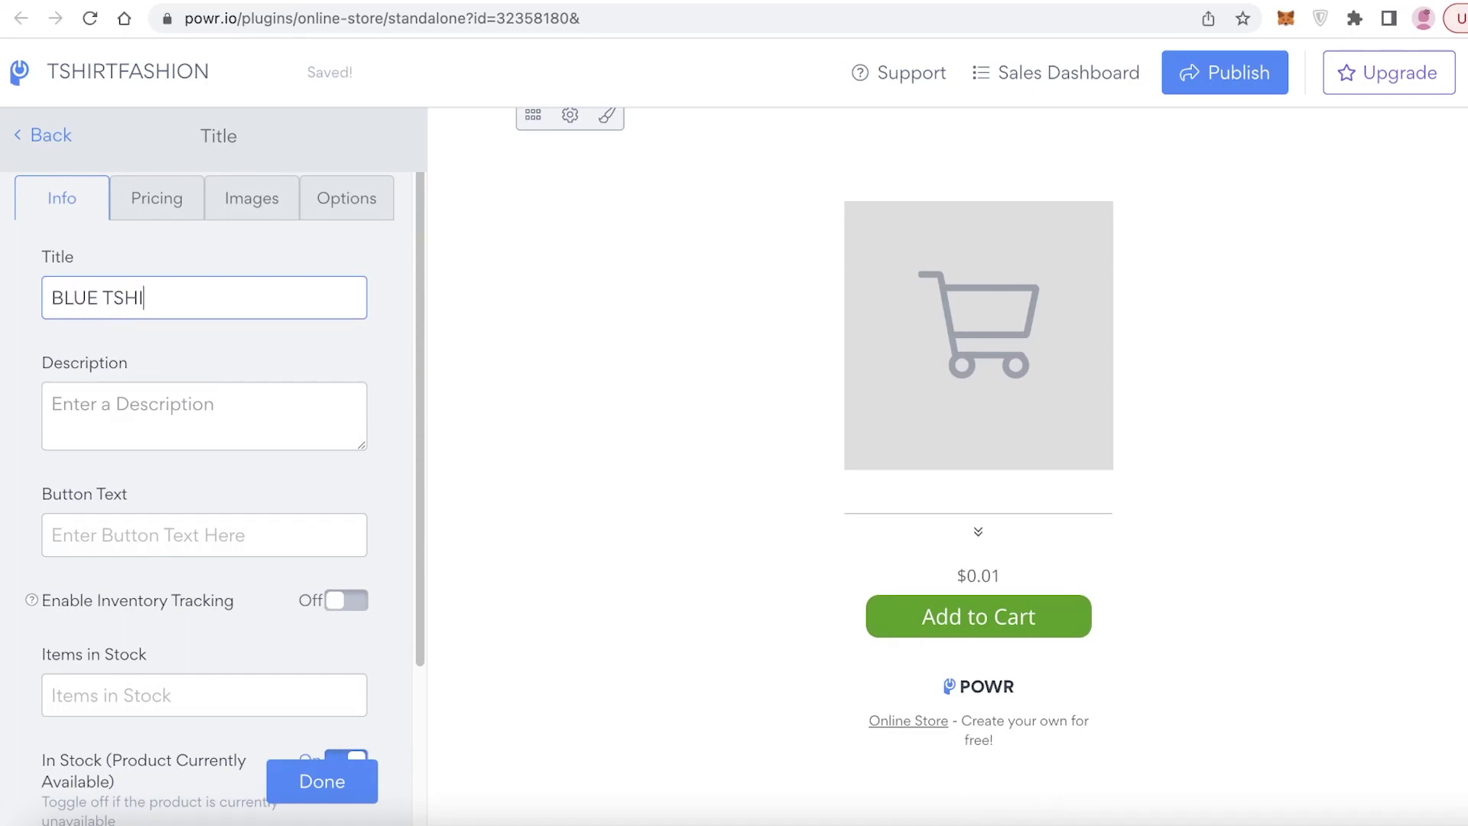
left_click(89, 392)
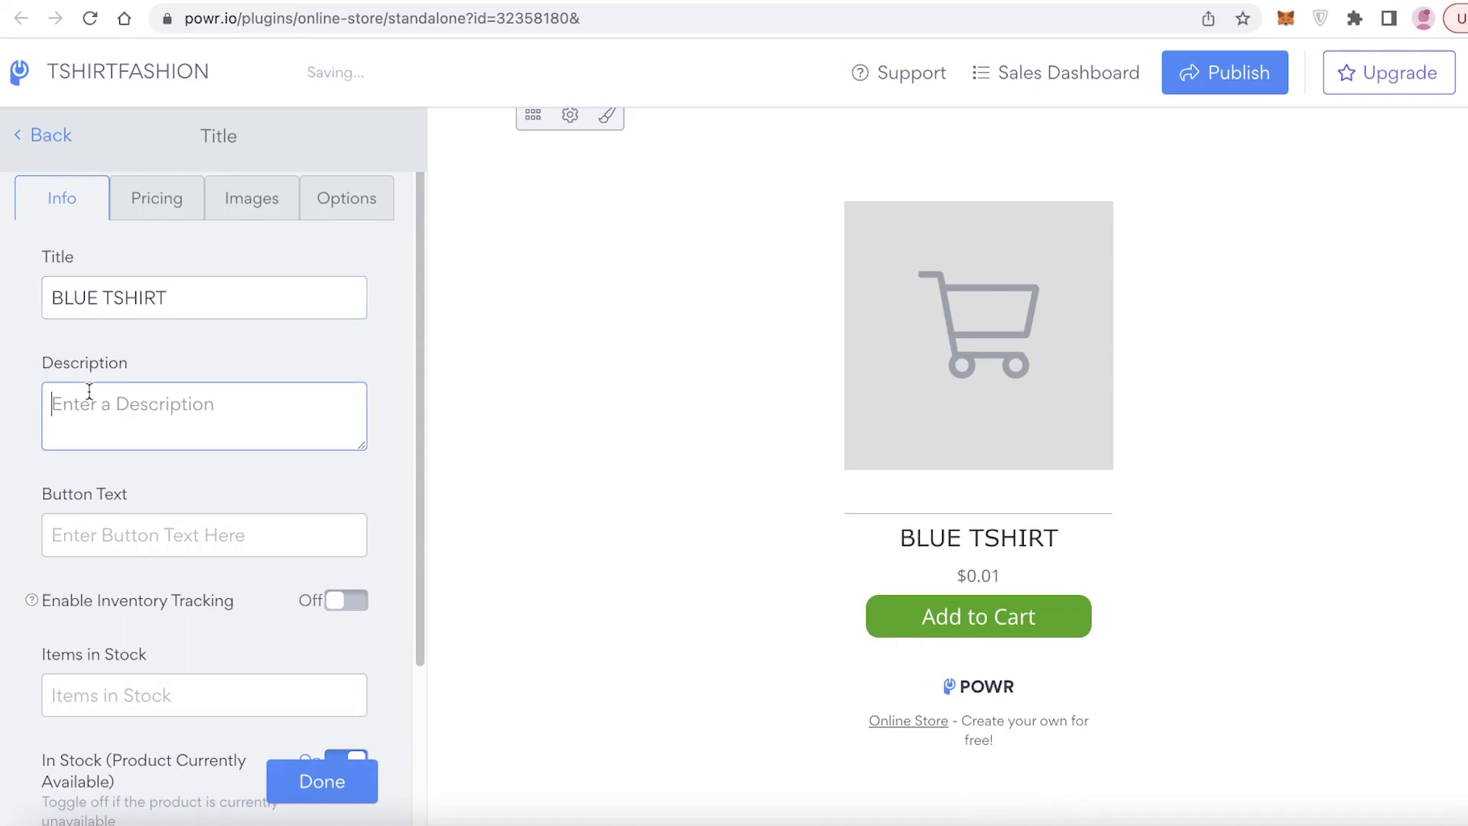
type("SOFT COTTON BLE")
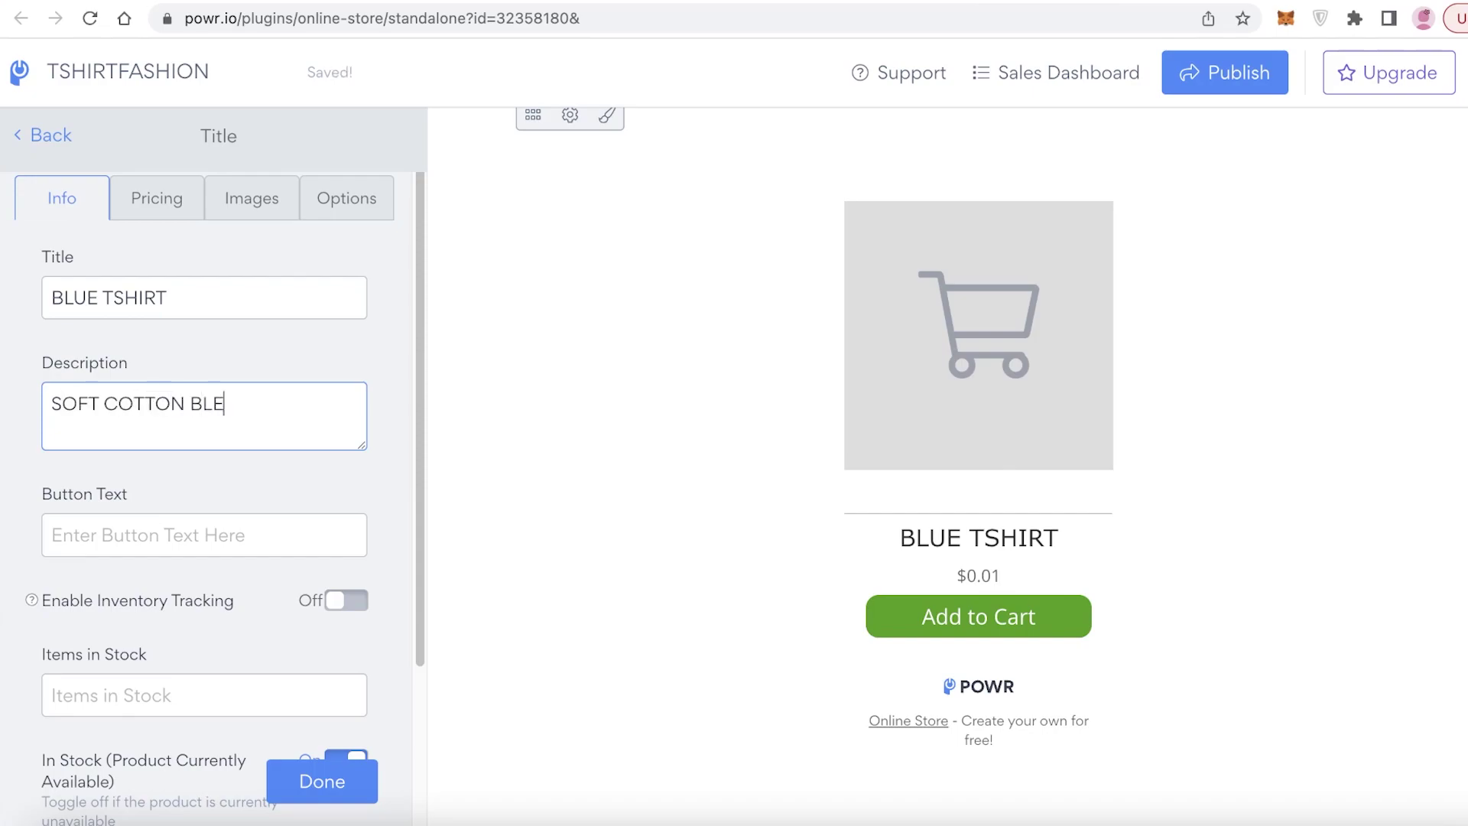
type("NDED TSHIRT")
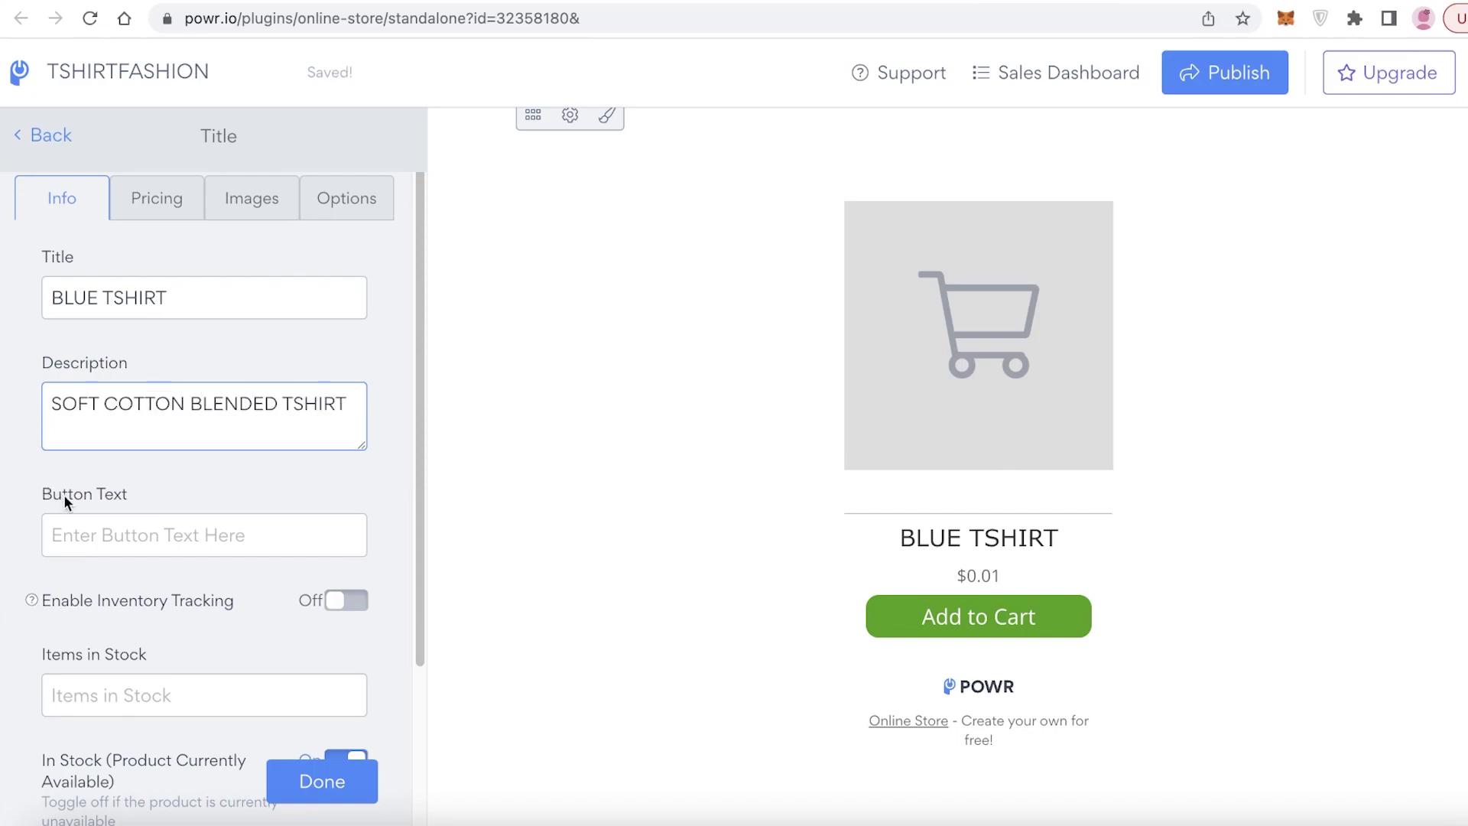
left_click(95, 514)
type("AD")
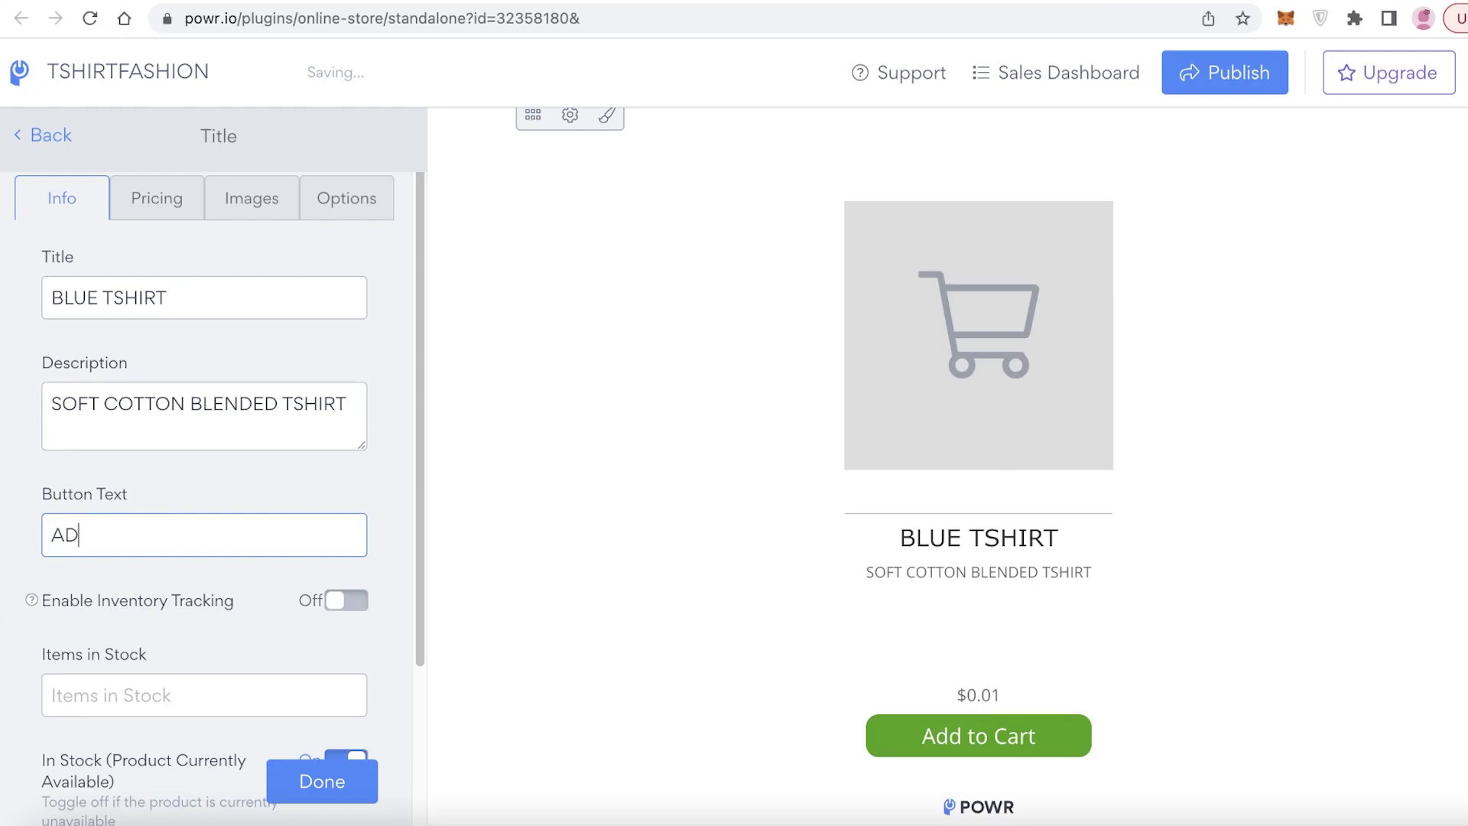
type("D TO CART")
Track inventory with 50 in stock and leave digital download off.
scroll(134, 529, "down", 2)
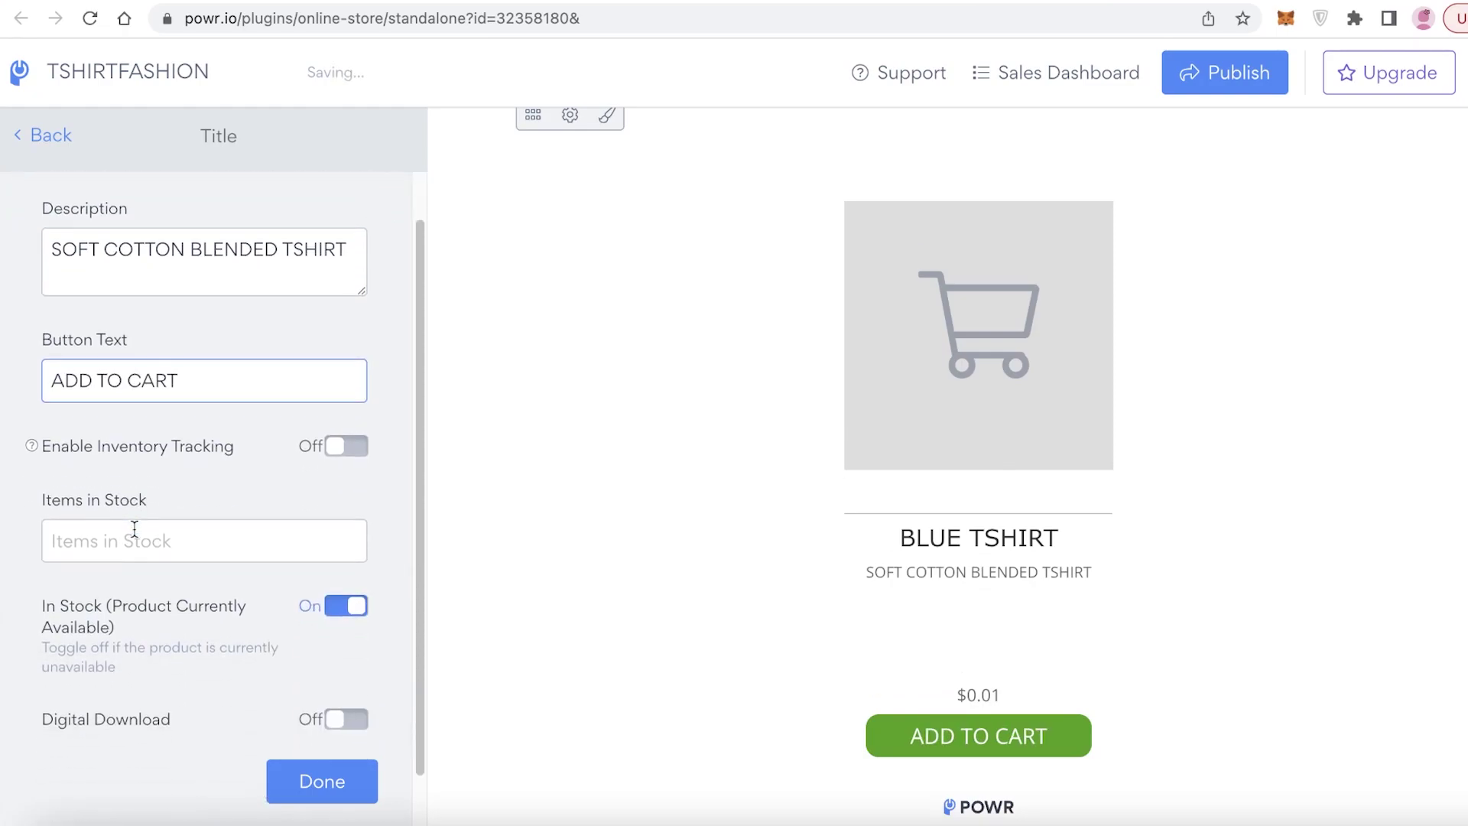
left_click(337, 448)
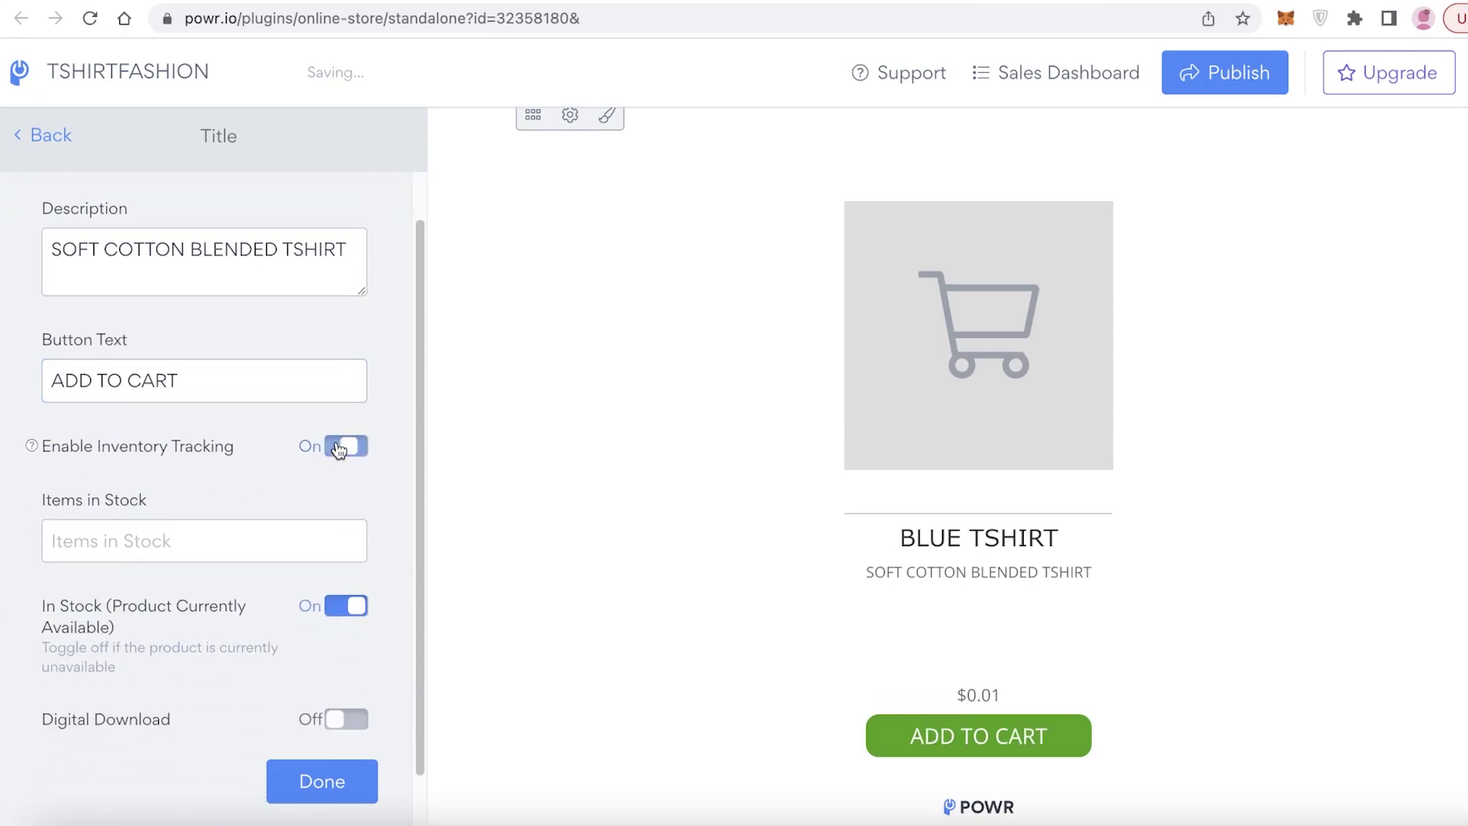
left_click(246, 521)
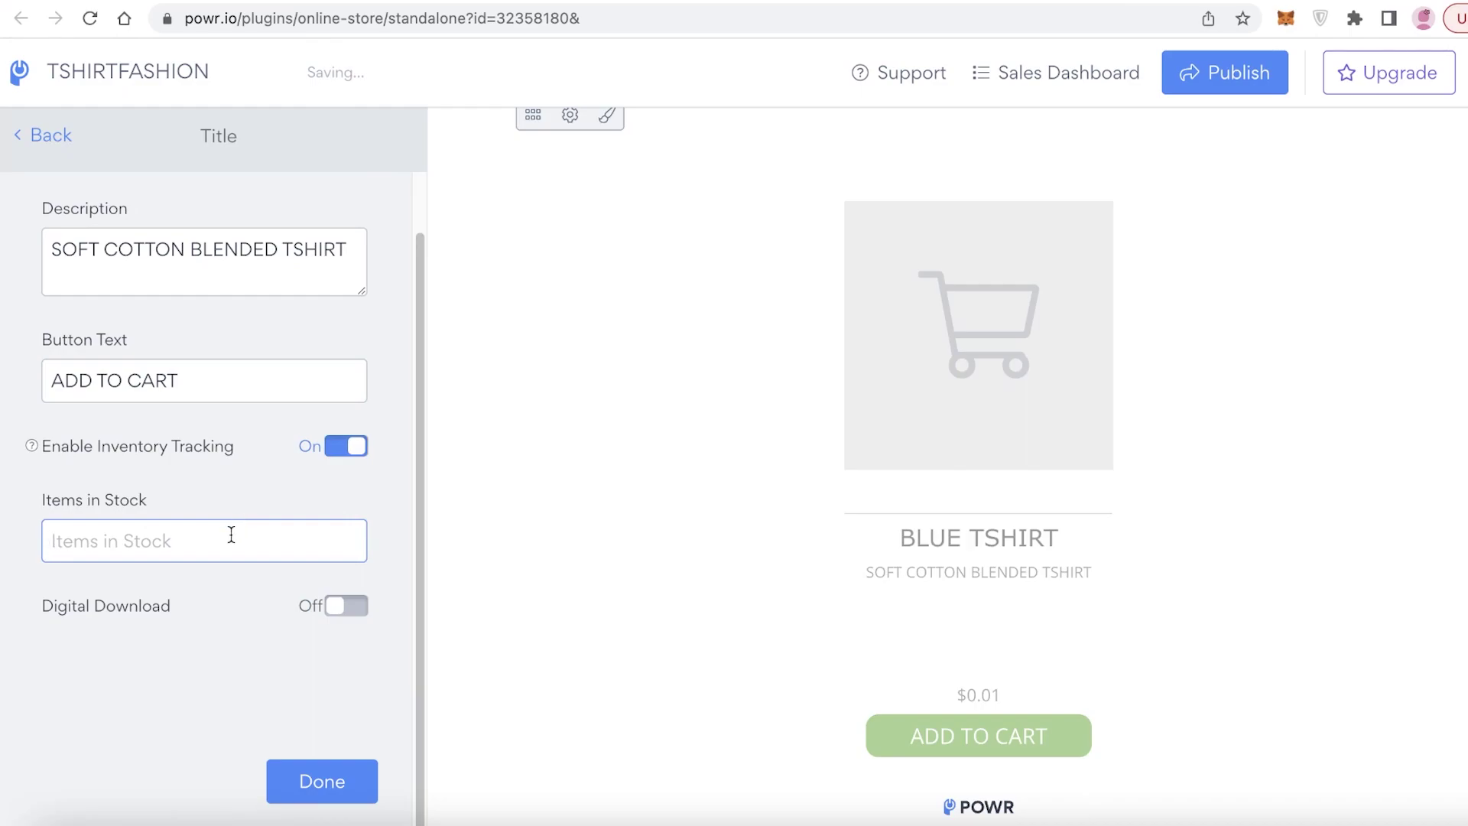
type("100")
key("BackSpace")
type("50")
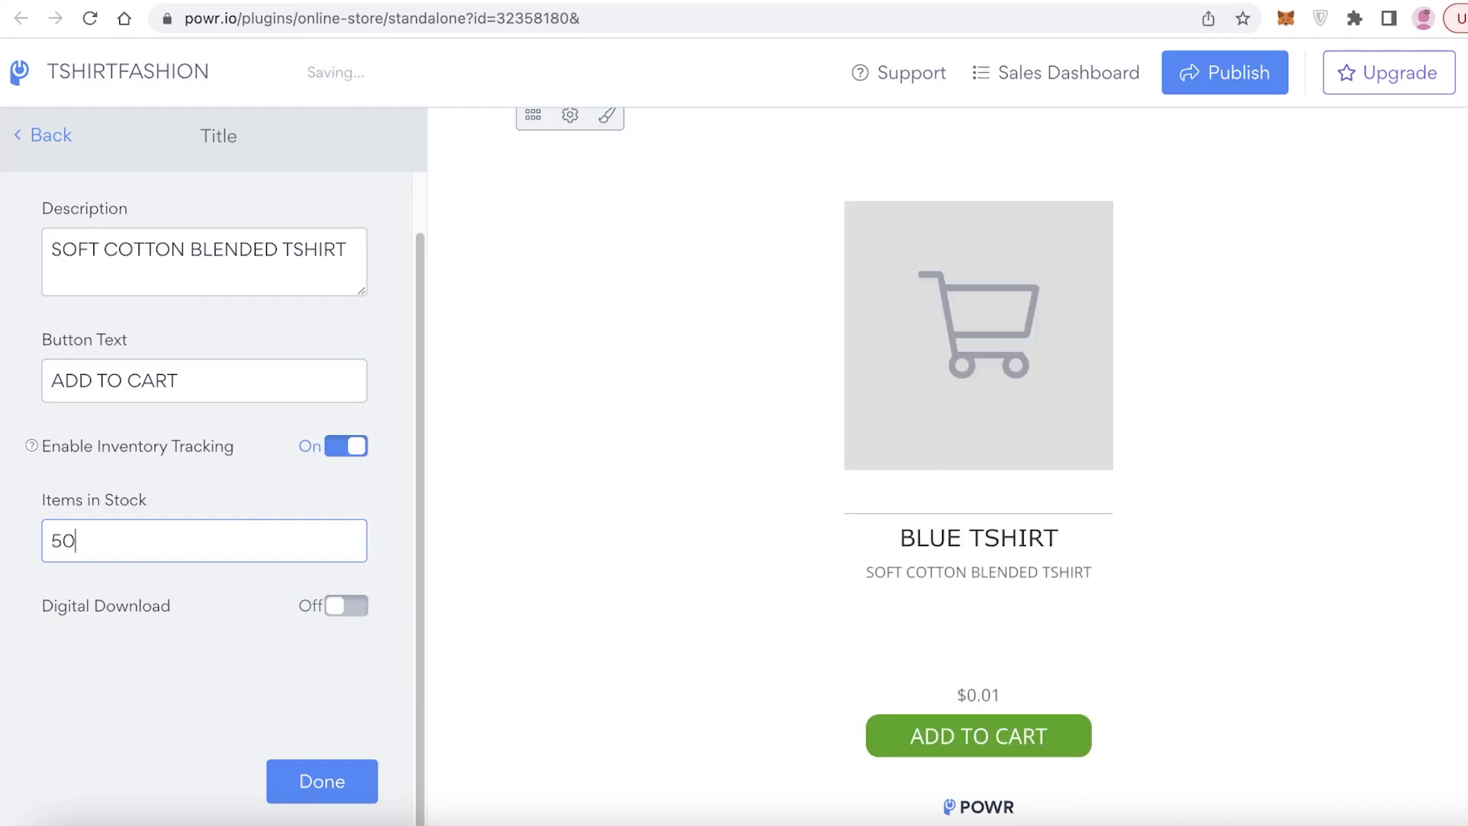
left_click(346, 606)
scroll(336, 528, "down", 4)
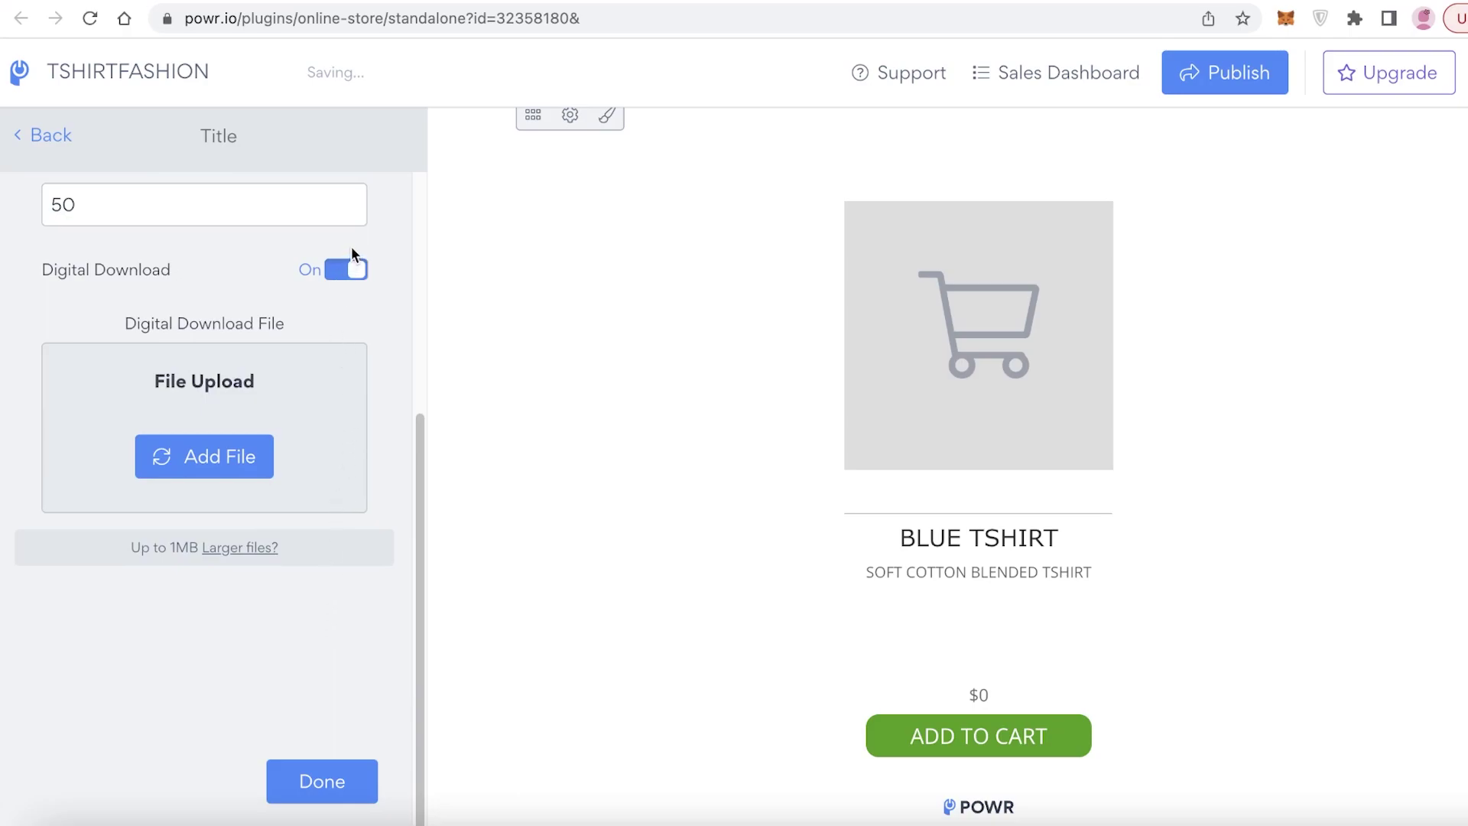
left_click(347, 267)
scroll(316, 280, "up", 6)
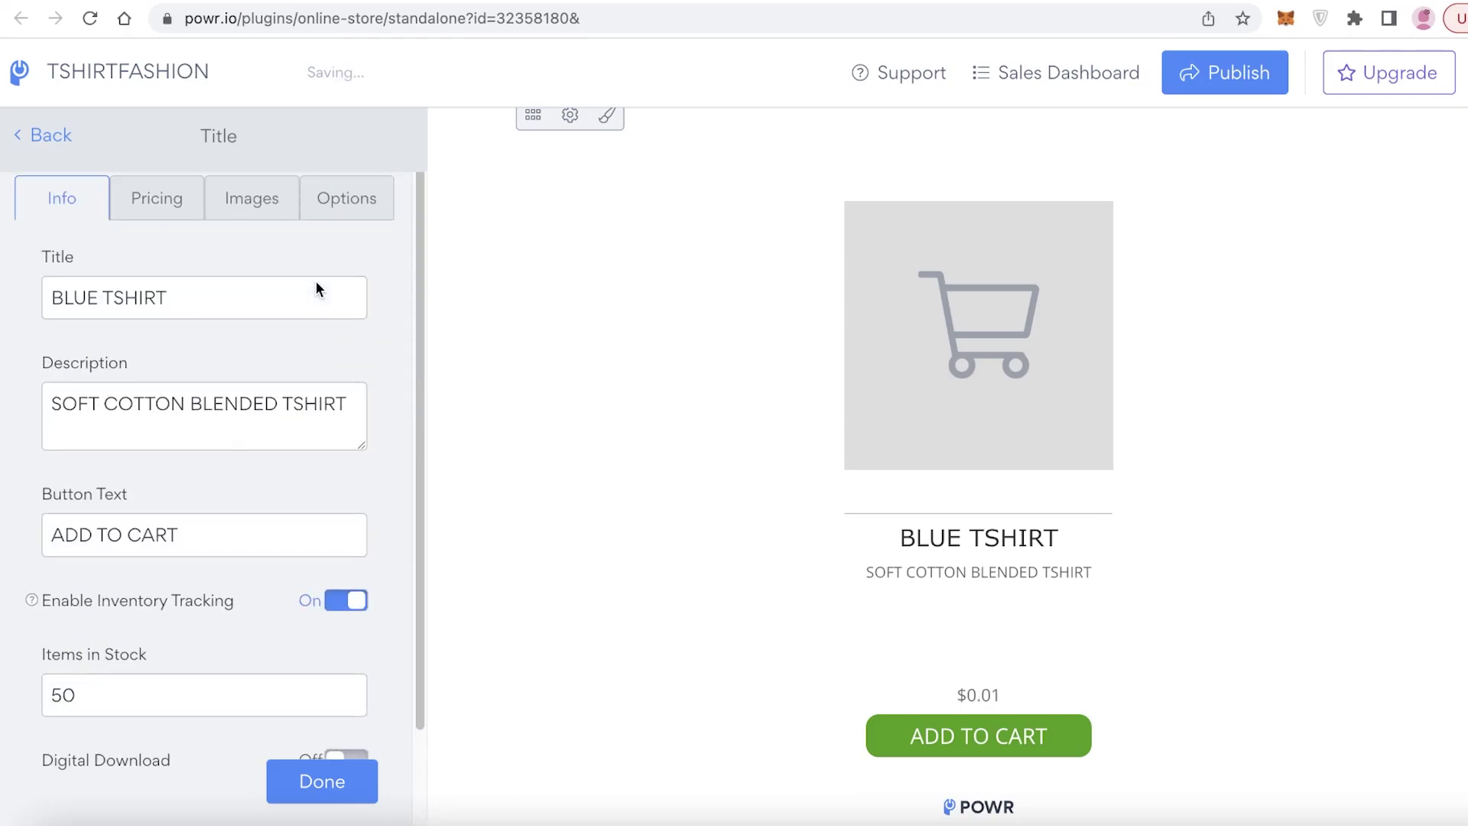
Enter 20.00 as the BLUE TSHIRT's price and 10.00 as its shipping price.
left_click(149, 201)
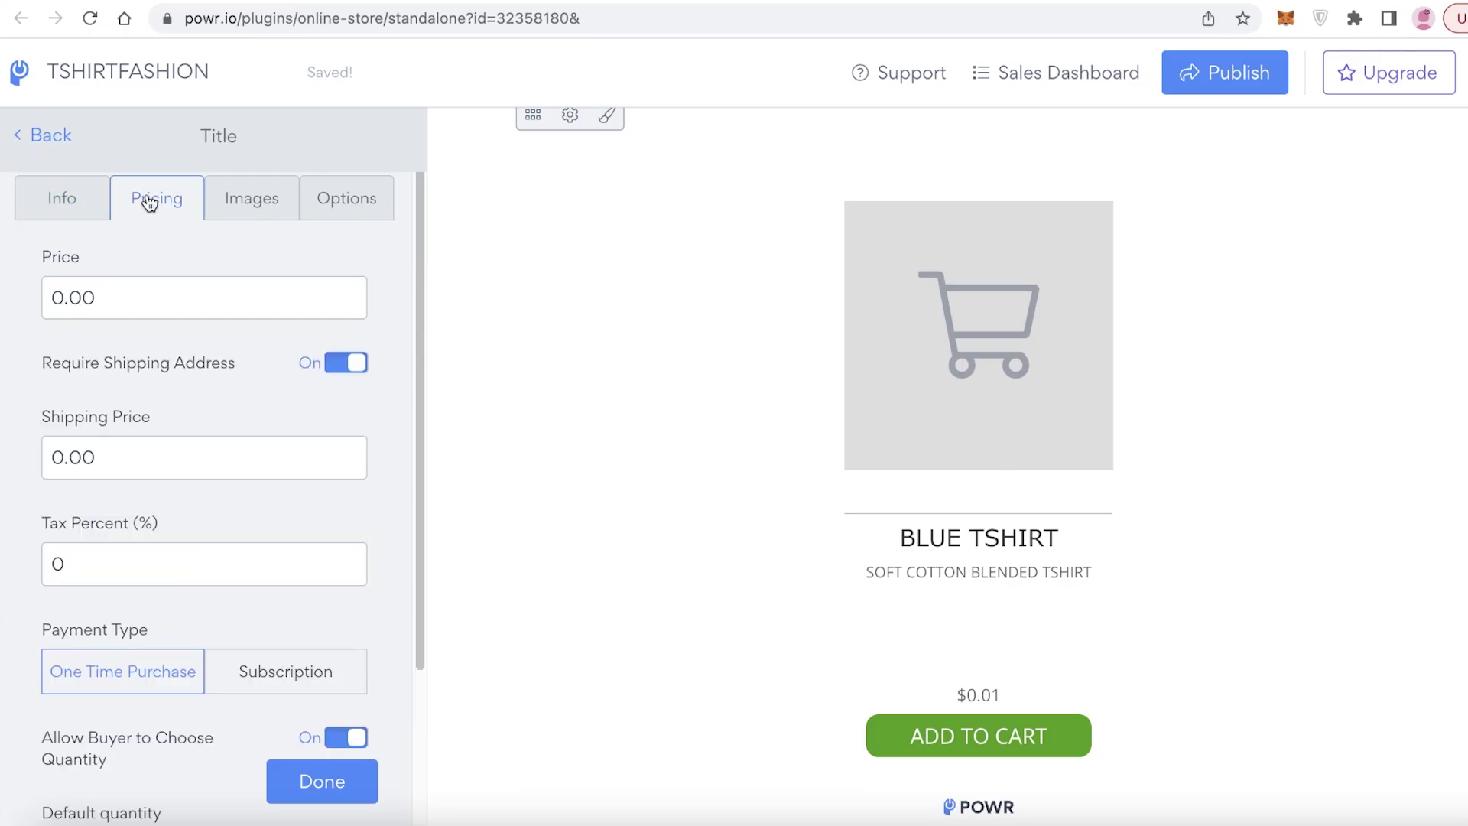
left_click(127, 290)
type("0.12")
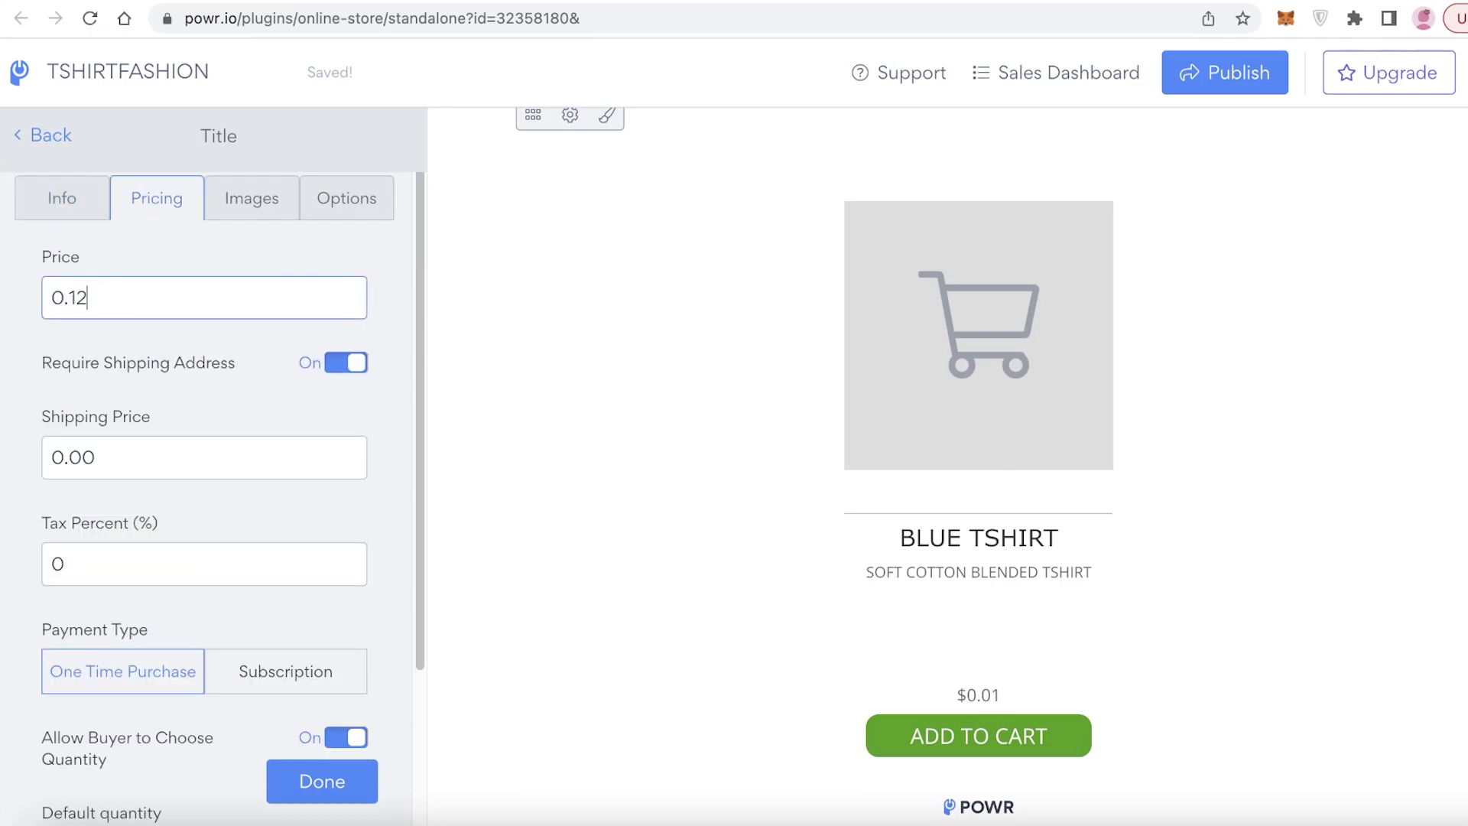
type("2000")
left_click(103, 467)
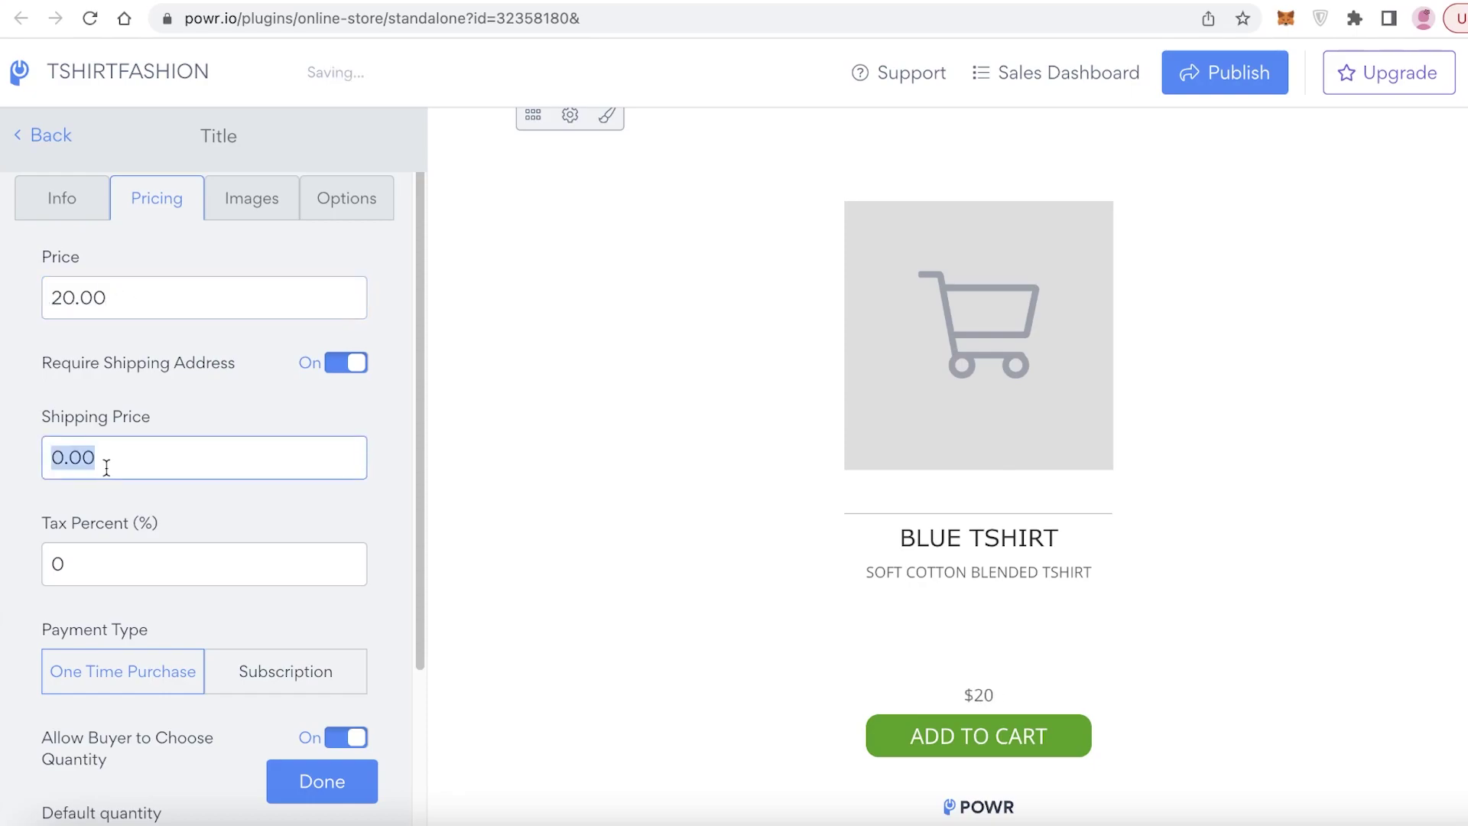
type("1000")
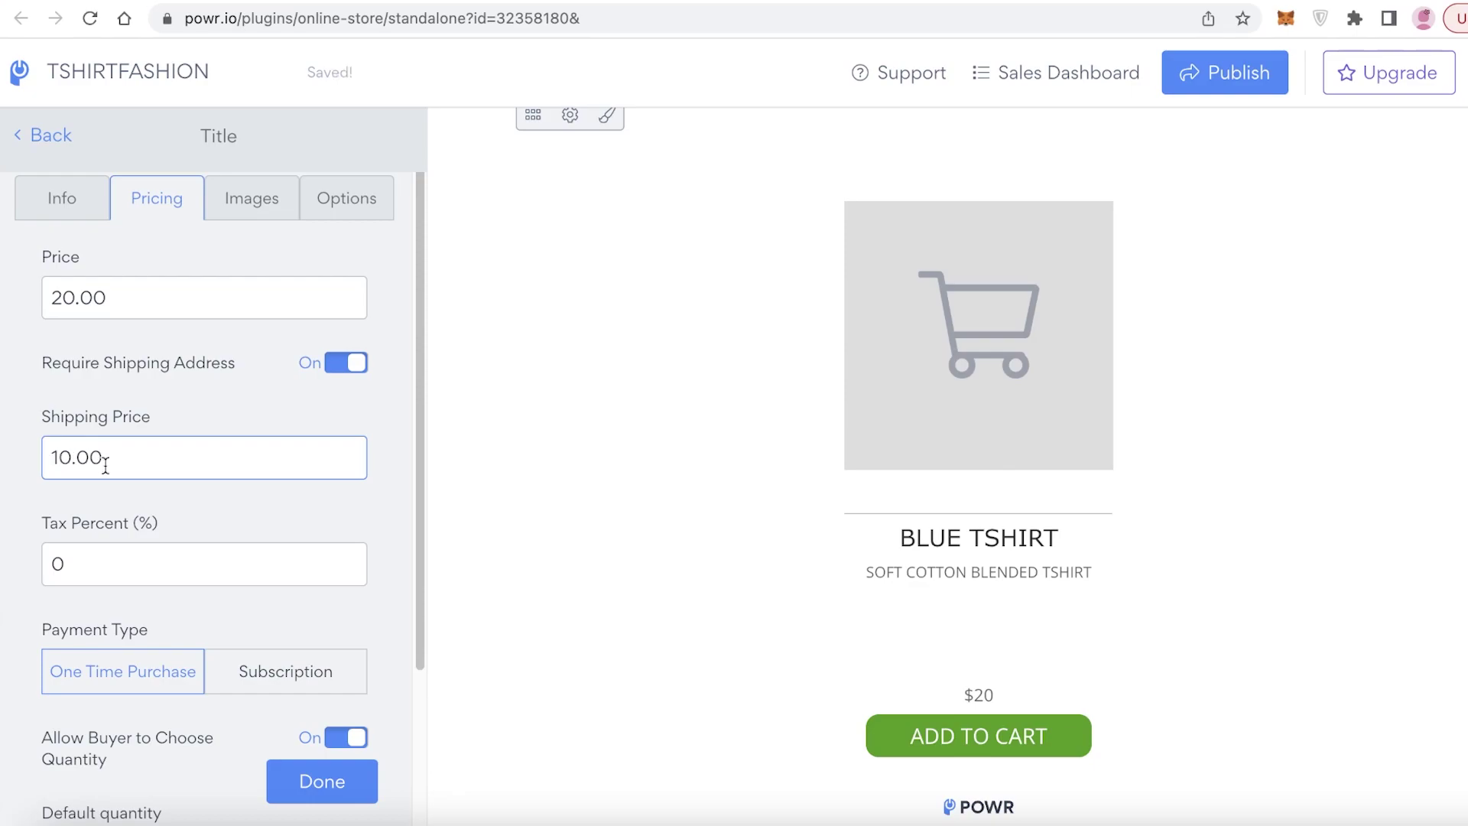
scroll(96, 583, "down", 4)
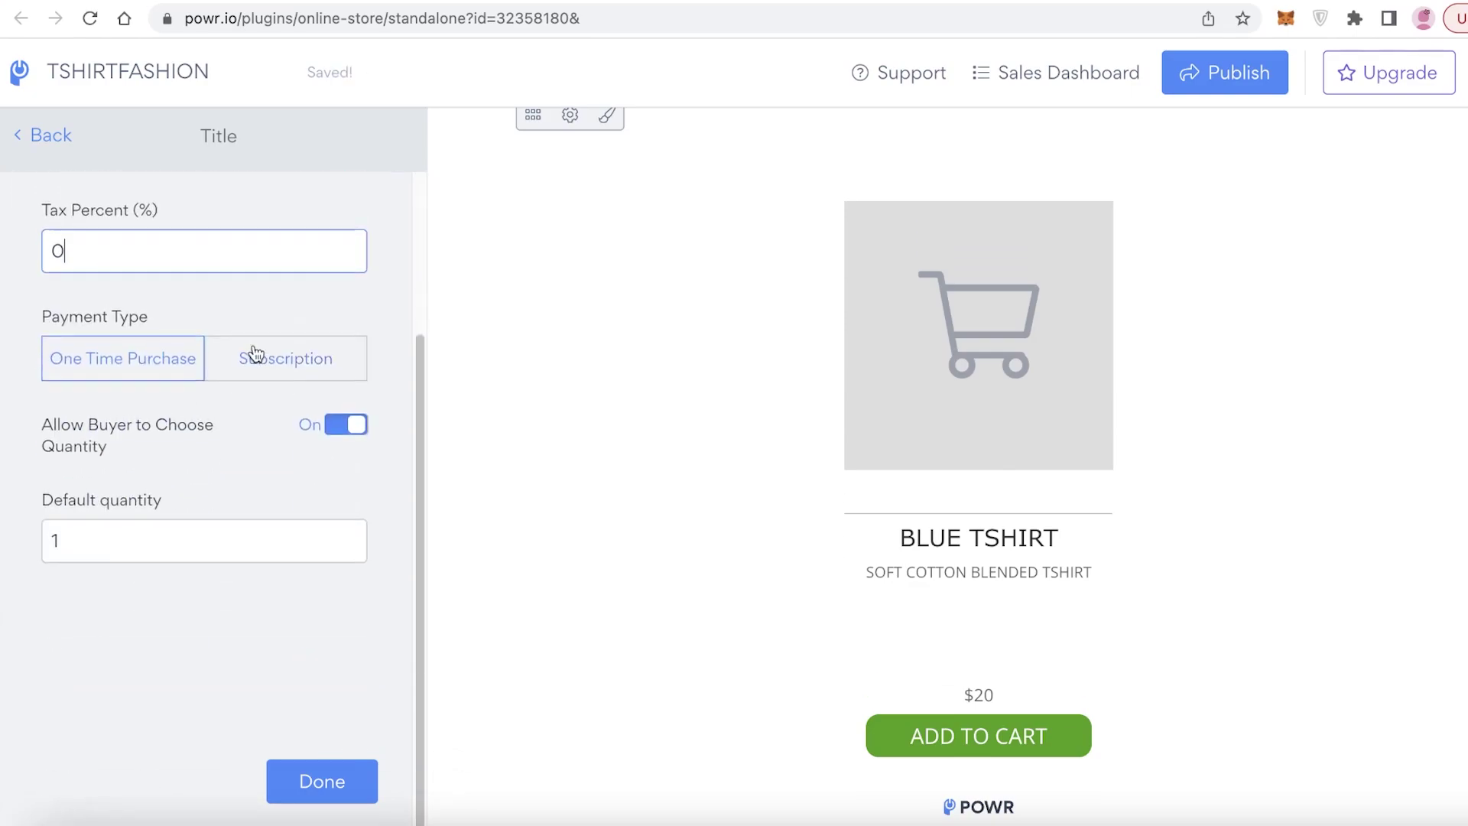
scroll(195, 447, "up", 4)
scroll(180, 458, "down", 4)
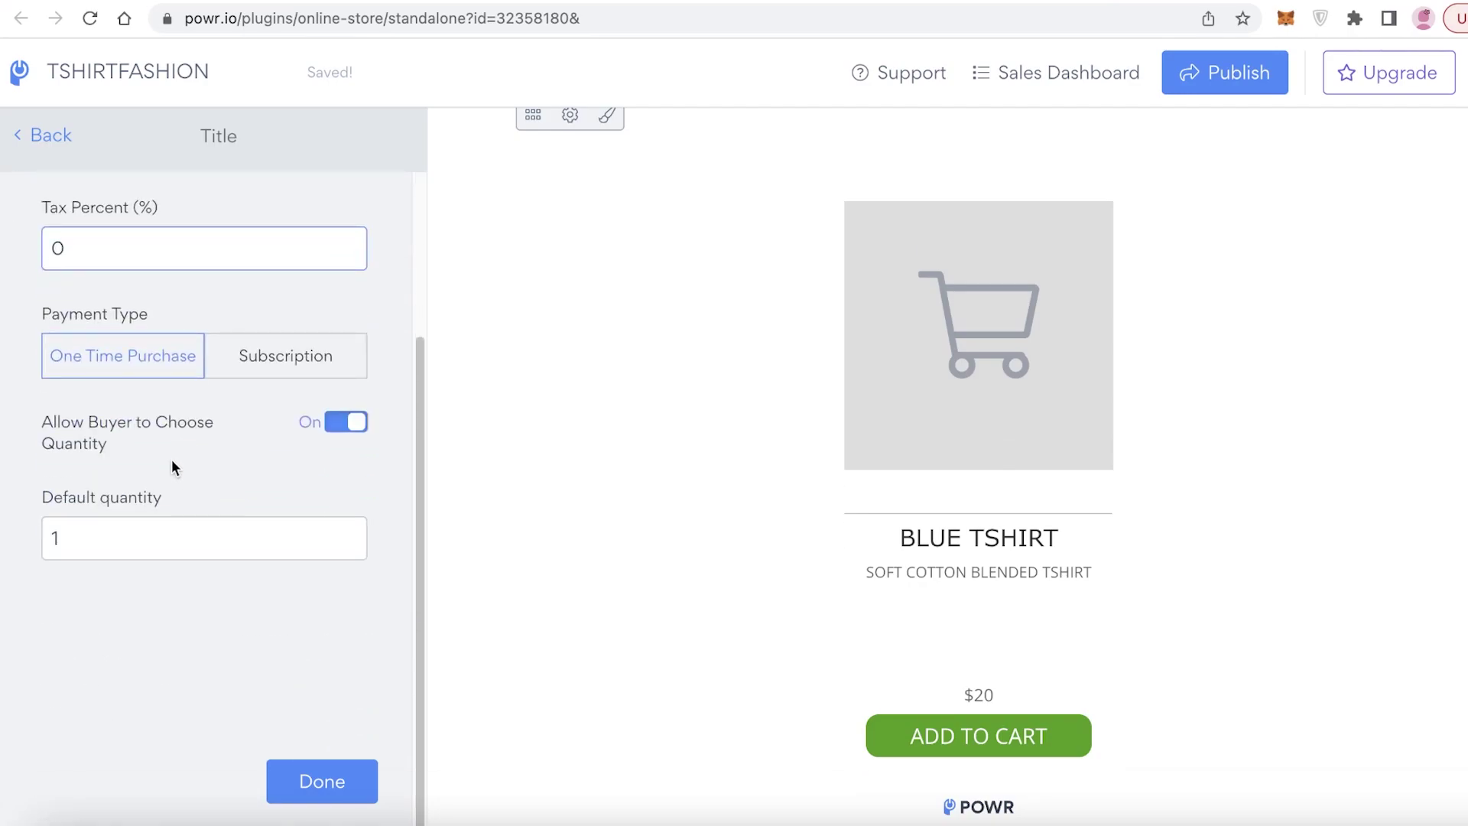
scroll(171, 459, "up", 4)
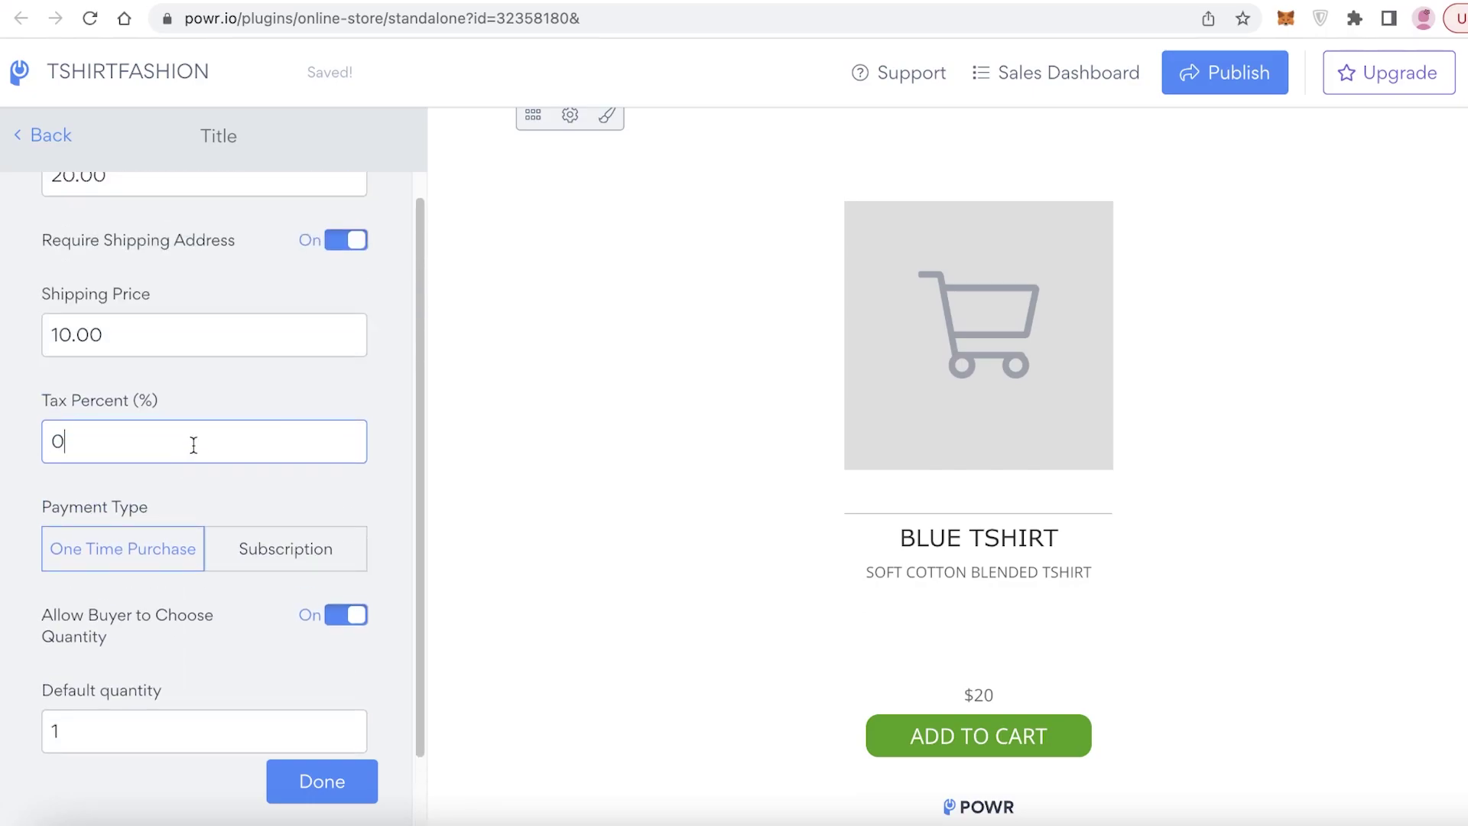
Add an image to the product using a street photo from a TSHIRT stock-image search.
left_click(247, 209)
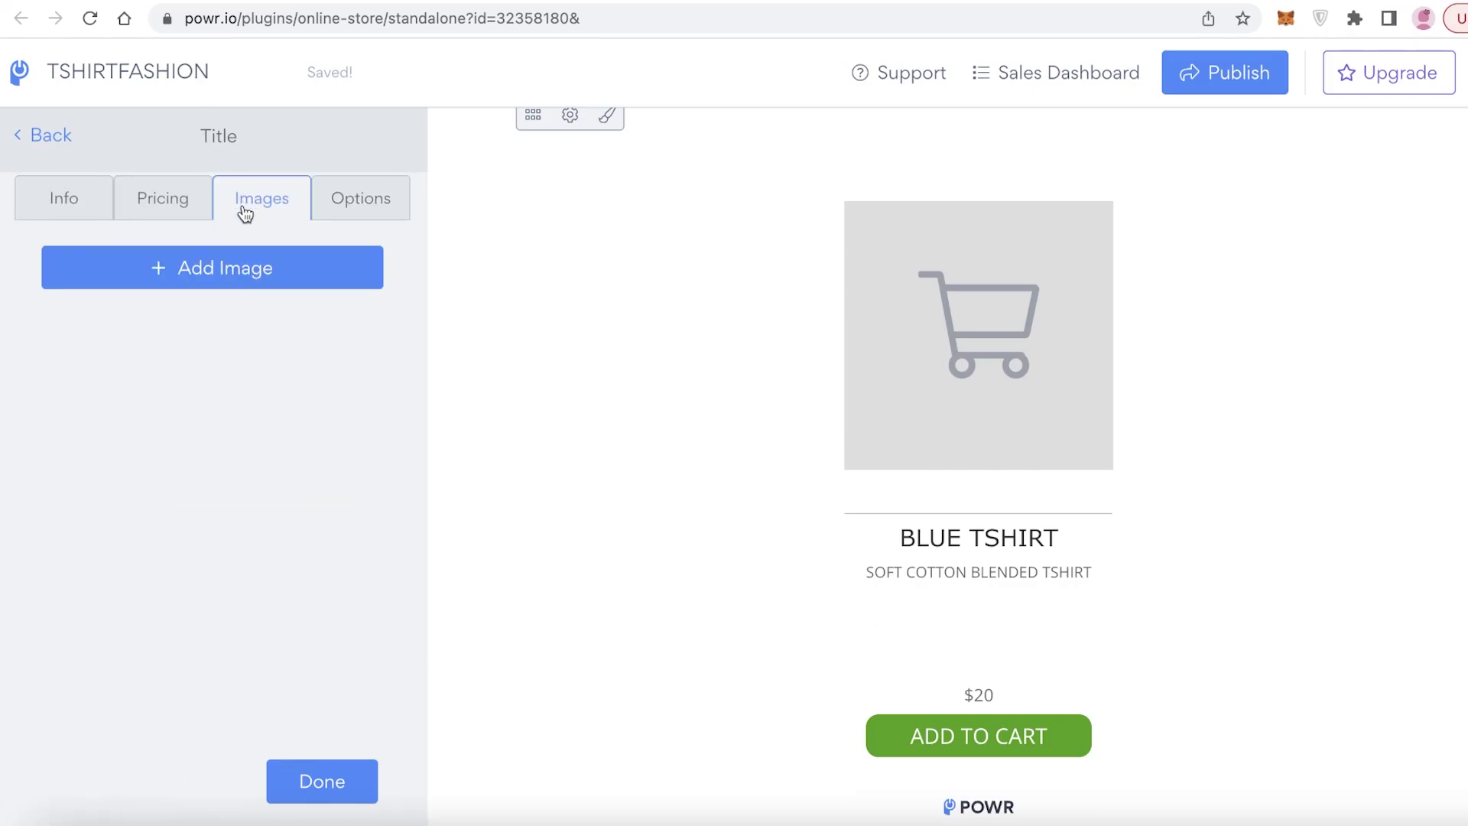
left_click(227, 276)
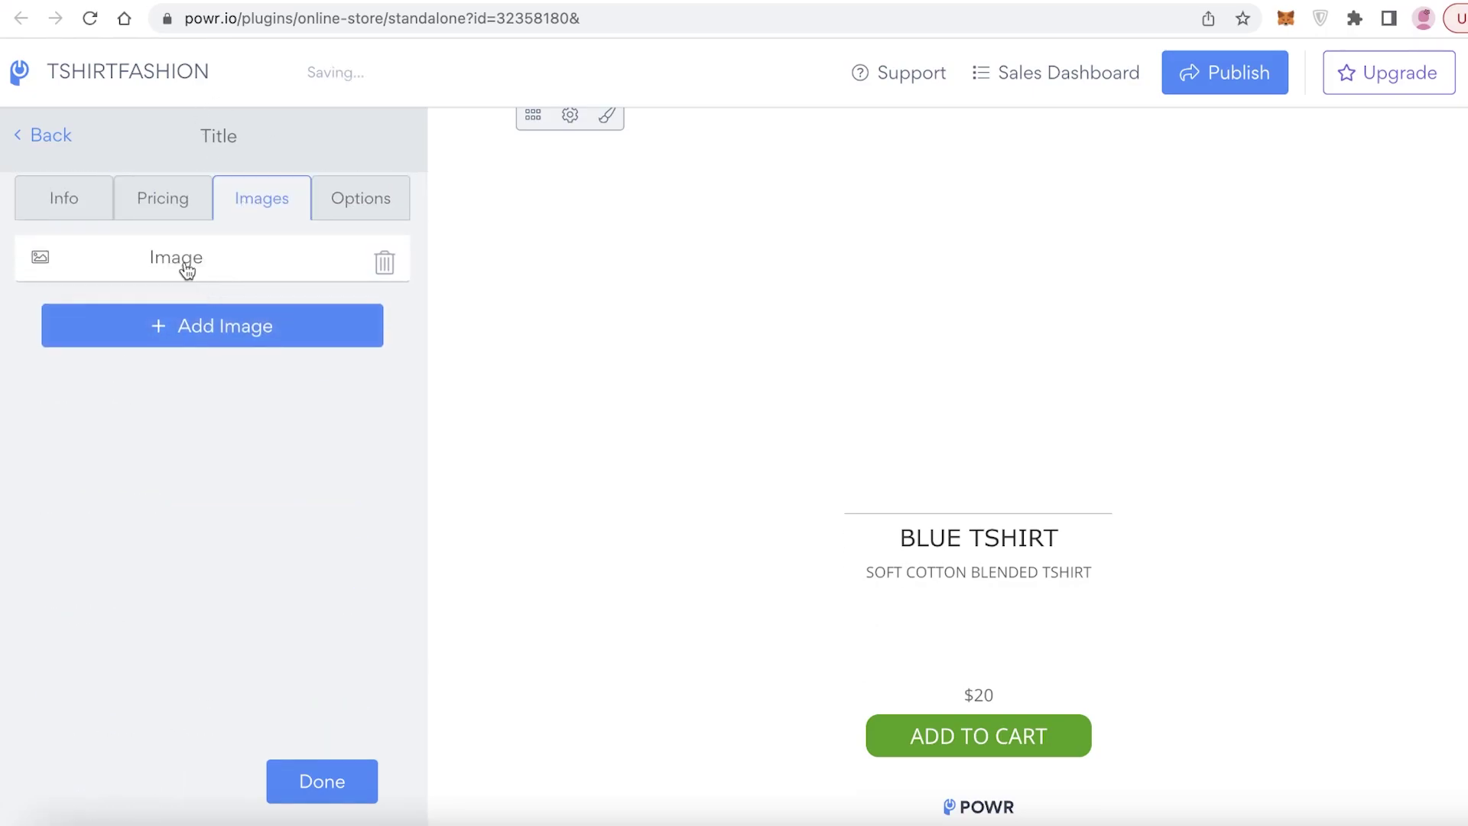
left_click(85, 259)
left_click(871, 248)
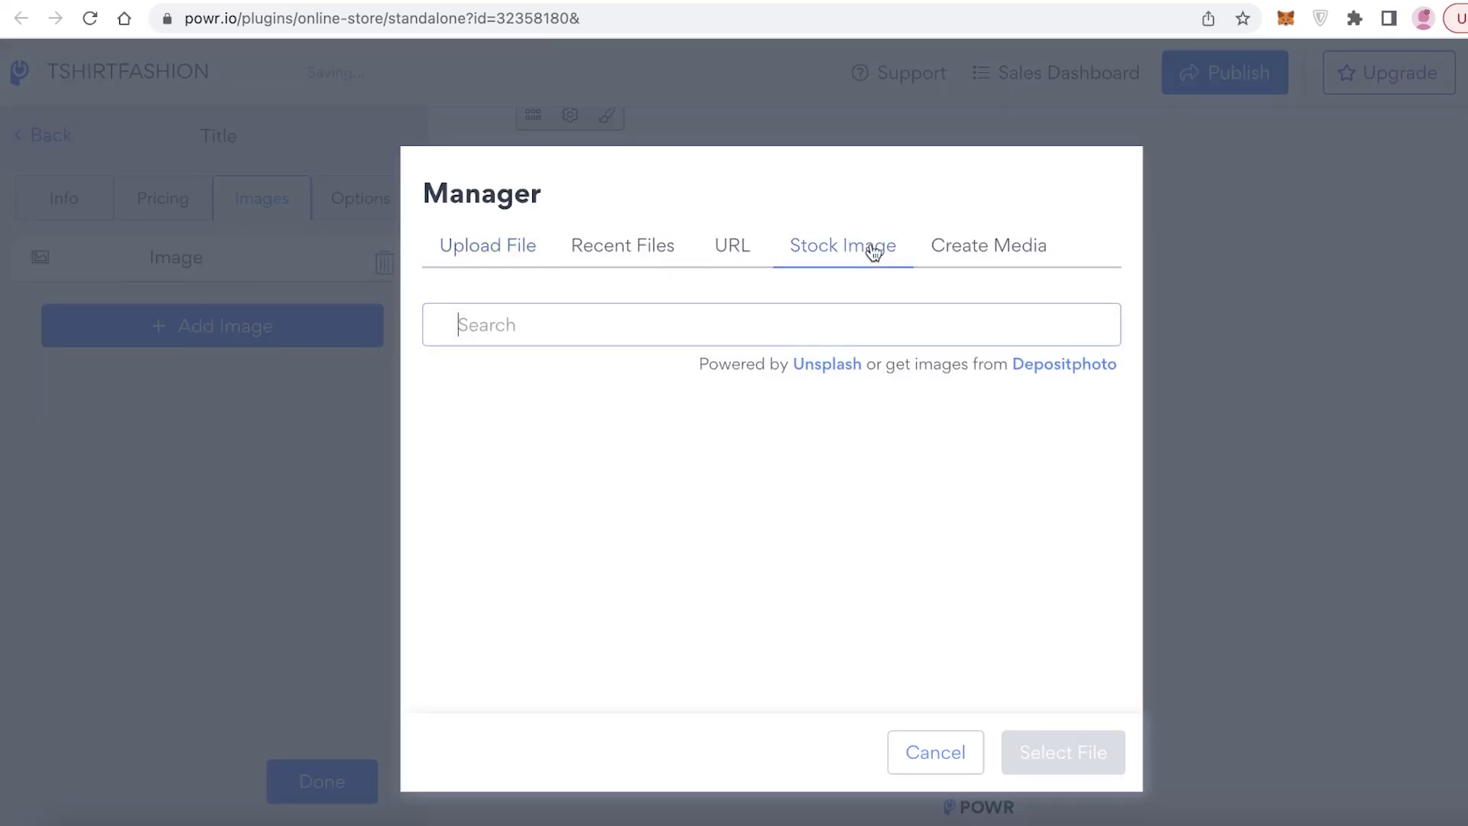
left_click(773, 315)
type("B")
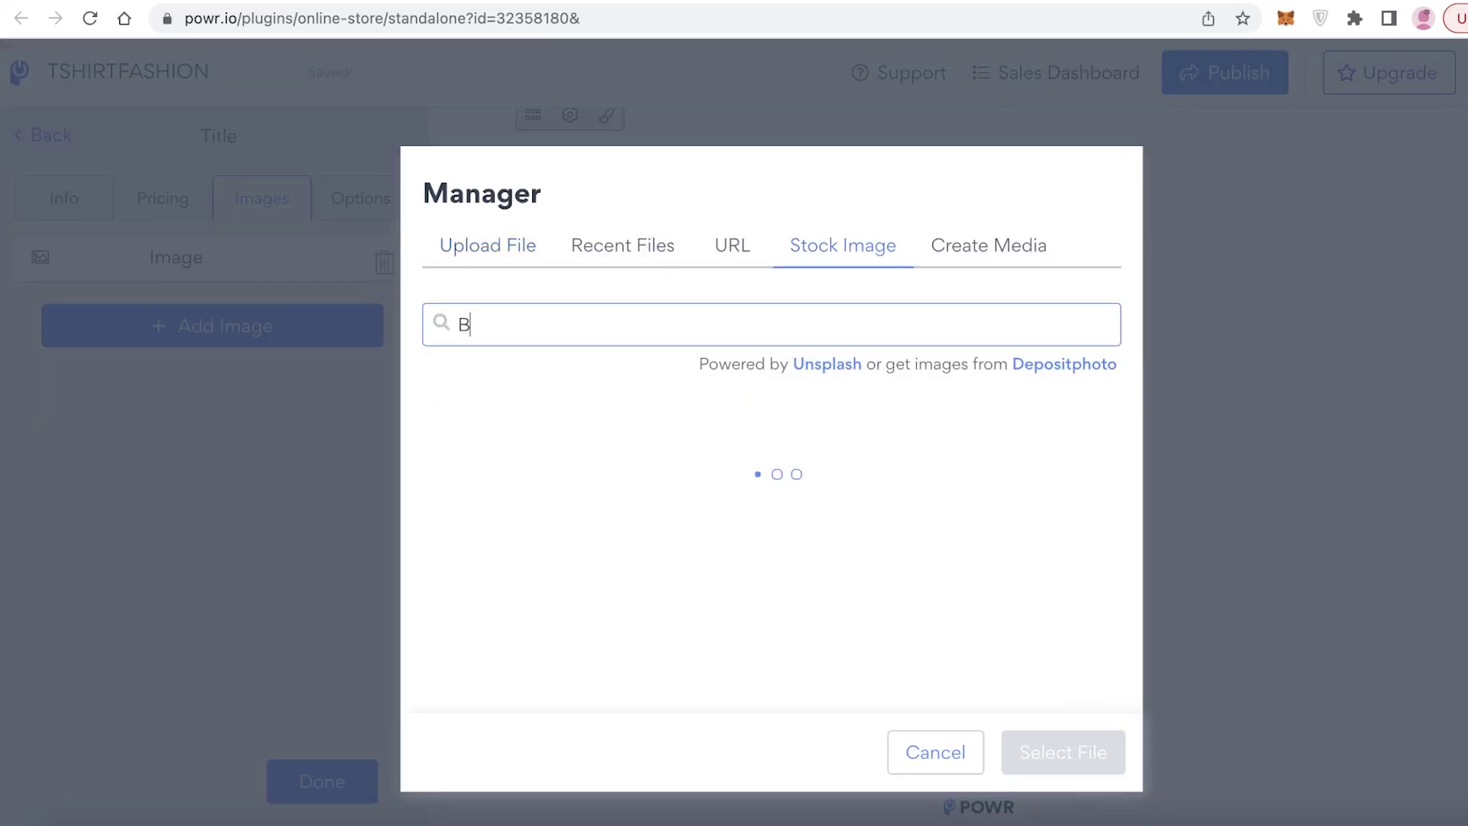
type("LUE TSHIRT")
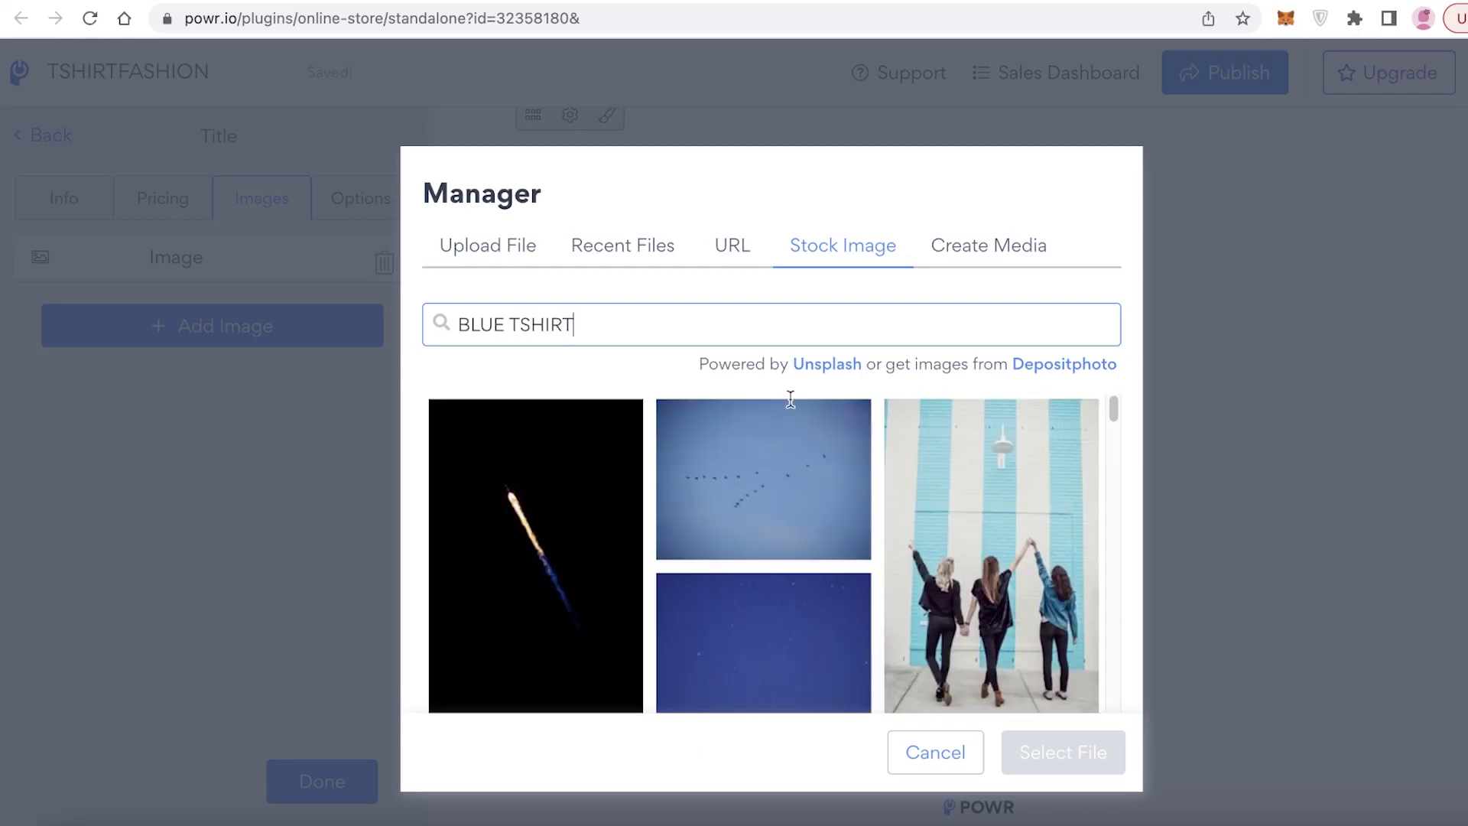
double_click(519, 329)
double_click(472, 329)
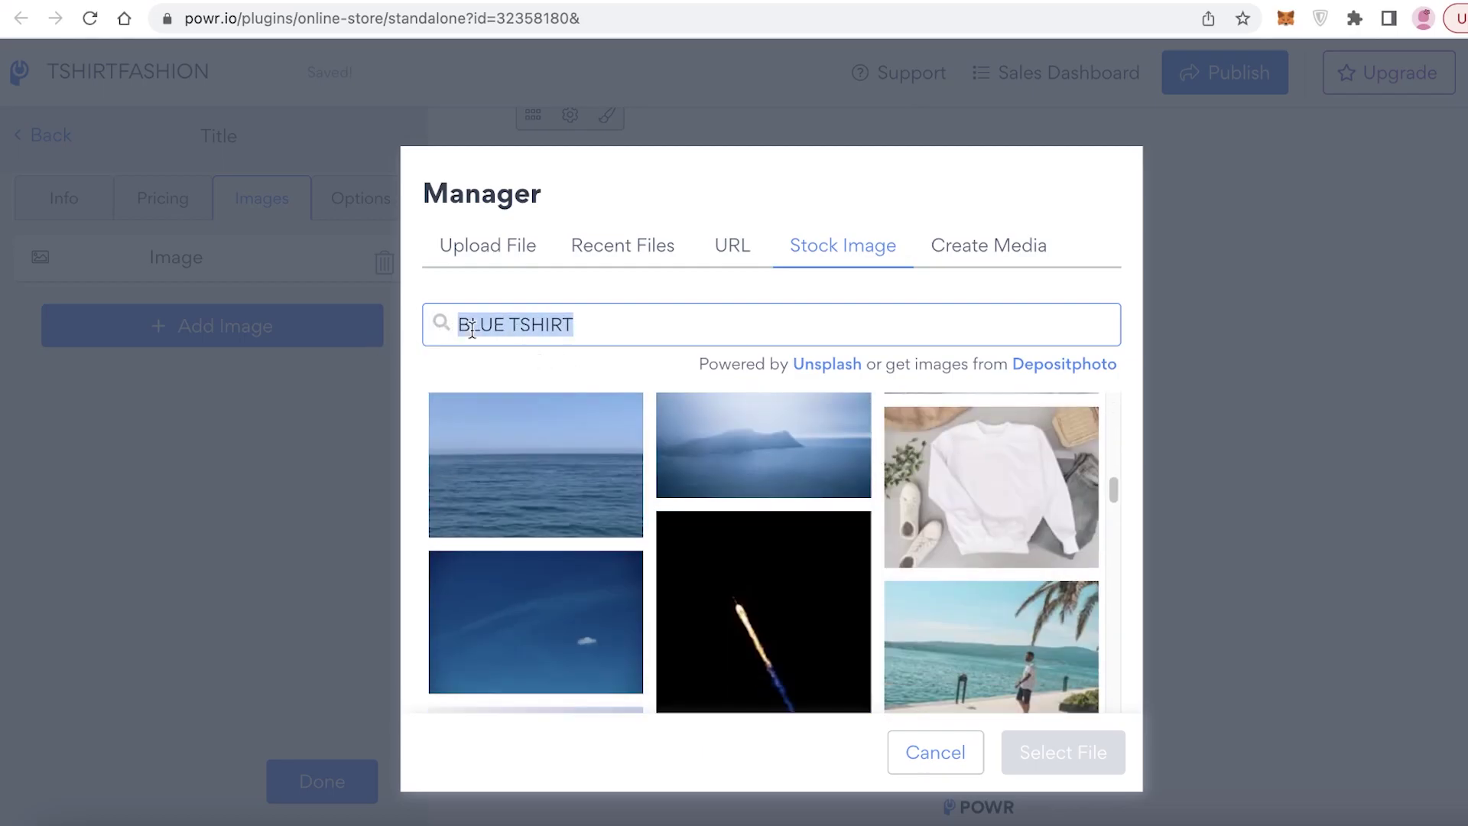
left_click(507, 329)
key("BackSpace")
key("BackSpace")
key("BackSpace")
key("BackSpace")
key("BackSpace")
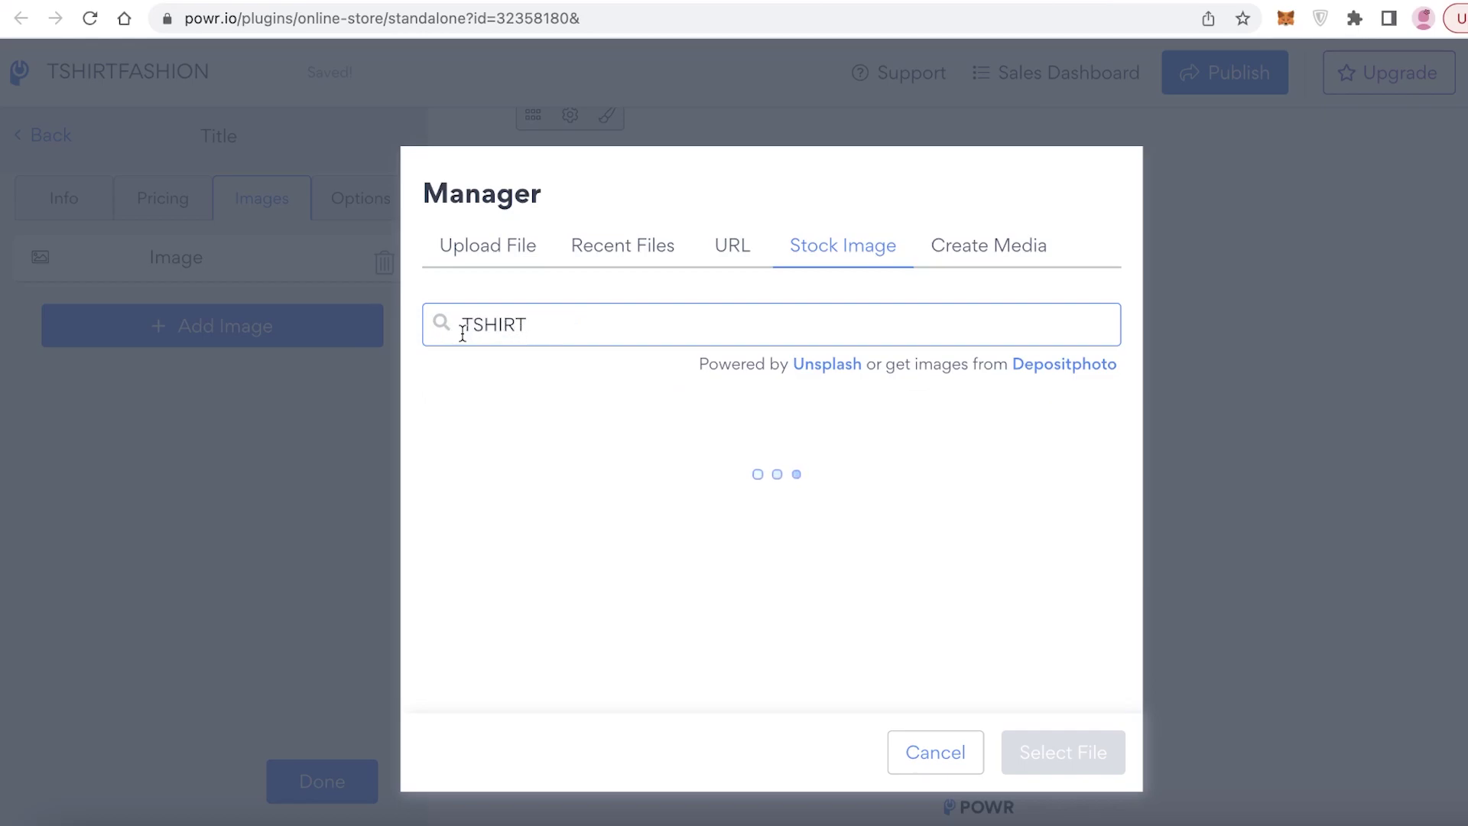
double_click(697, 474)
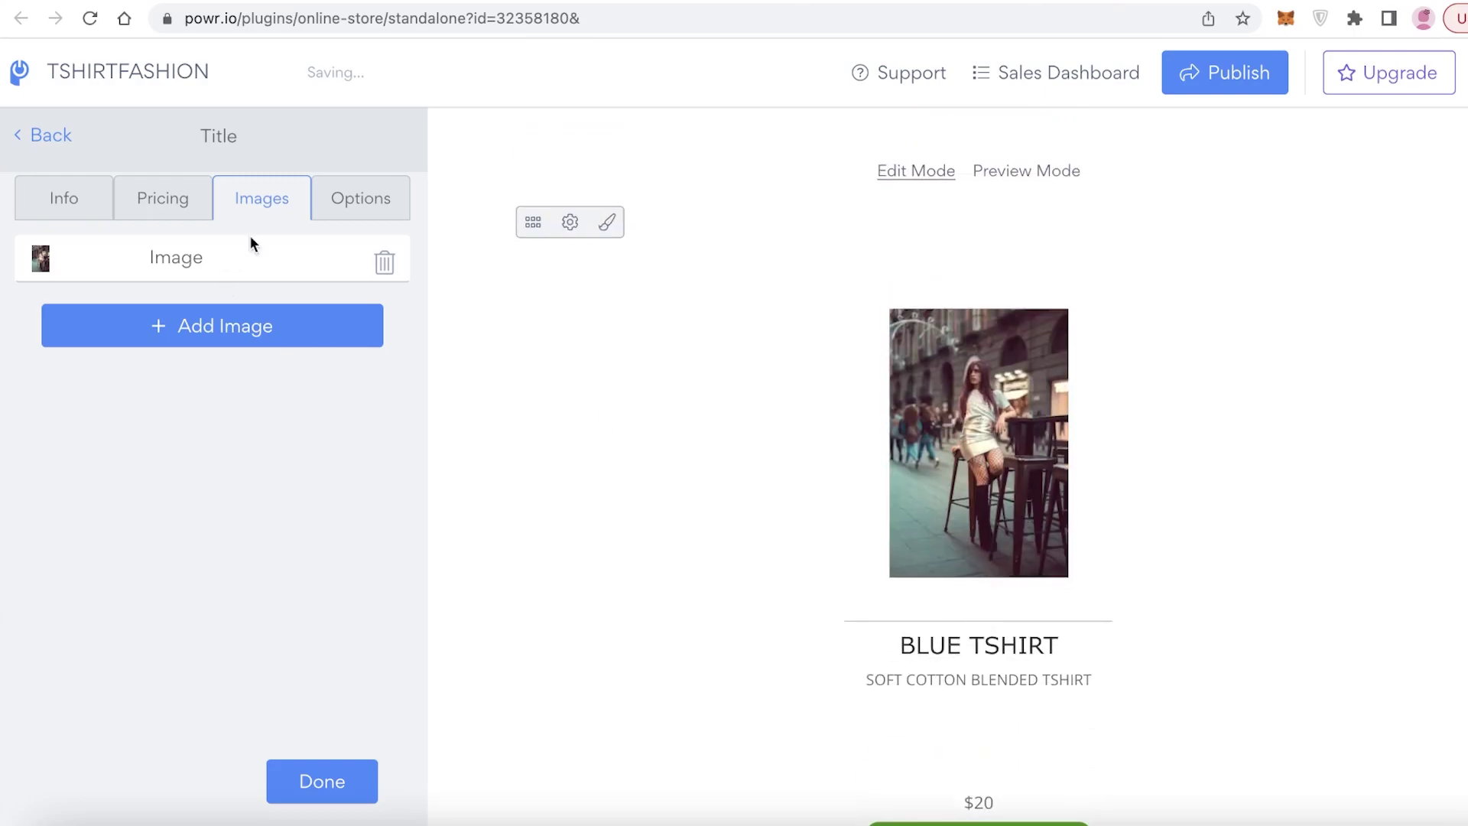
left_click(354, 210)
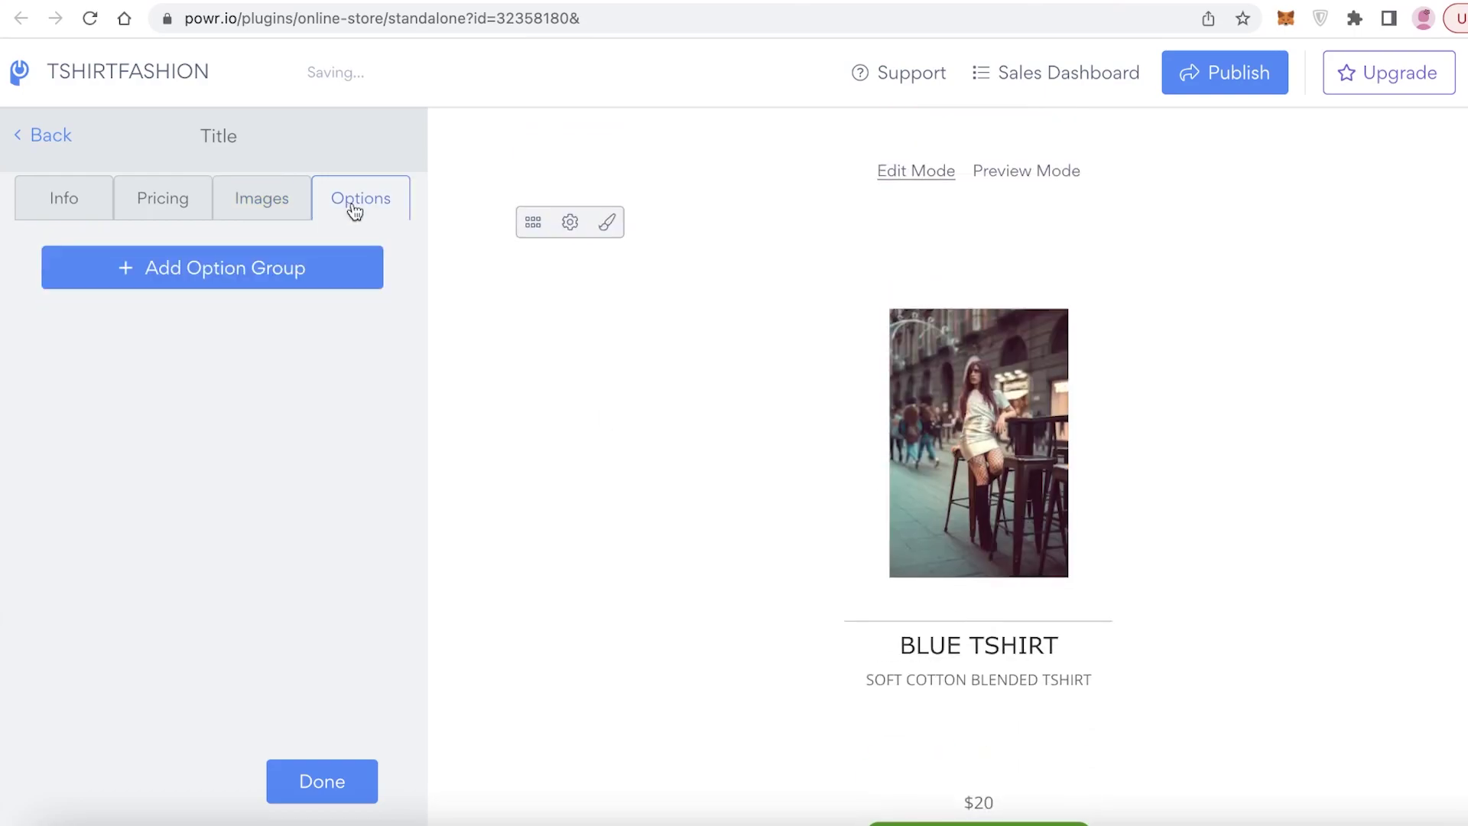
Create a SIZE option group with SMALL as its first choice.
left_click(298, 260)
left_click(111, 356)
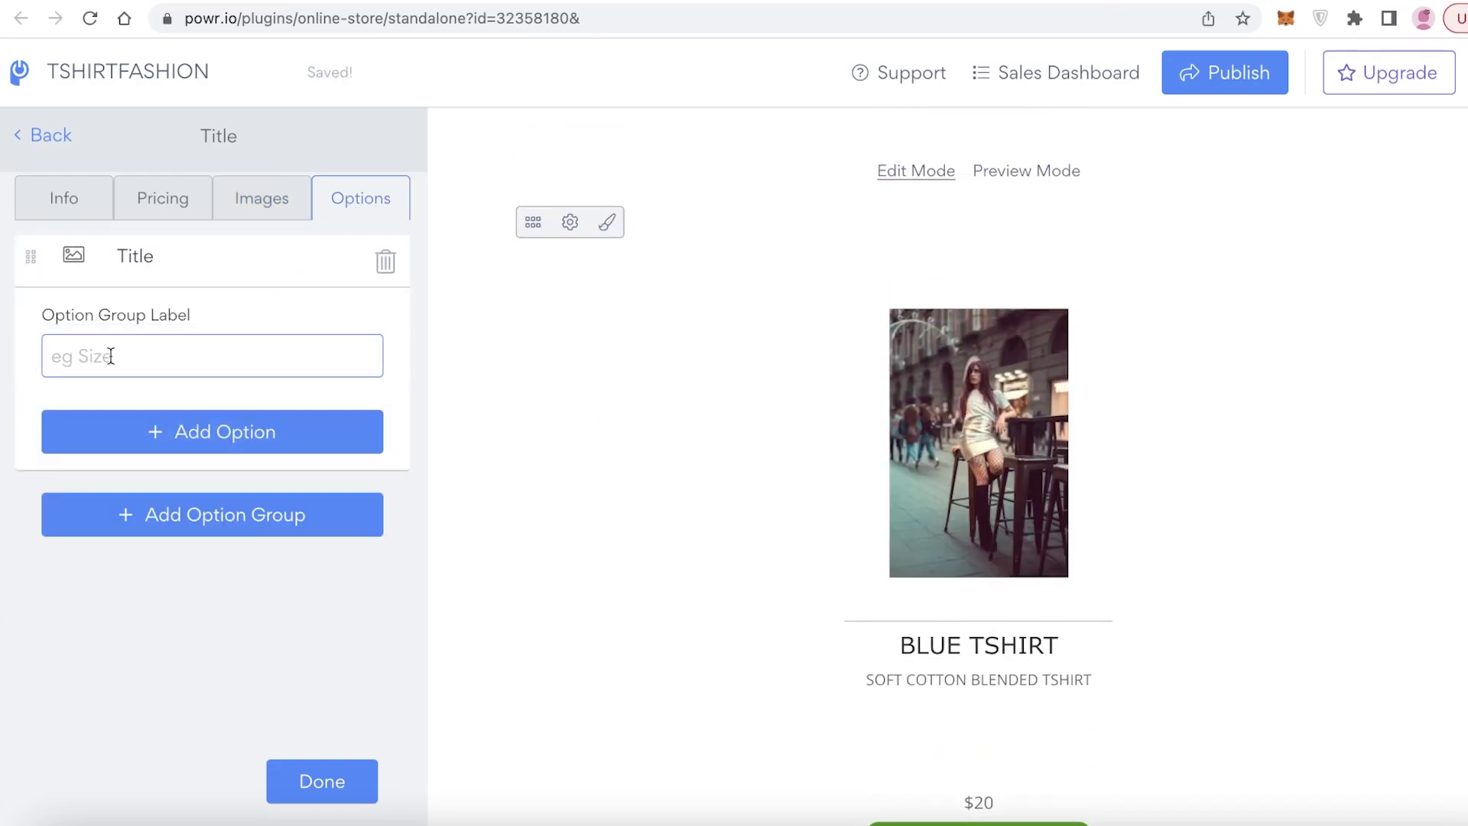
type("SIZE")
left_click(157, 432)
left_click(104, 473)
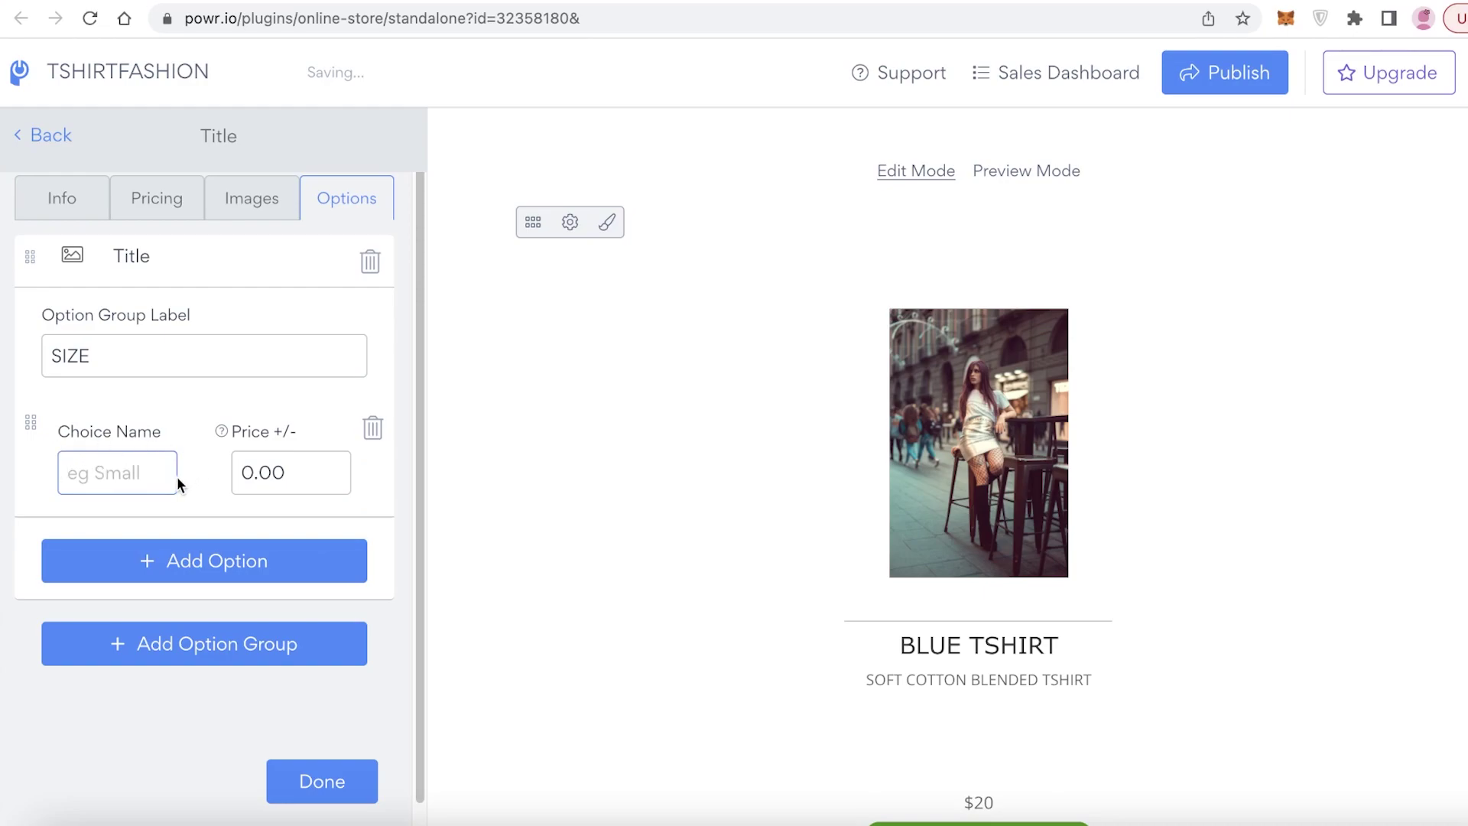
type("SMALL")
Add MEDIUM and LARGE as further SIZE choices and finish editing the options.
left_click(151, 505)
left_click(119, 537)
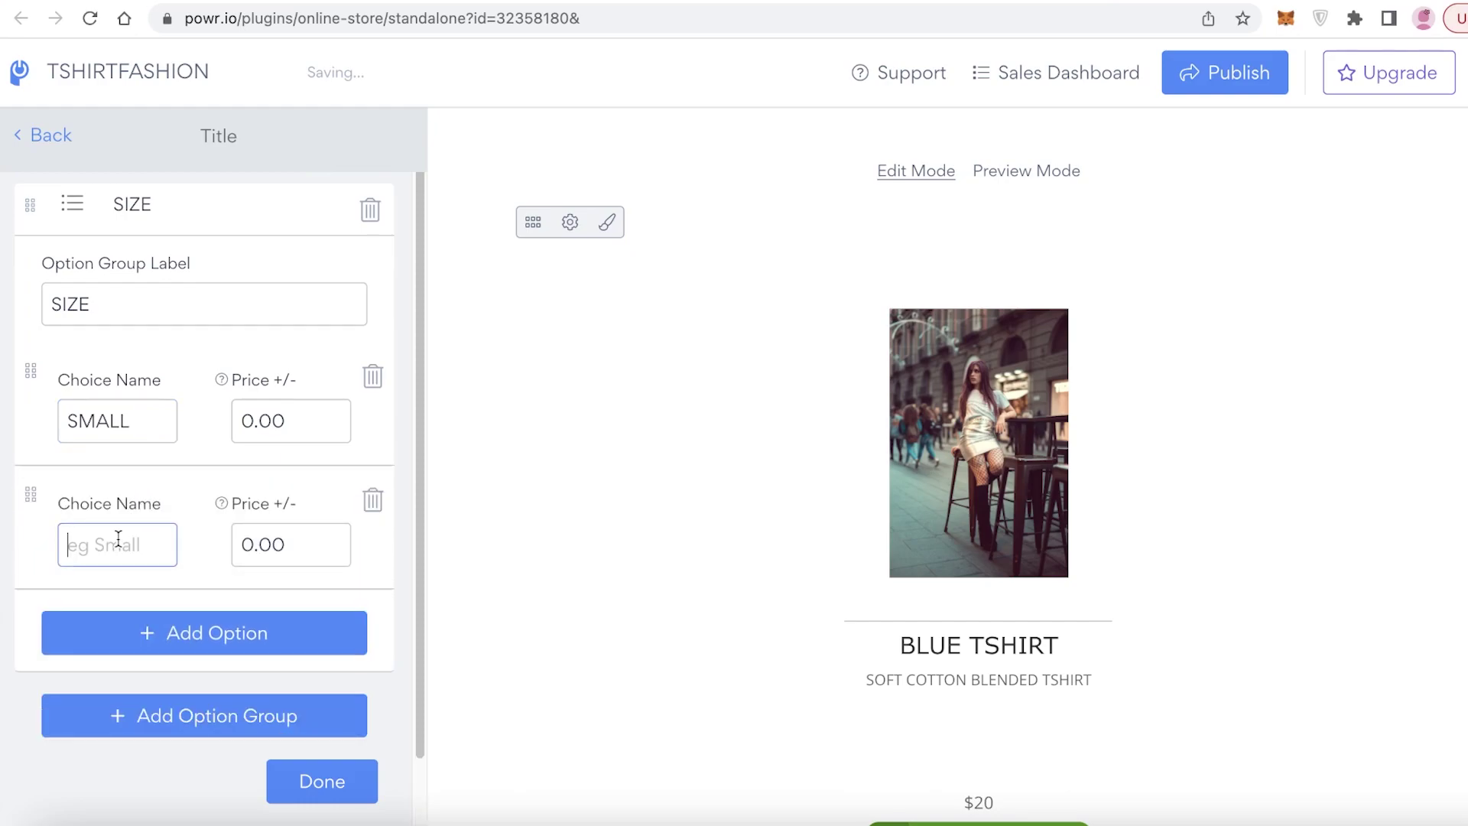
type("MEDIUM")
left_click(126, 642)
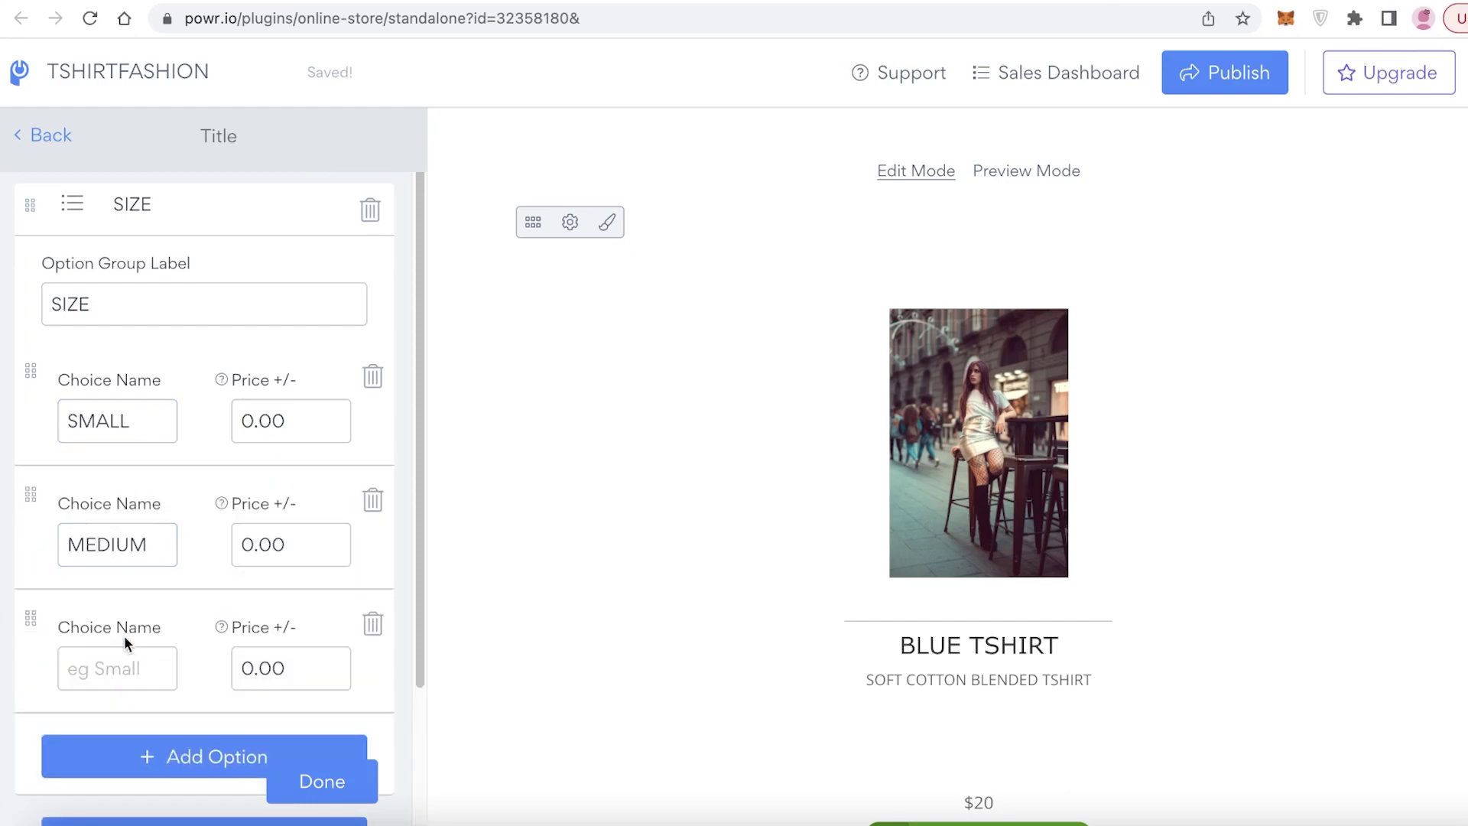
left_click(127, 652)
type("LARGE")
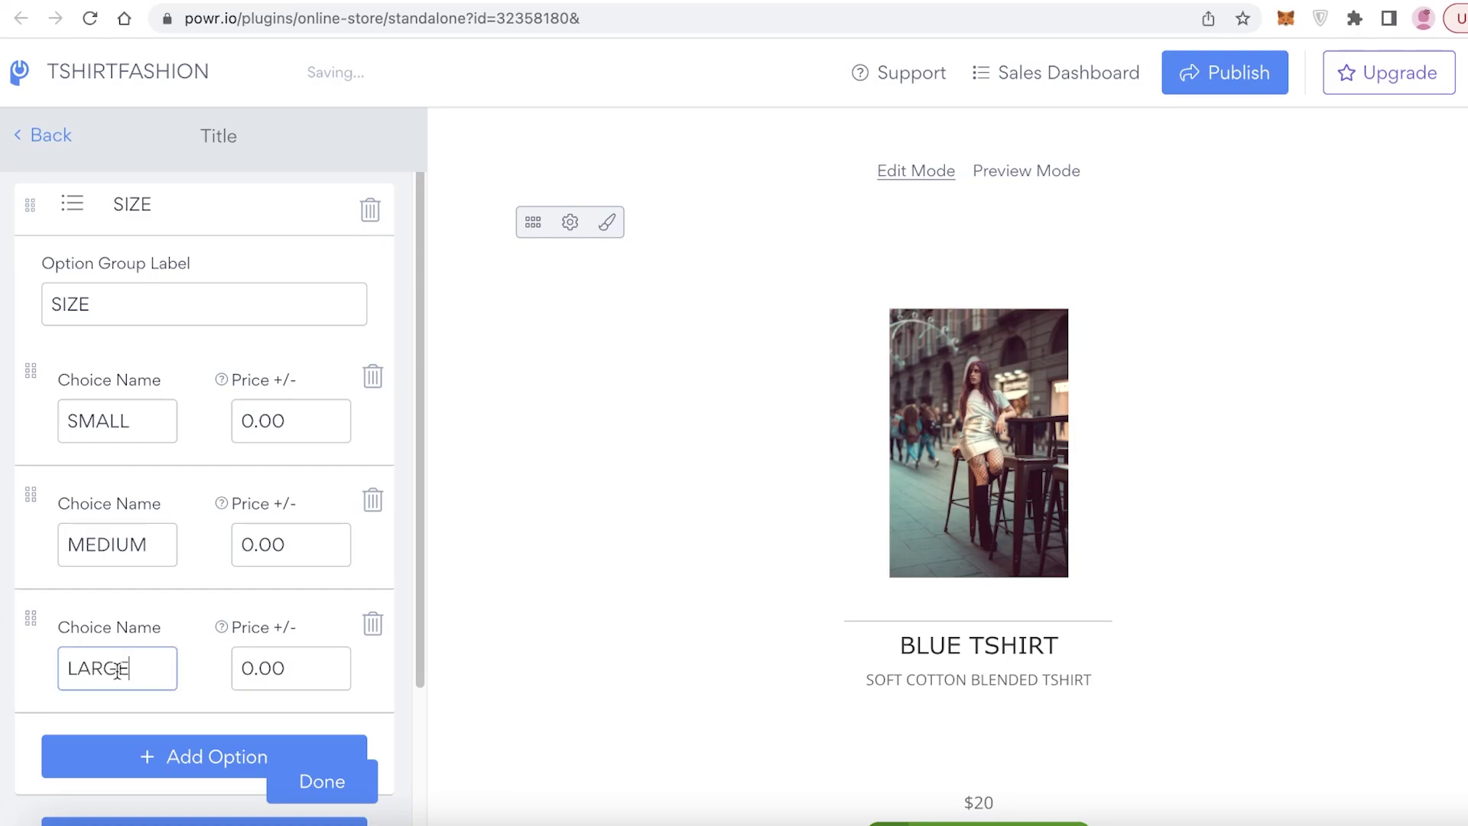
scroll(282, 564, "down", 4)
left_click(360, 780)
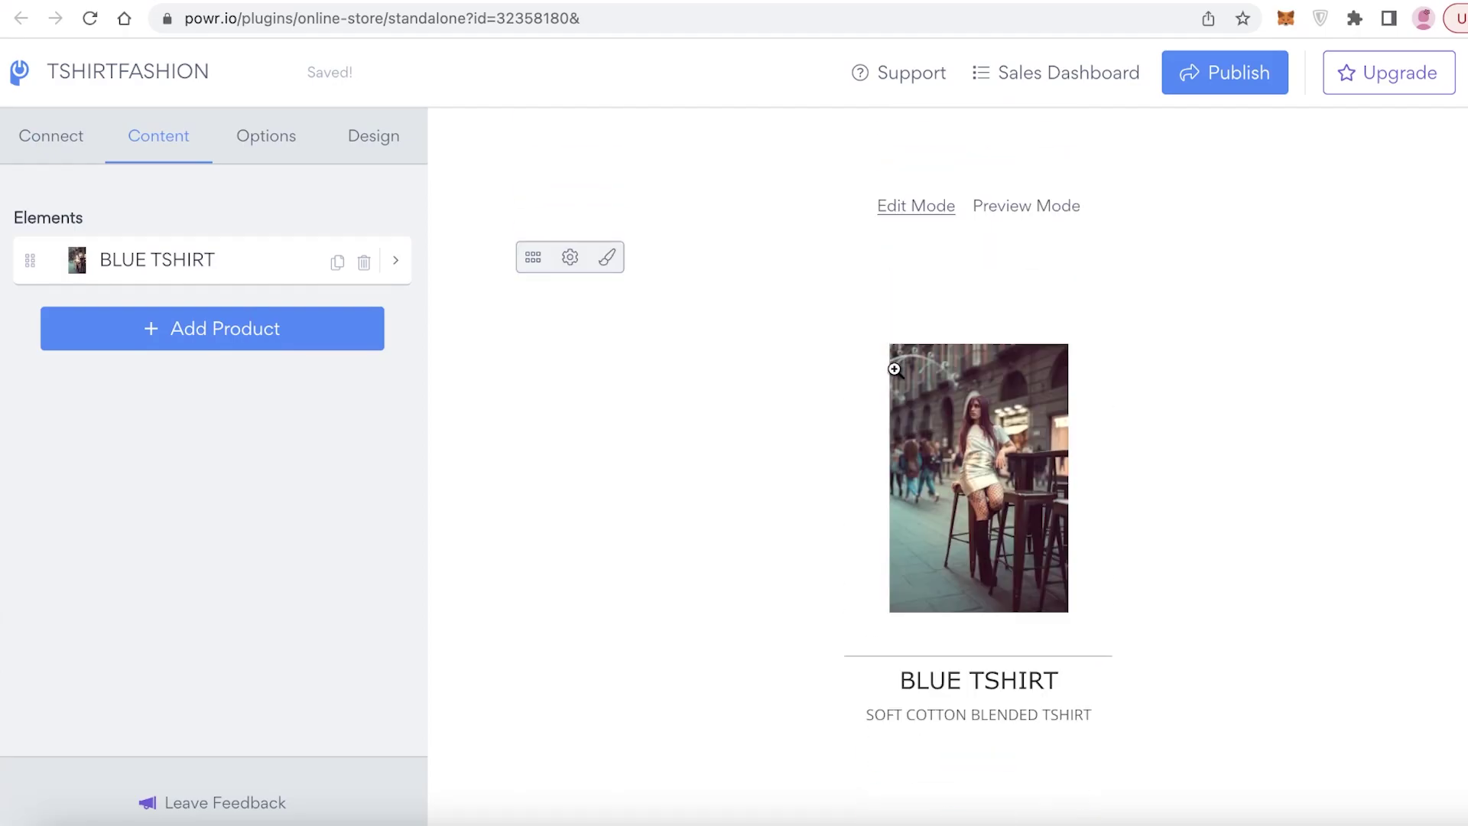
left_click(775, 2)
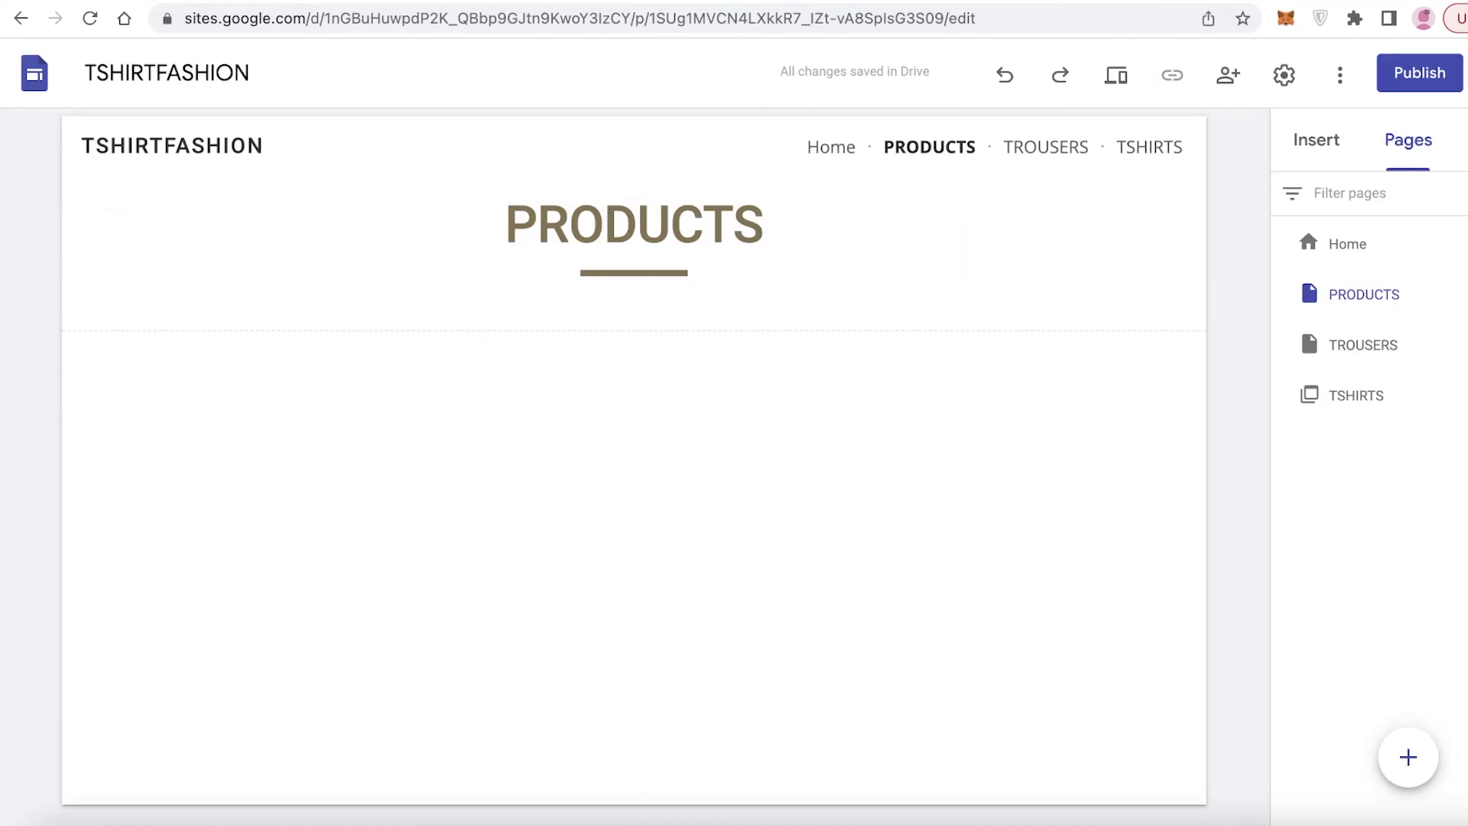
Publish the POWR store and copy its Install on Google Sites embed code.
left_click(918, 1)
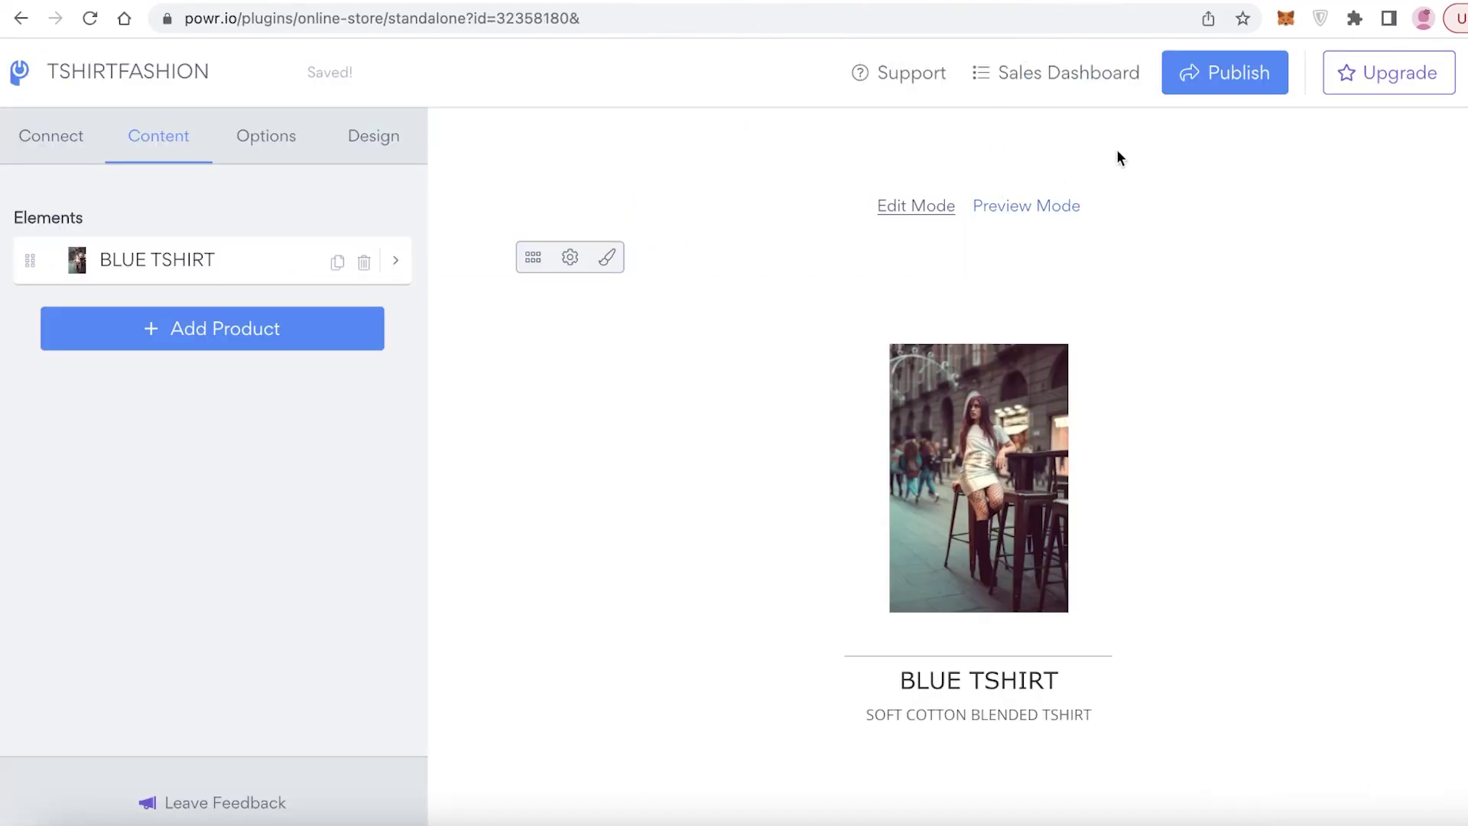
left_click(1209, 70)
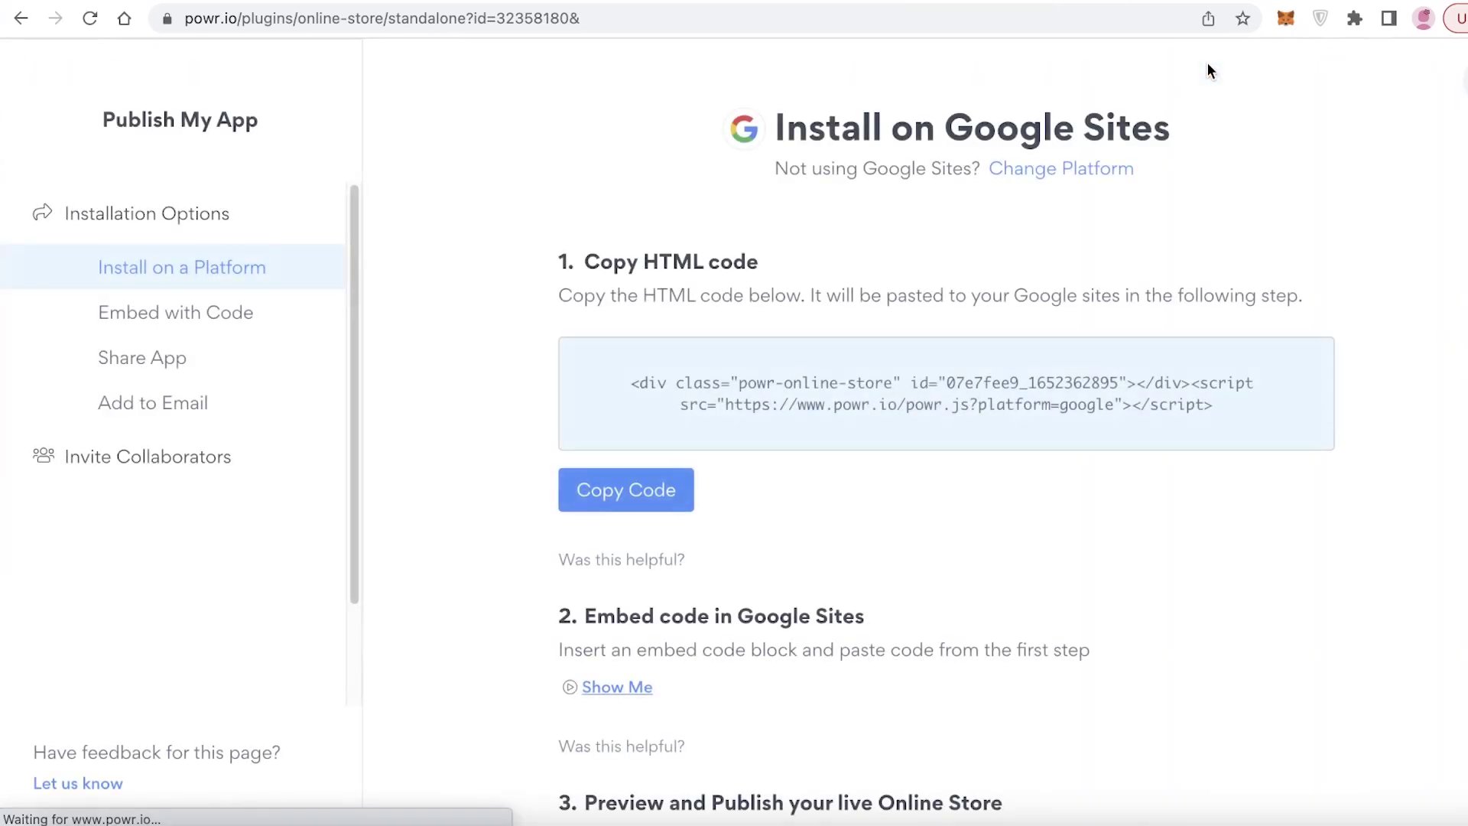
left_click(605, 490)
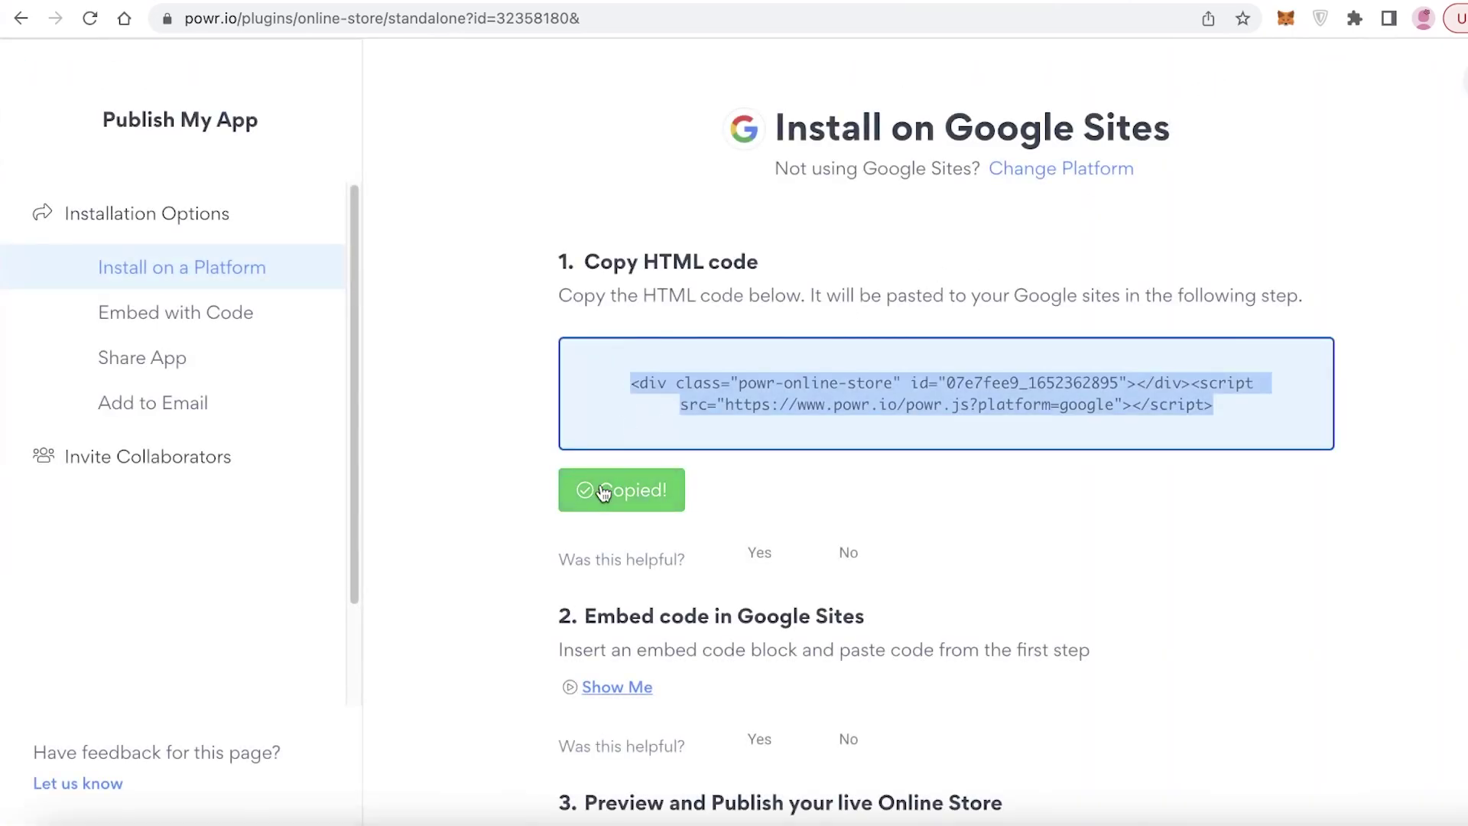
left_click(773, 2)
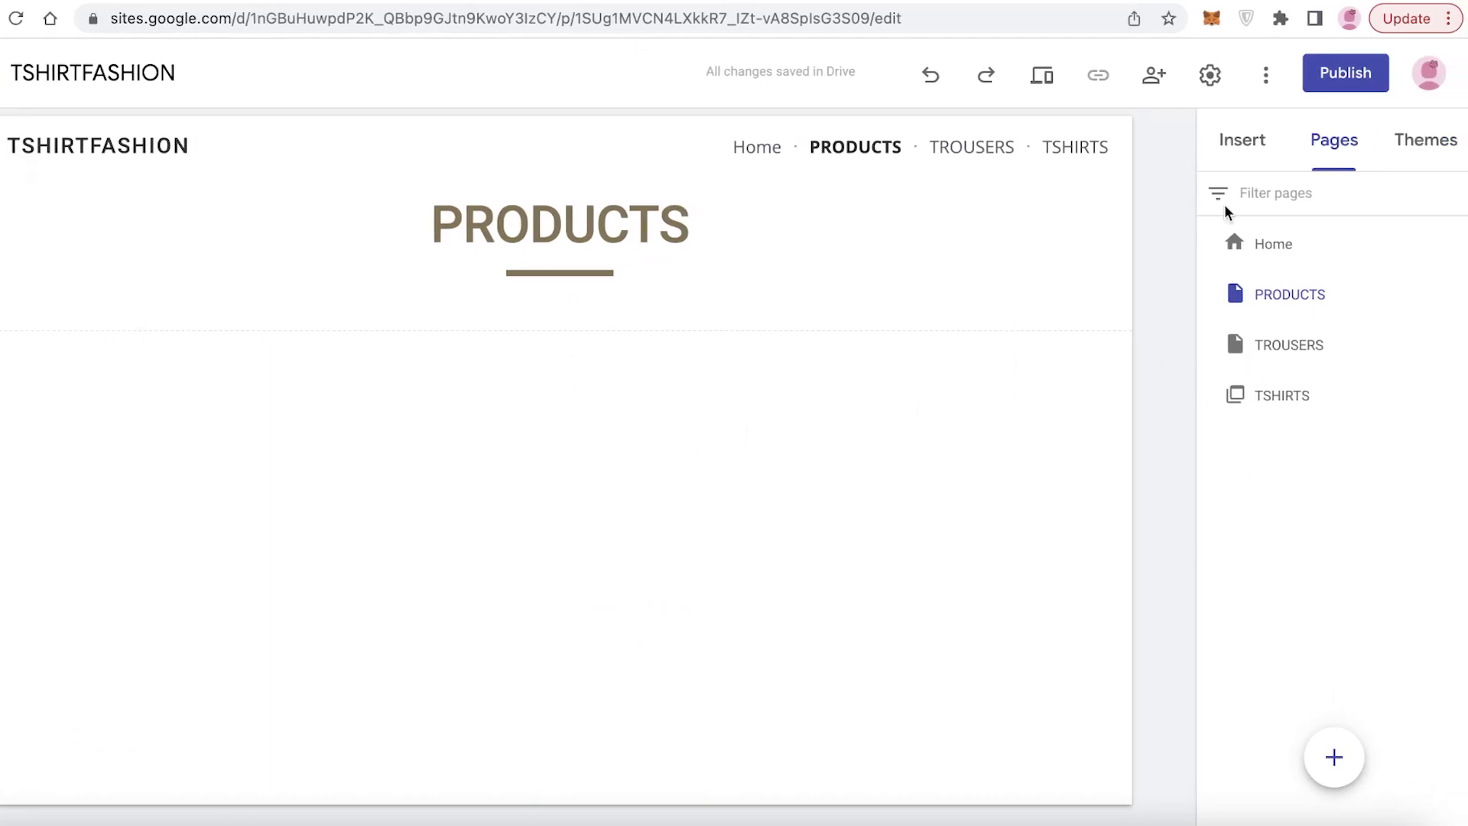
Paste the copied POWR code into an Embed code box and insert it on the PRODUCTS page.
left_click(1220, 148)
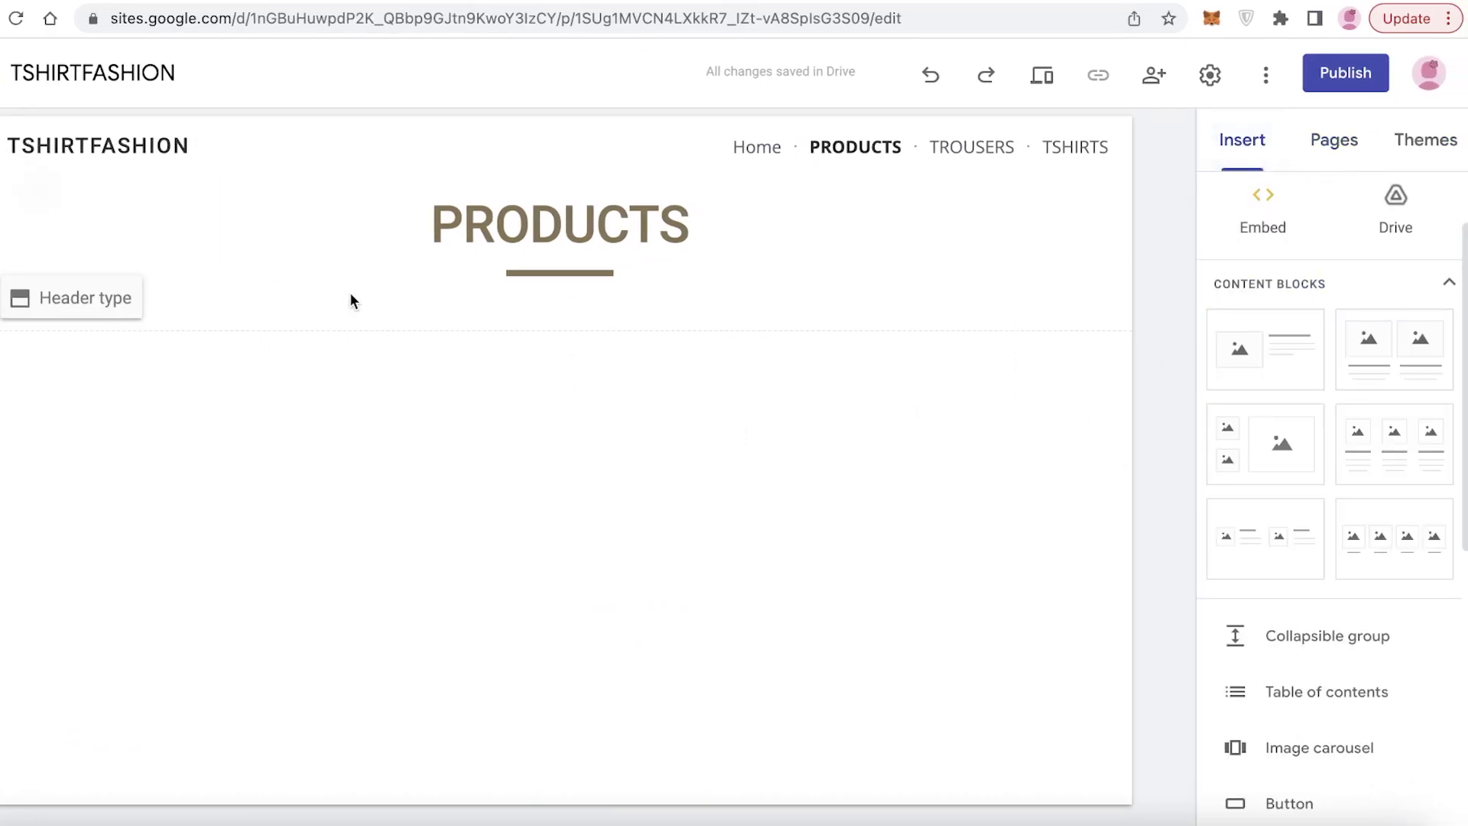
scroll(1291, 279, "up", 3)
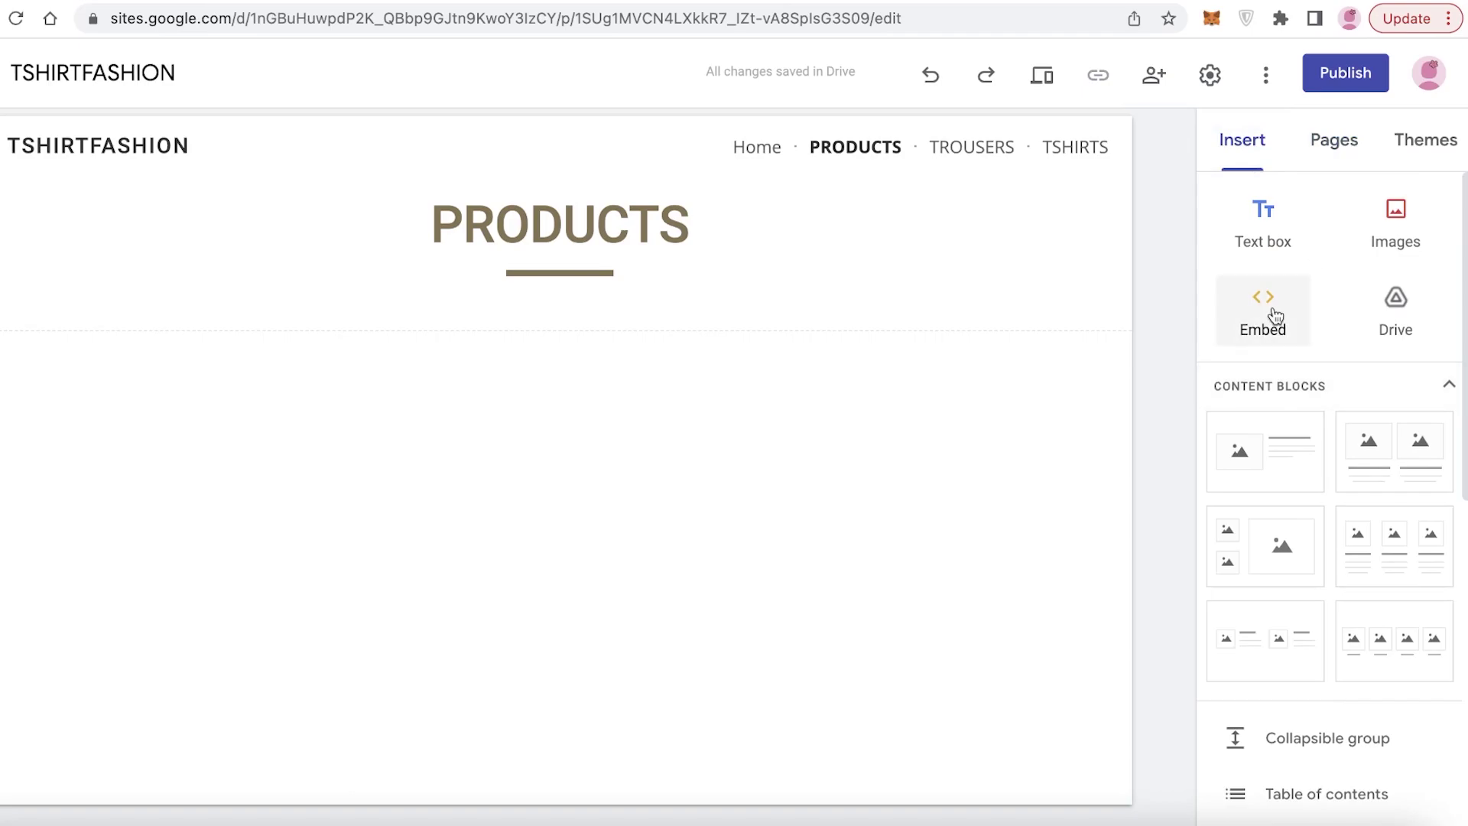
left_click(1273, 306)
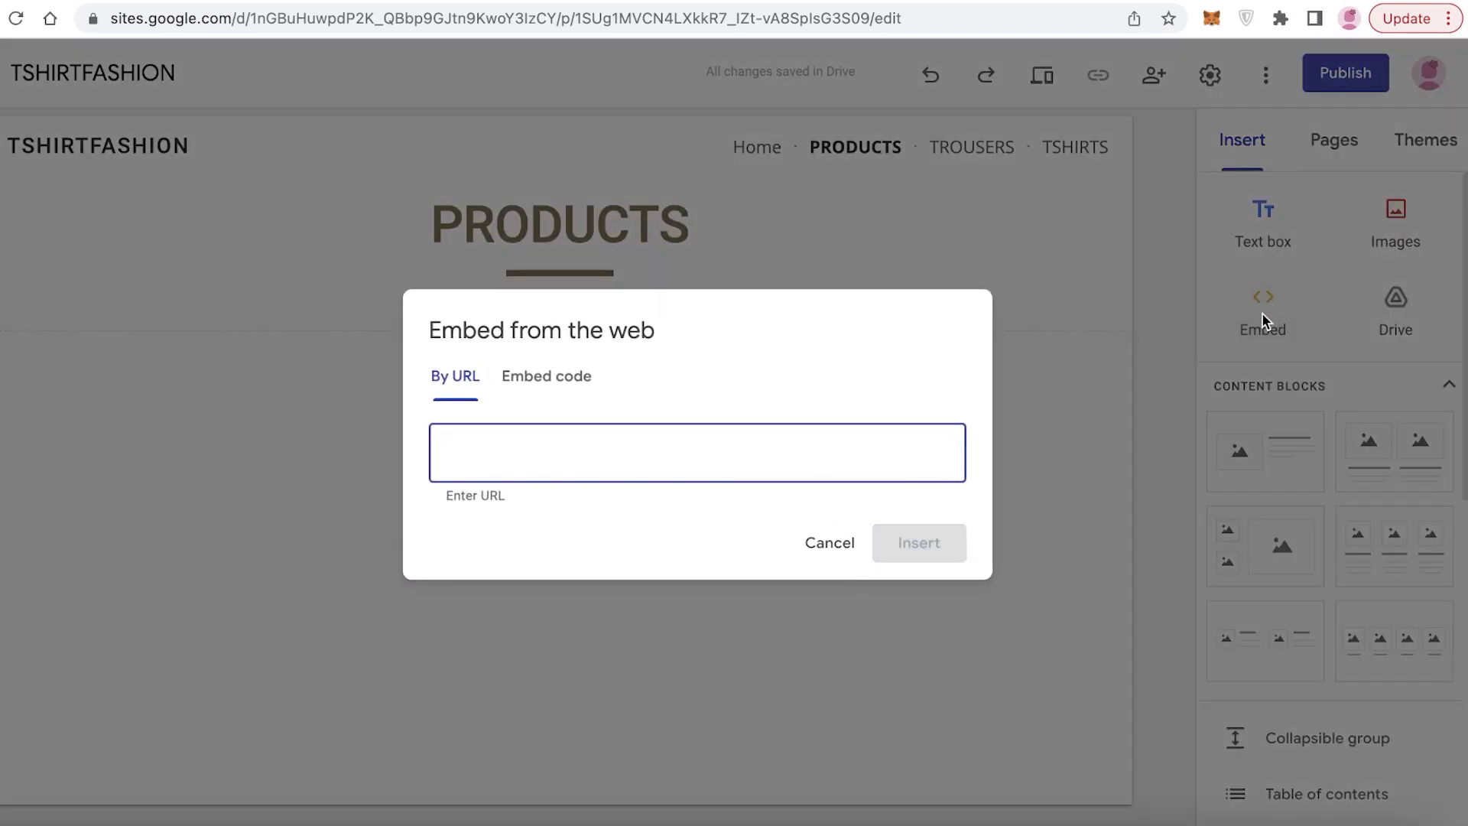
left_click(558, 391)
right_click(527, 421)
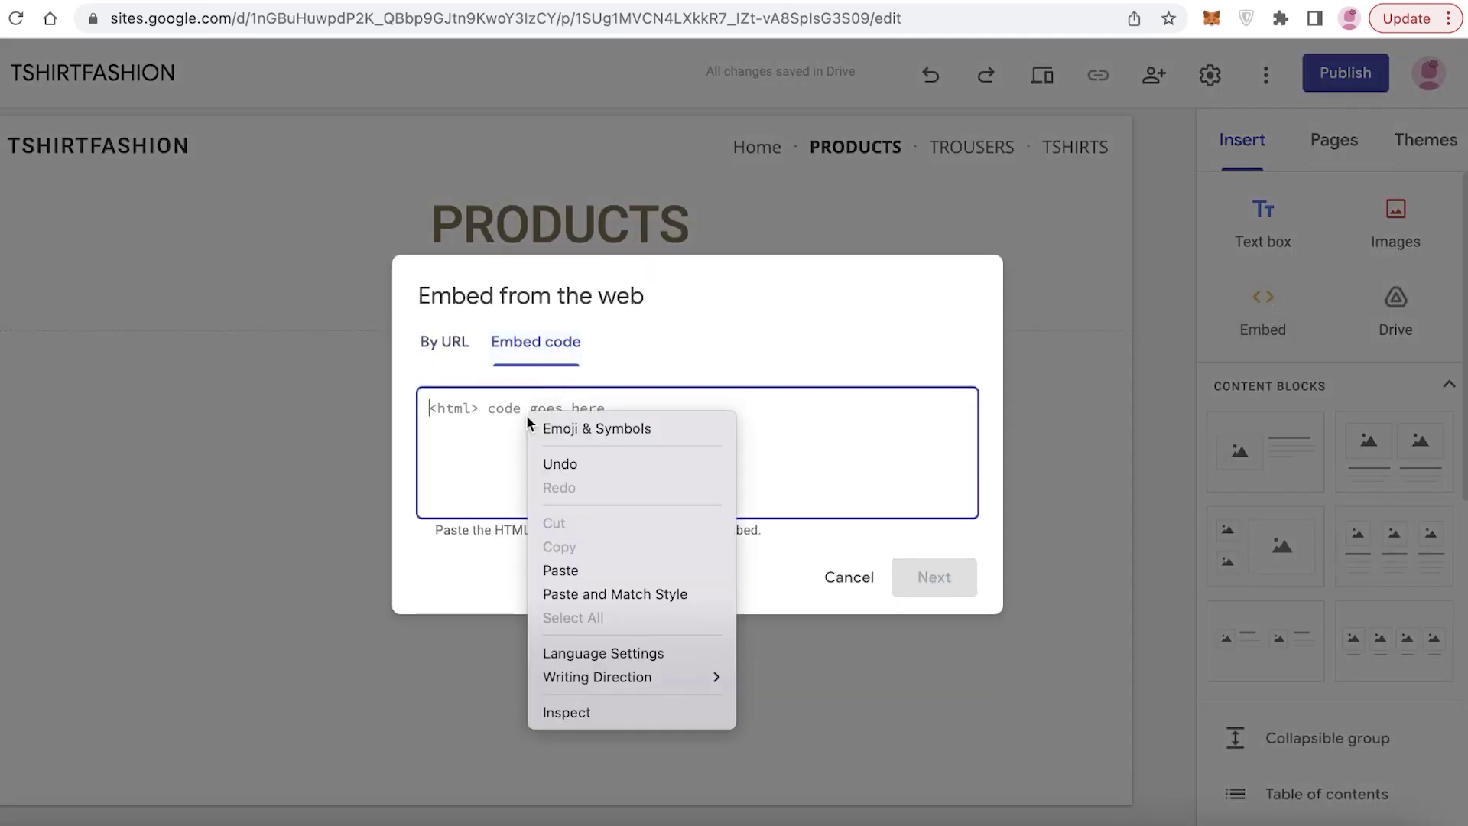
left_click(560, 570)
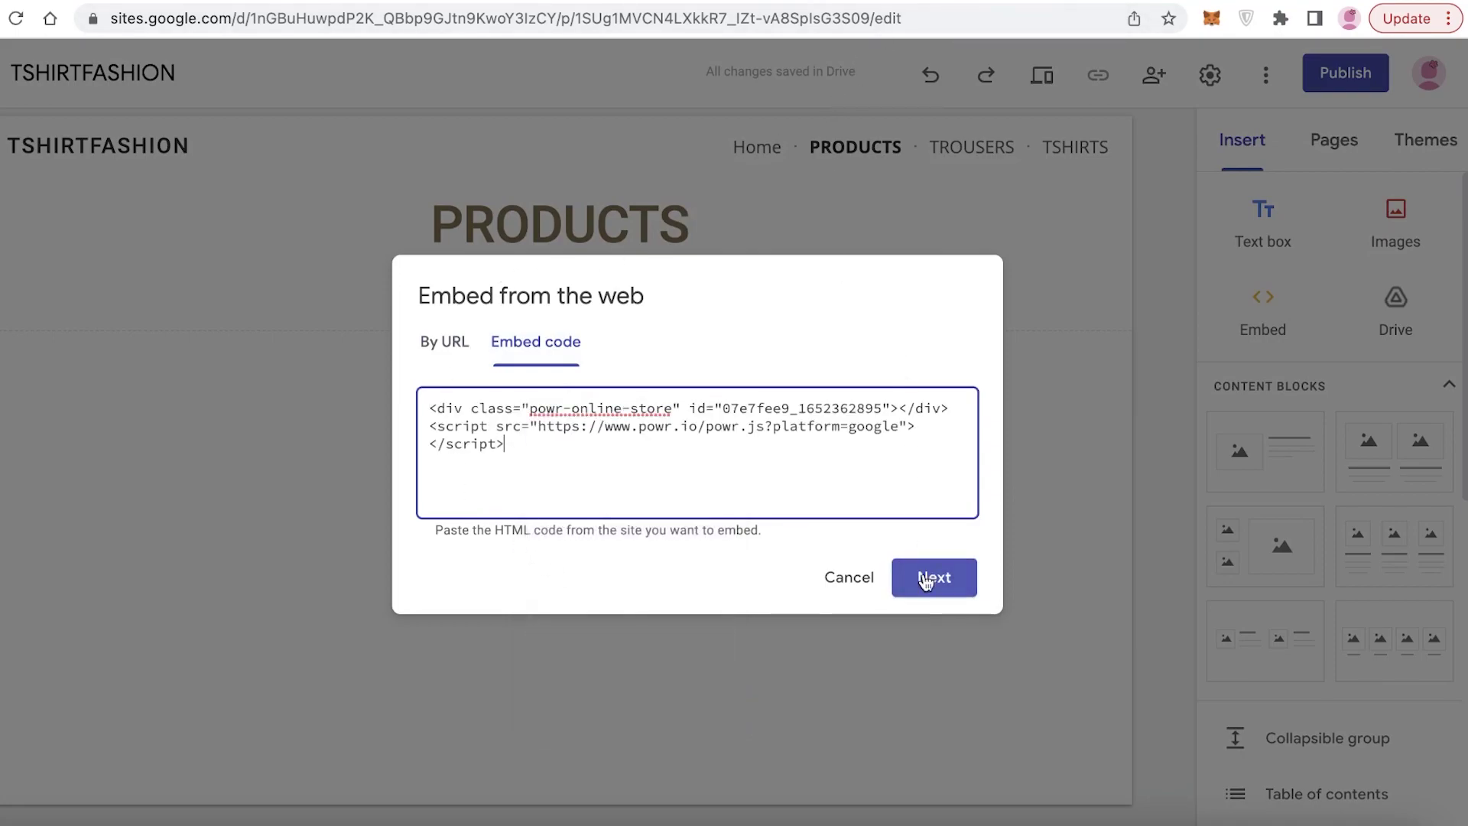
left_click(974, 586)
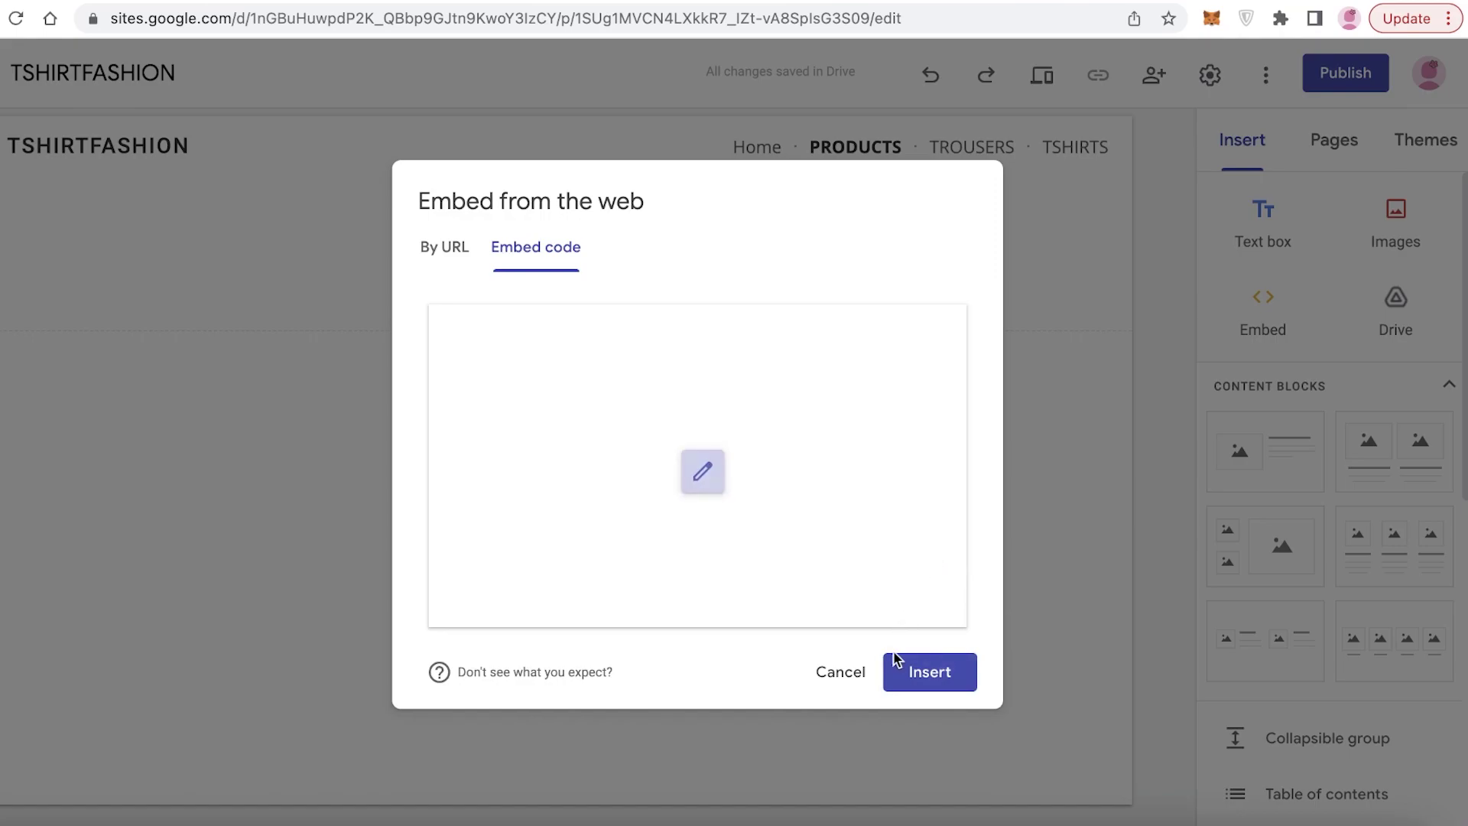
left_click(904, 679)
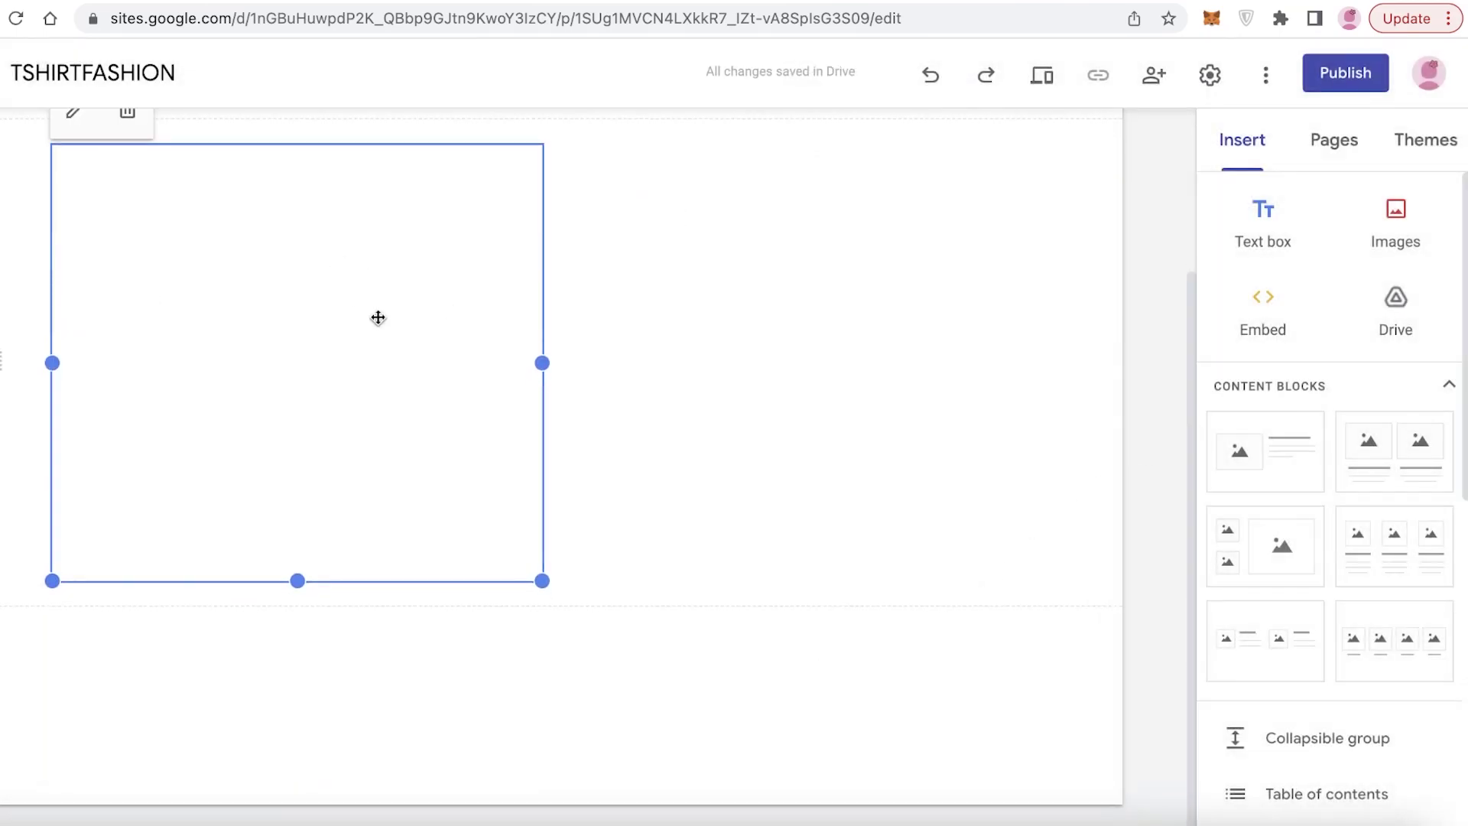
Drag the store embed's handles to make it larger and wider on the page.
left_click_drag(543, 582, 851, 816)
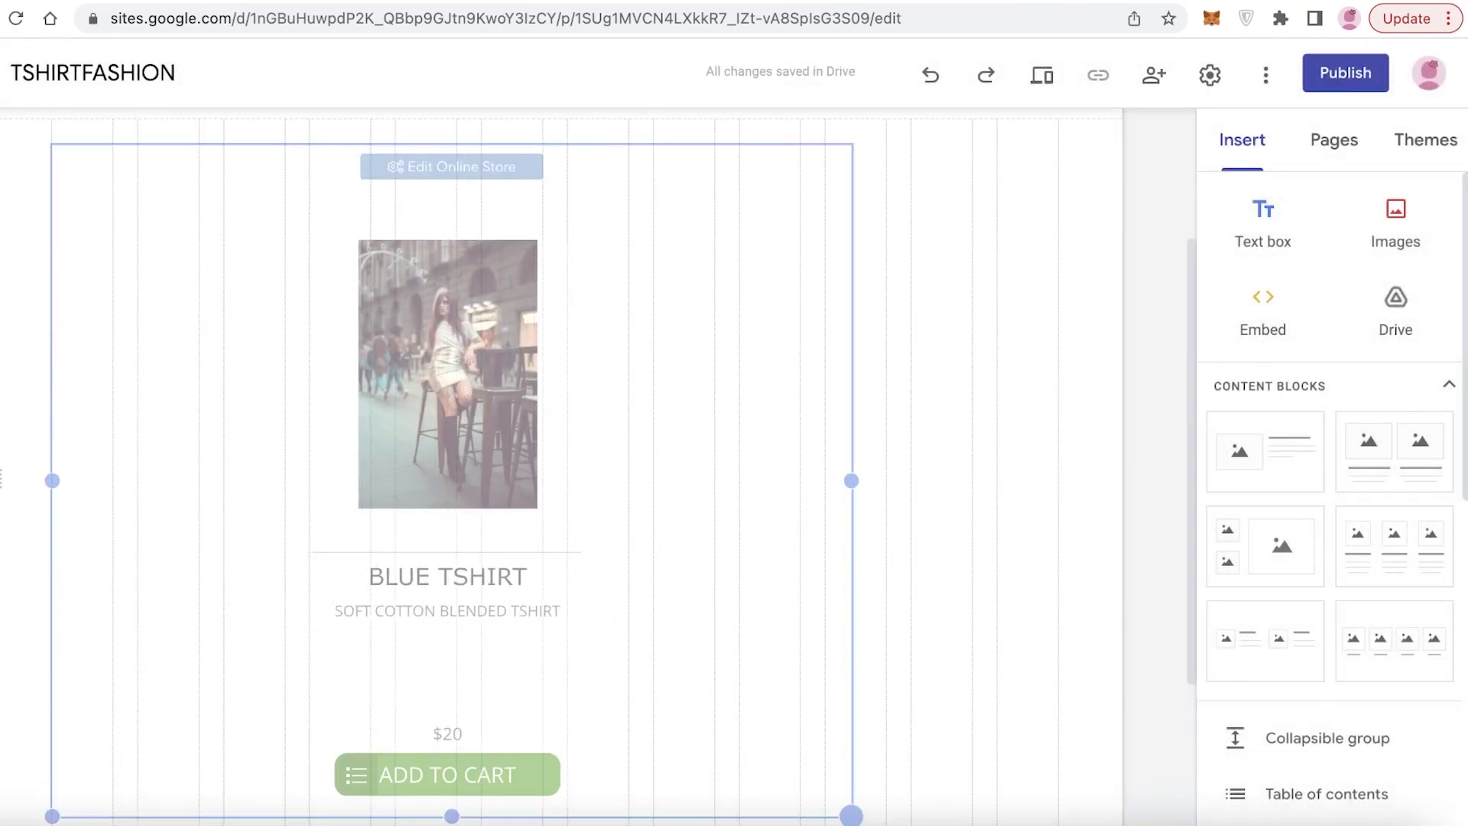
left_click_drag(852, 480, 1120, 425)
scroll(801, 313, "up", 3)
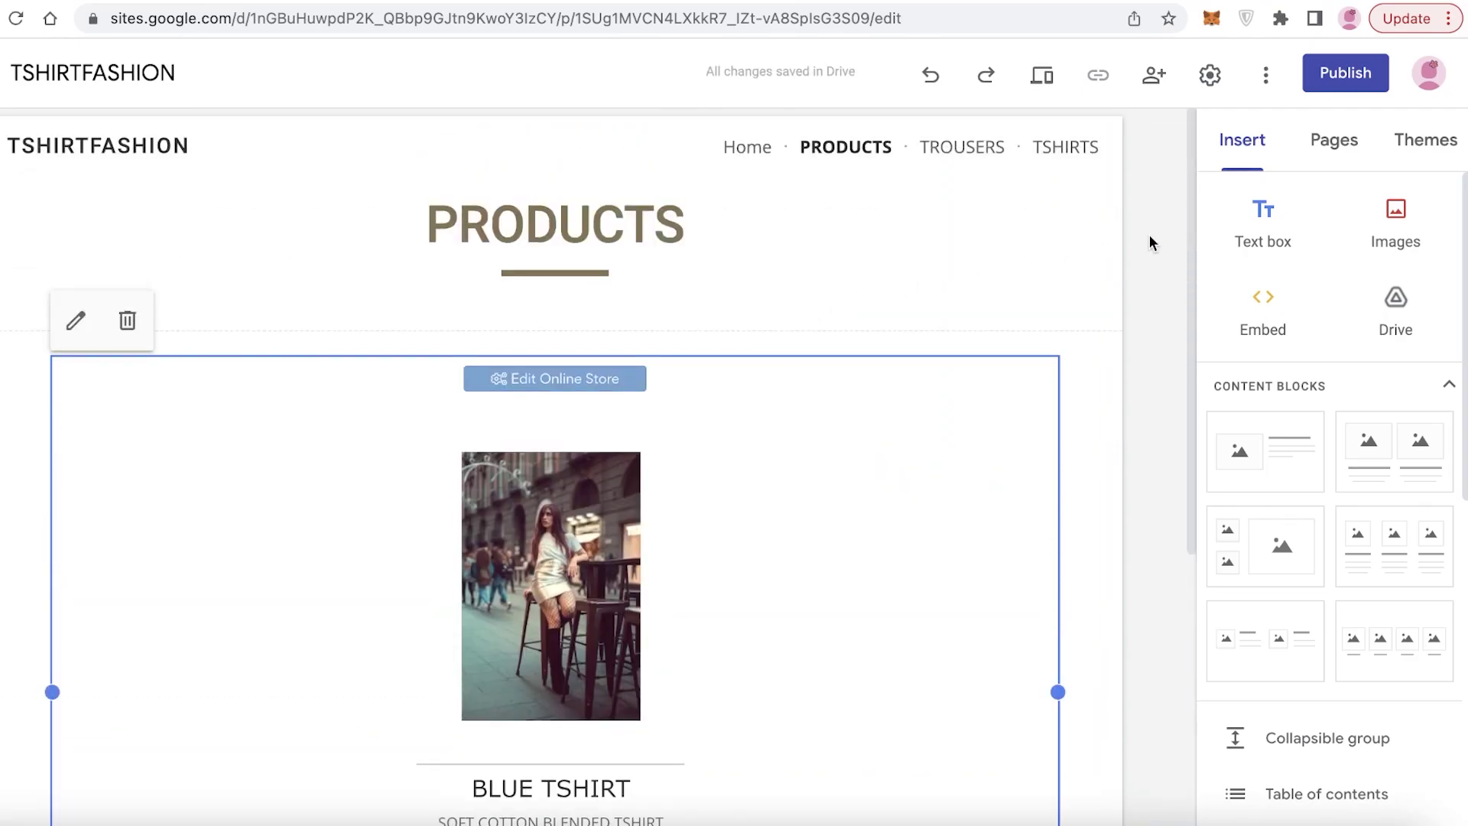
left_click(911, 243)
scroll(948, 380, "down", 3)
scroll(994, 344, "up", 3)
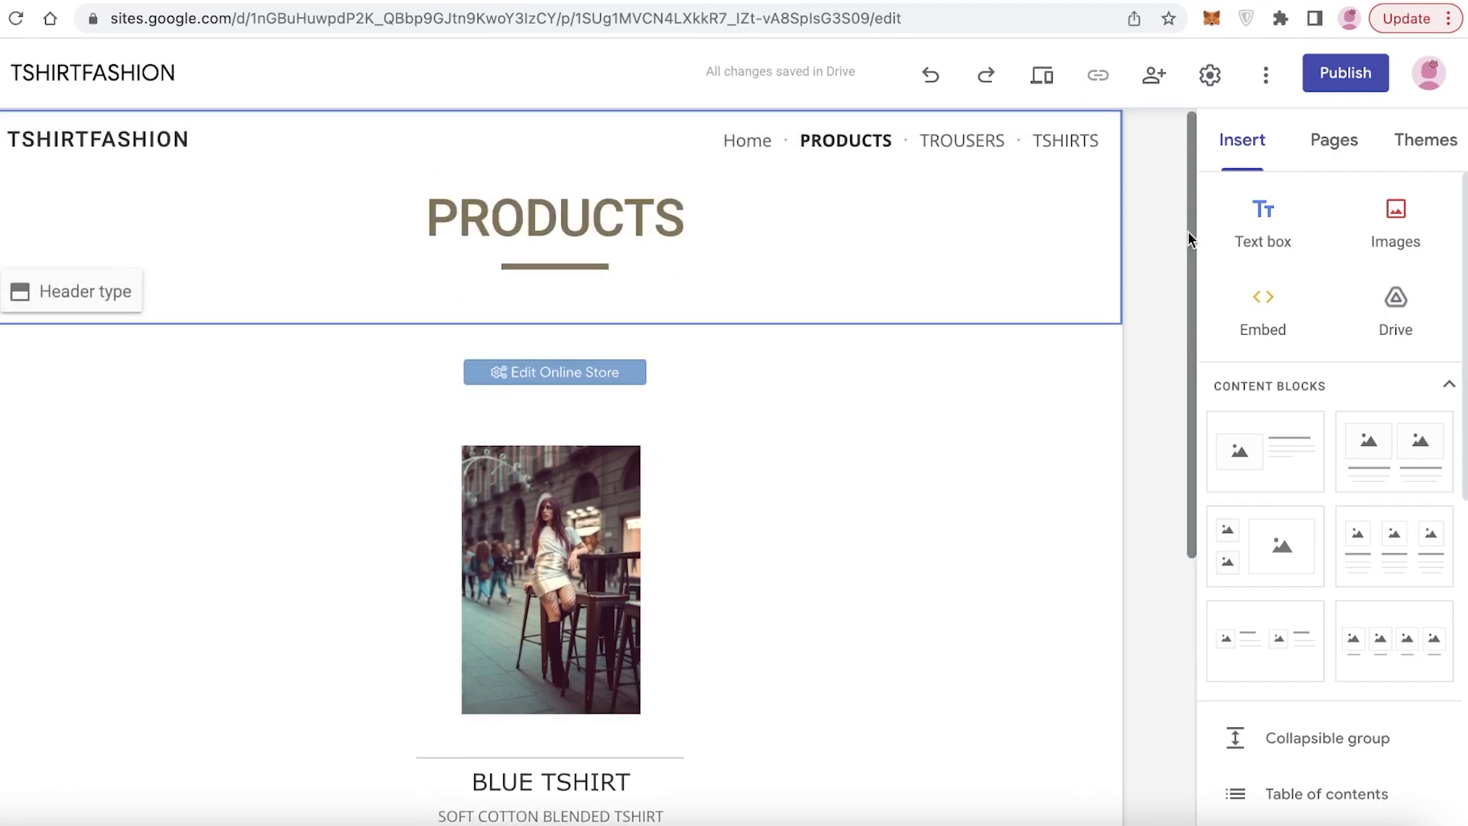
Publish the site at the tshirtfashion web address.
left_click(1328, 77)
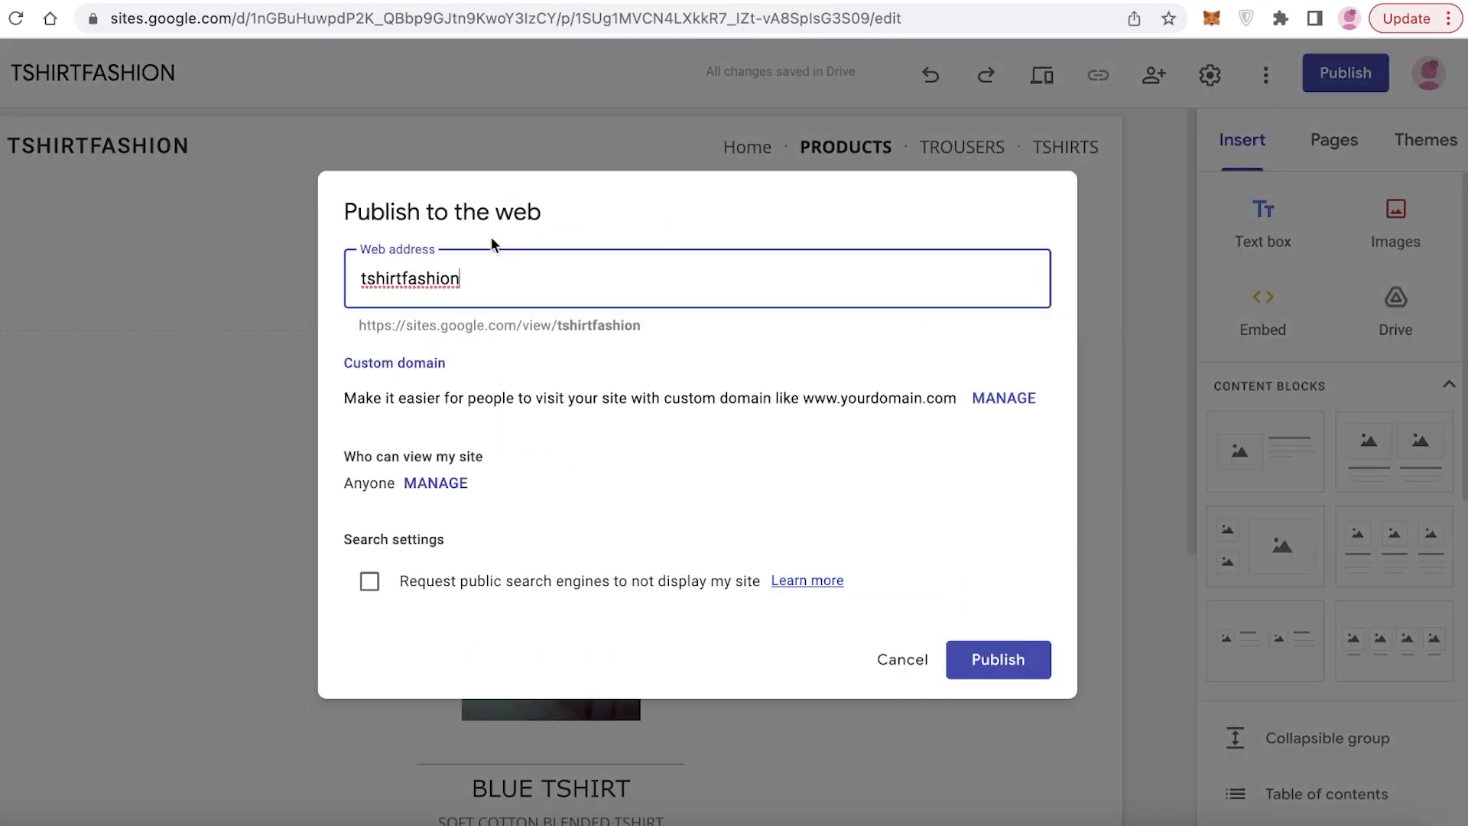
left_click(1010, 668)
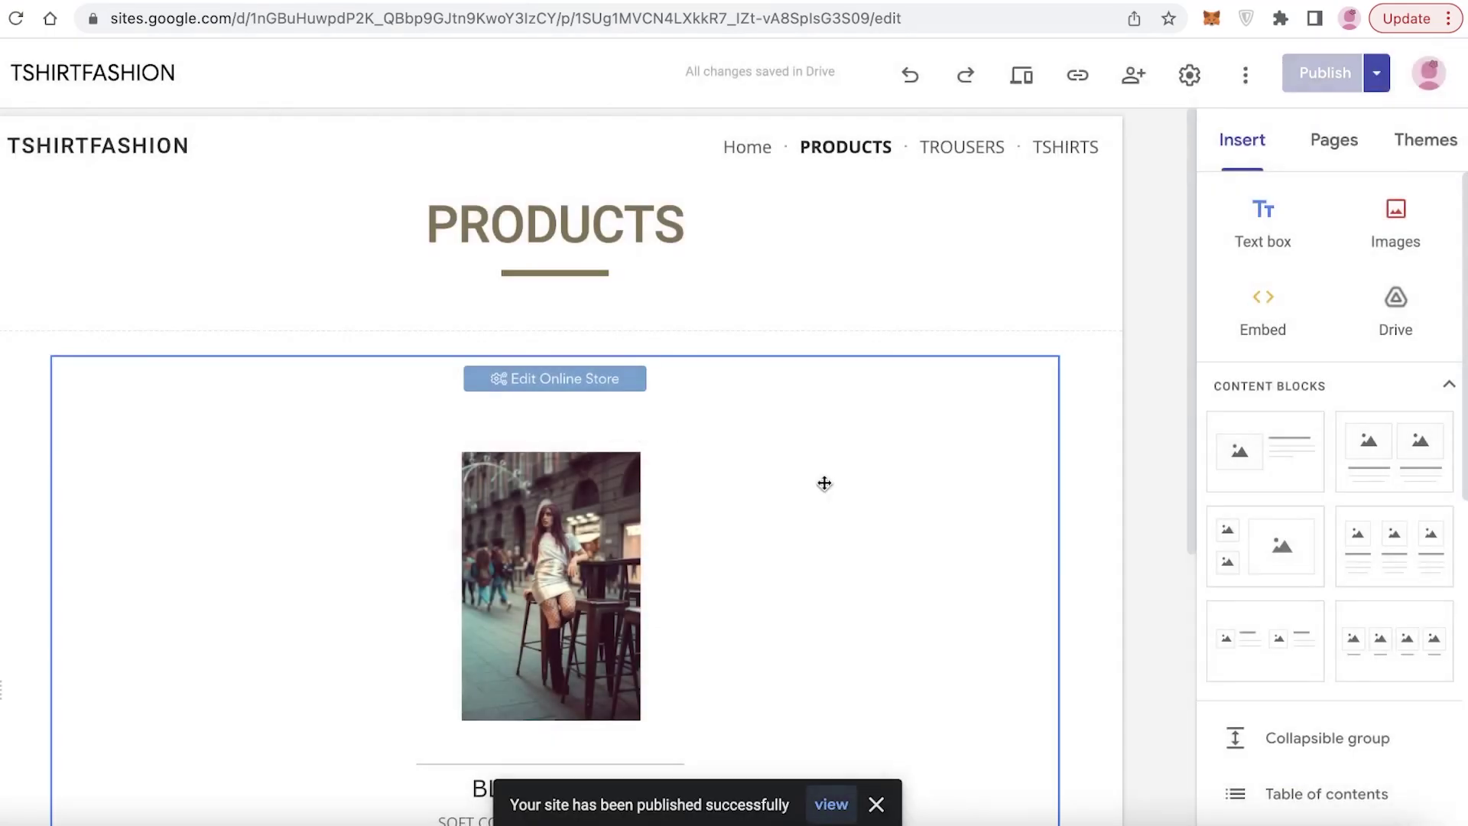
scroll(841, 459, "down", 5)
View the published site, find its Home page returns 404, and reload the editor.
left_click(833, 804)
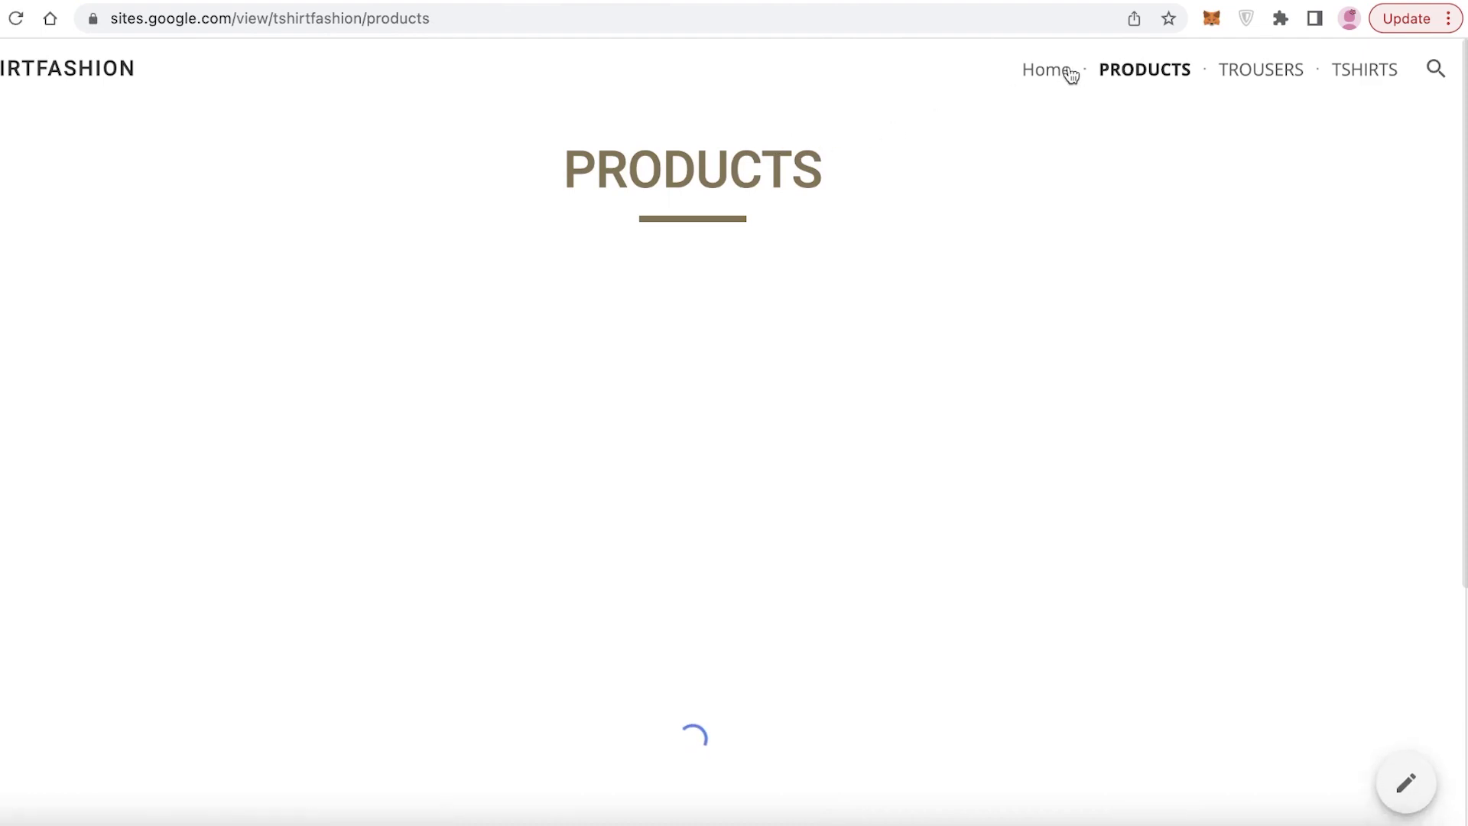
left_click(1030, 74)
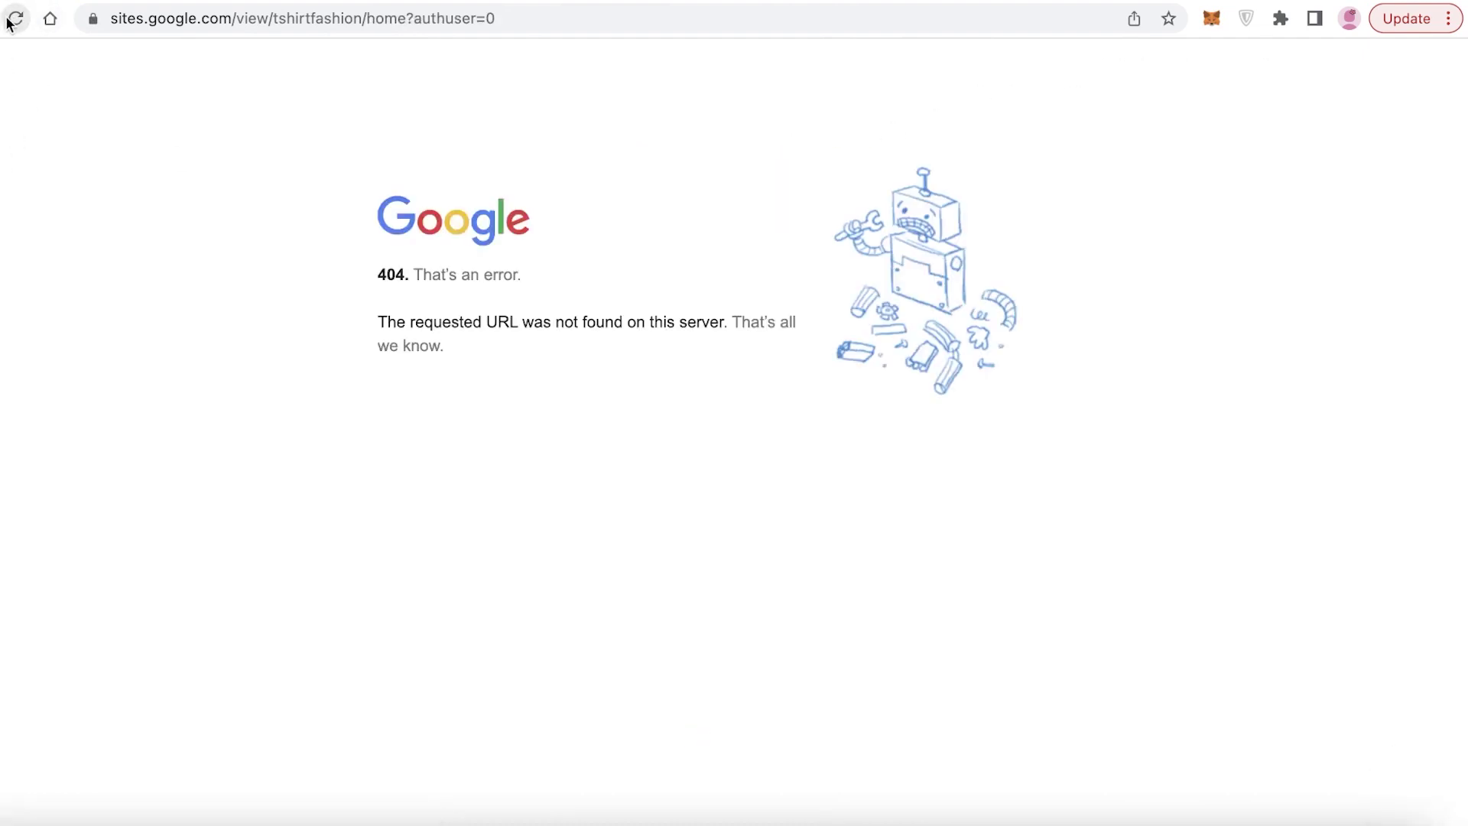
left_click(551, 6)
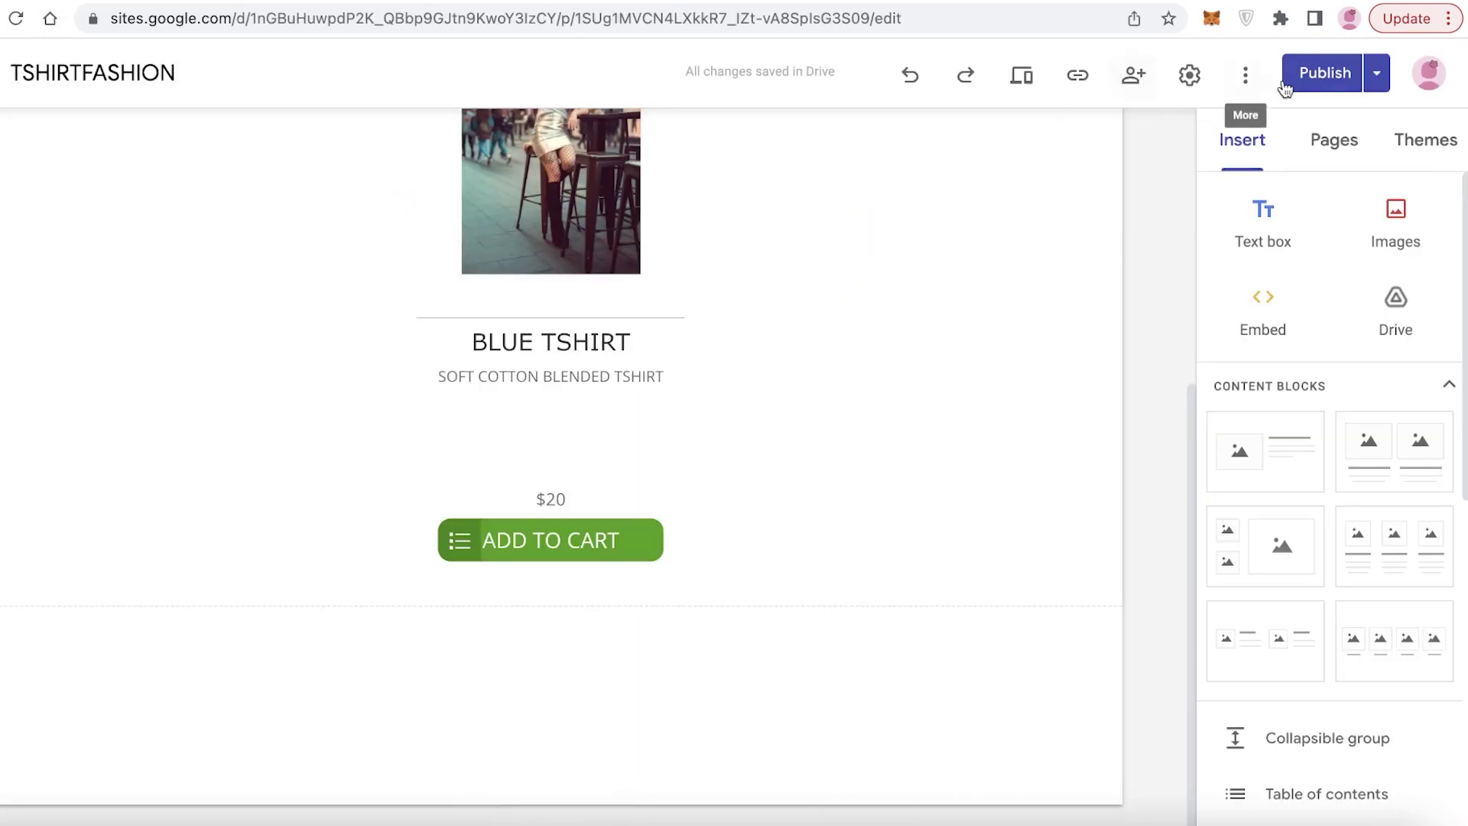
left_click(1377, 74)
key("Escape")
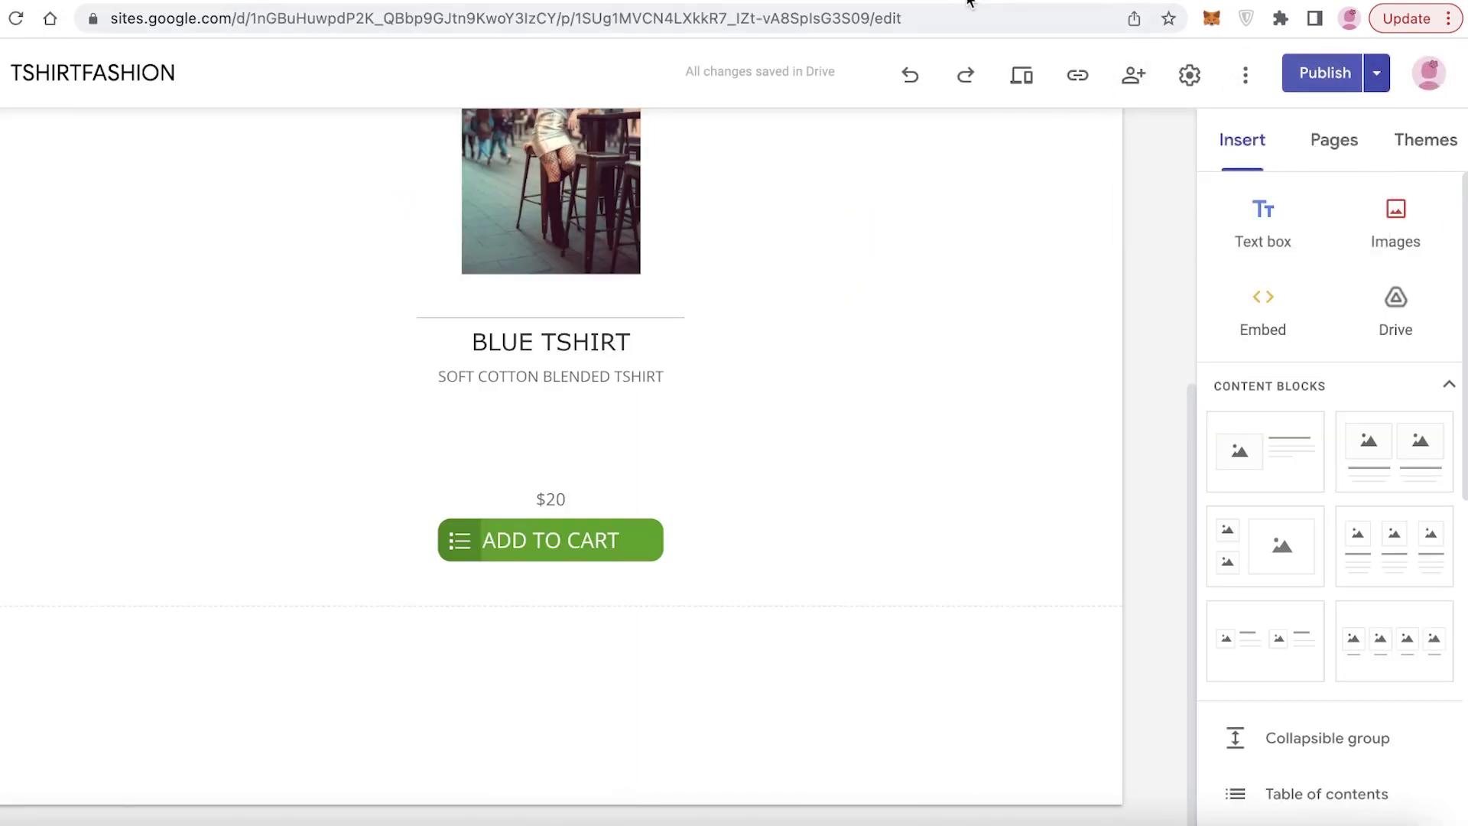
left_click(1298, 78)
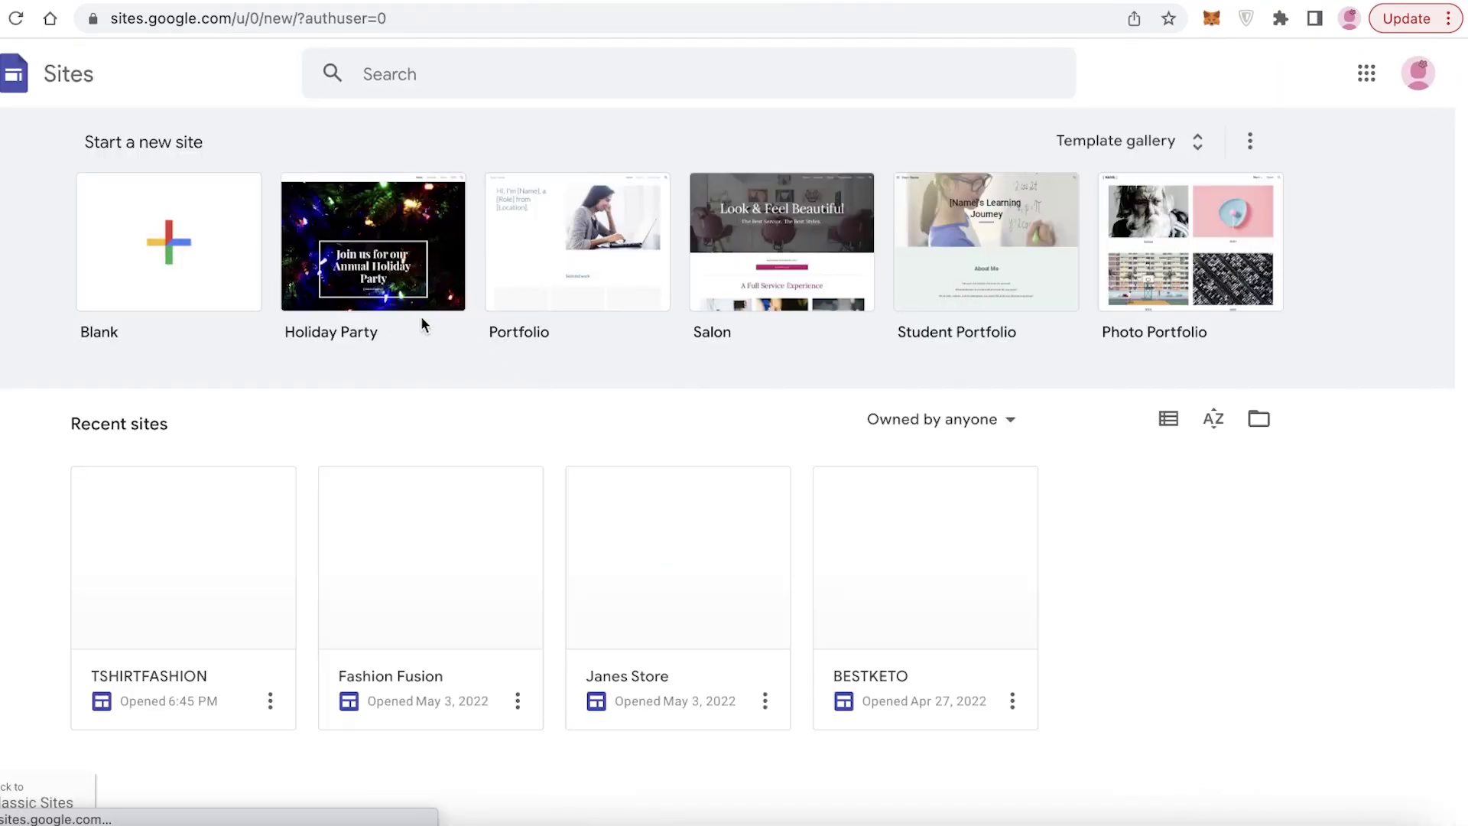
Reopen the TSHIRTFASHION site from the Google Sites recent sites list.
left_click(264, 702)
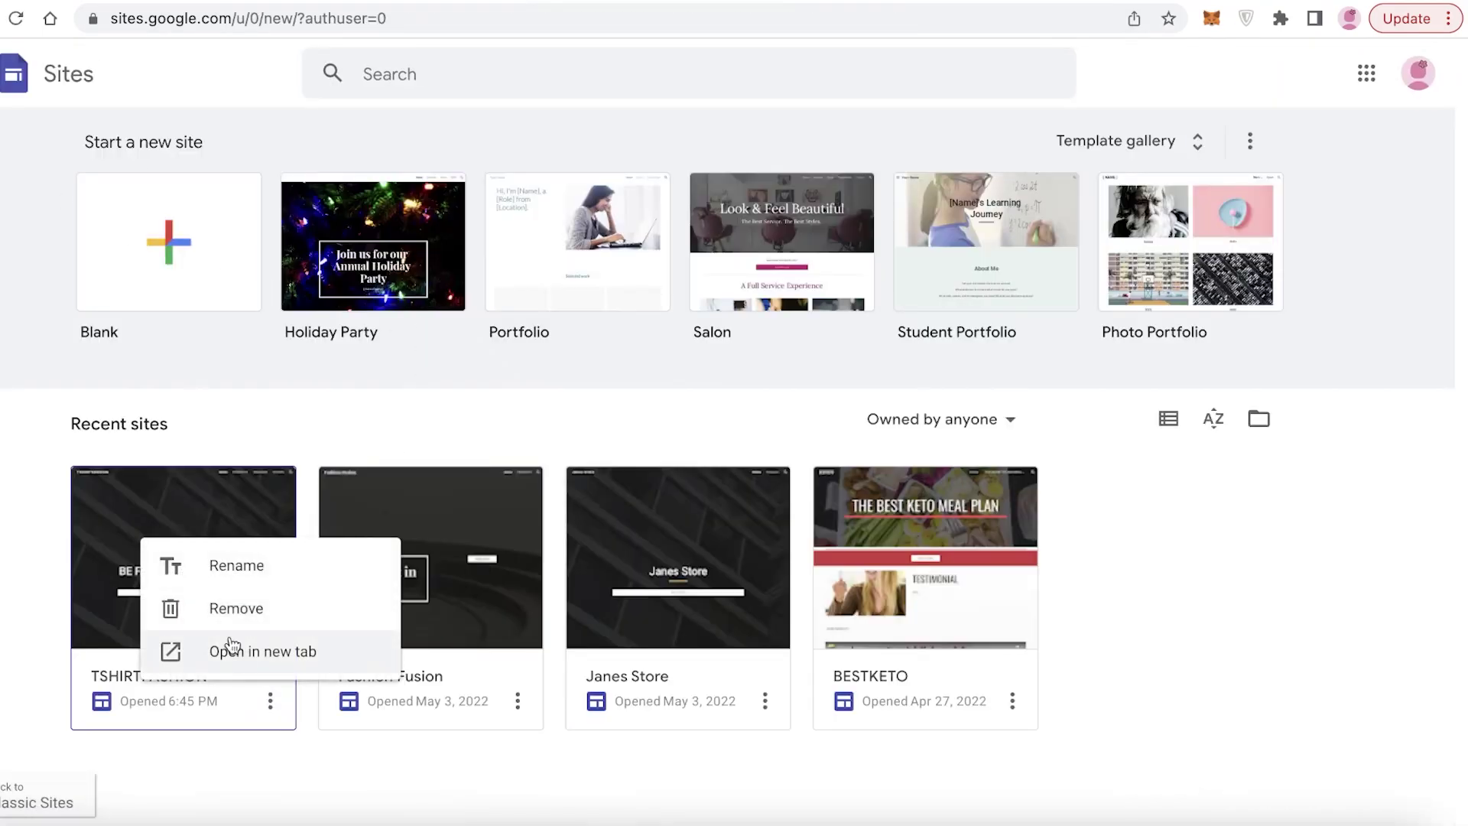
left_click(218, 661)
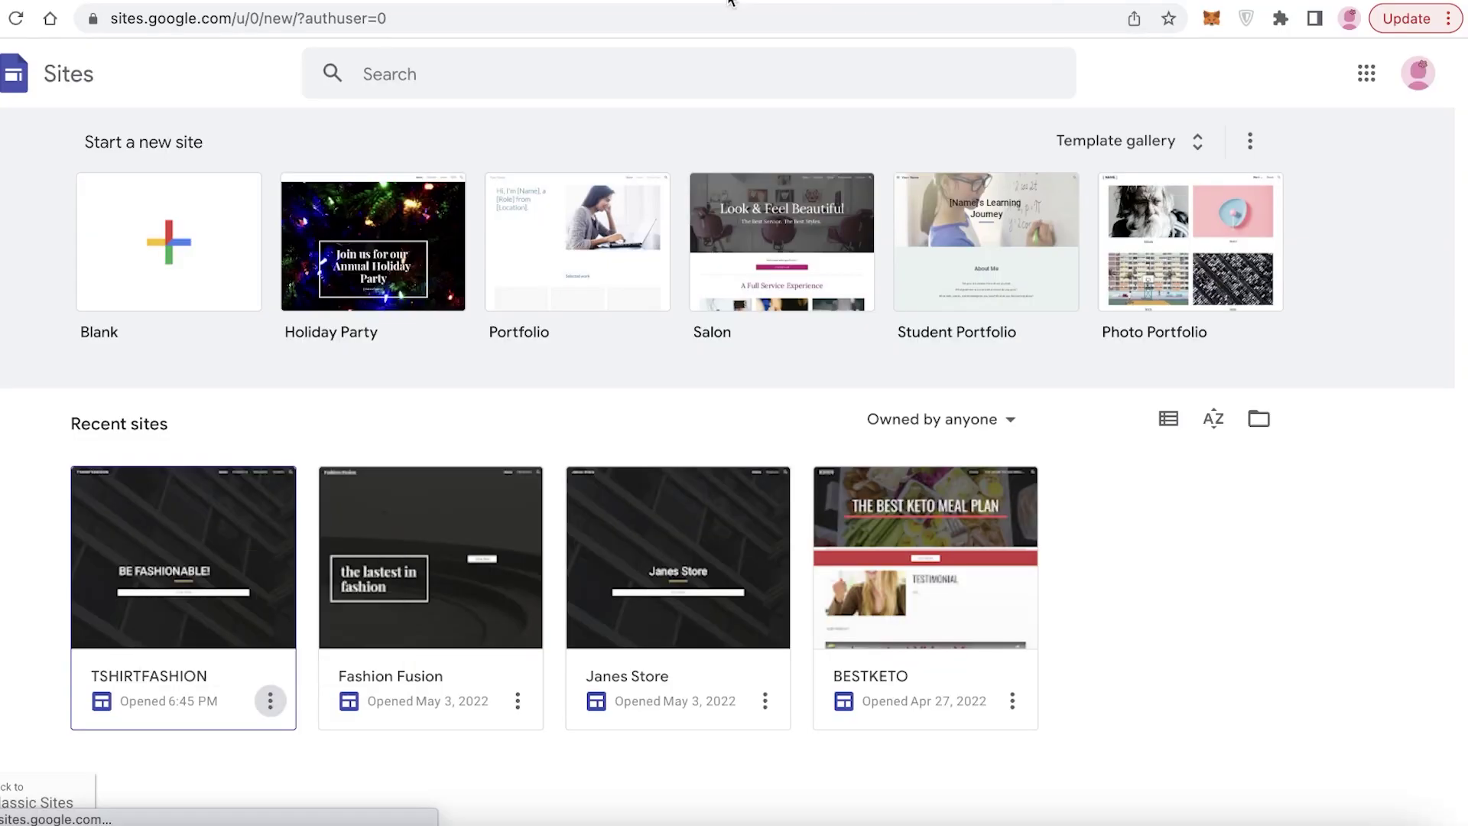
left_click(1377, 77)
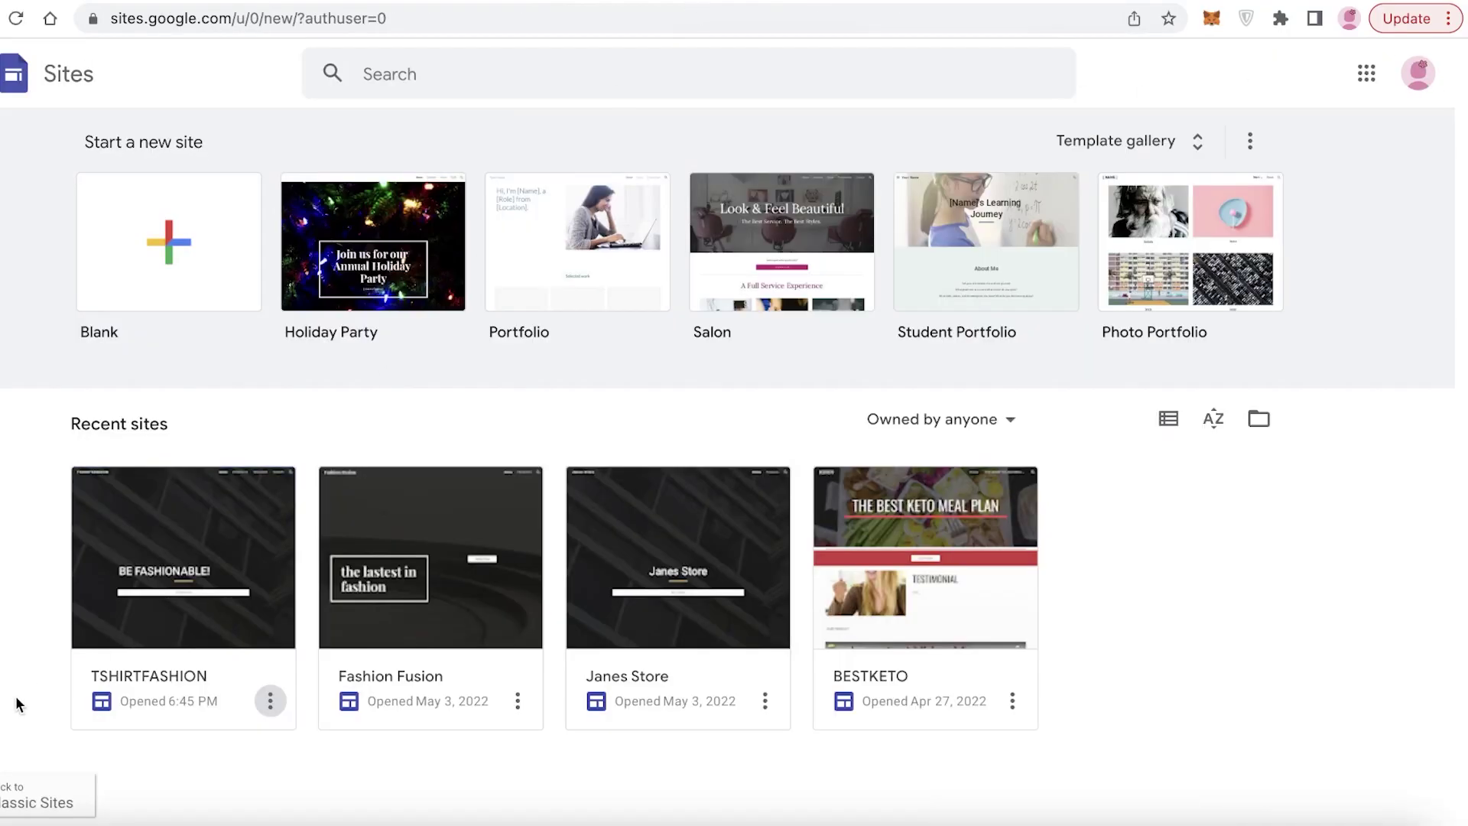
left_click(158, 686)
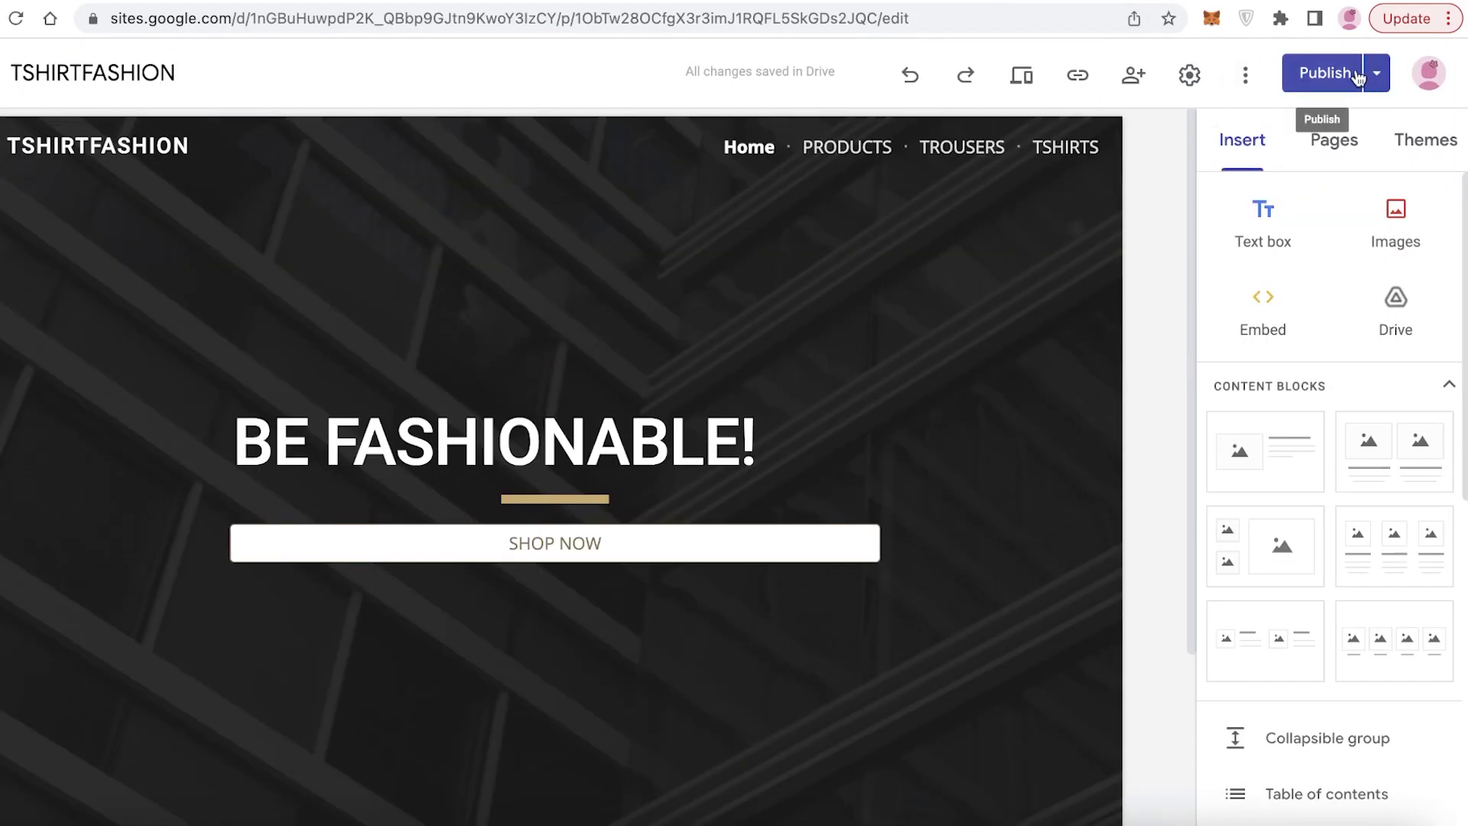
left_click(1376, 73)
On the live site's PRODUCTS page, add the BLUE TSHIRT to the cart in size MEDIUM.
left_click(1231, 188)
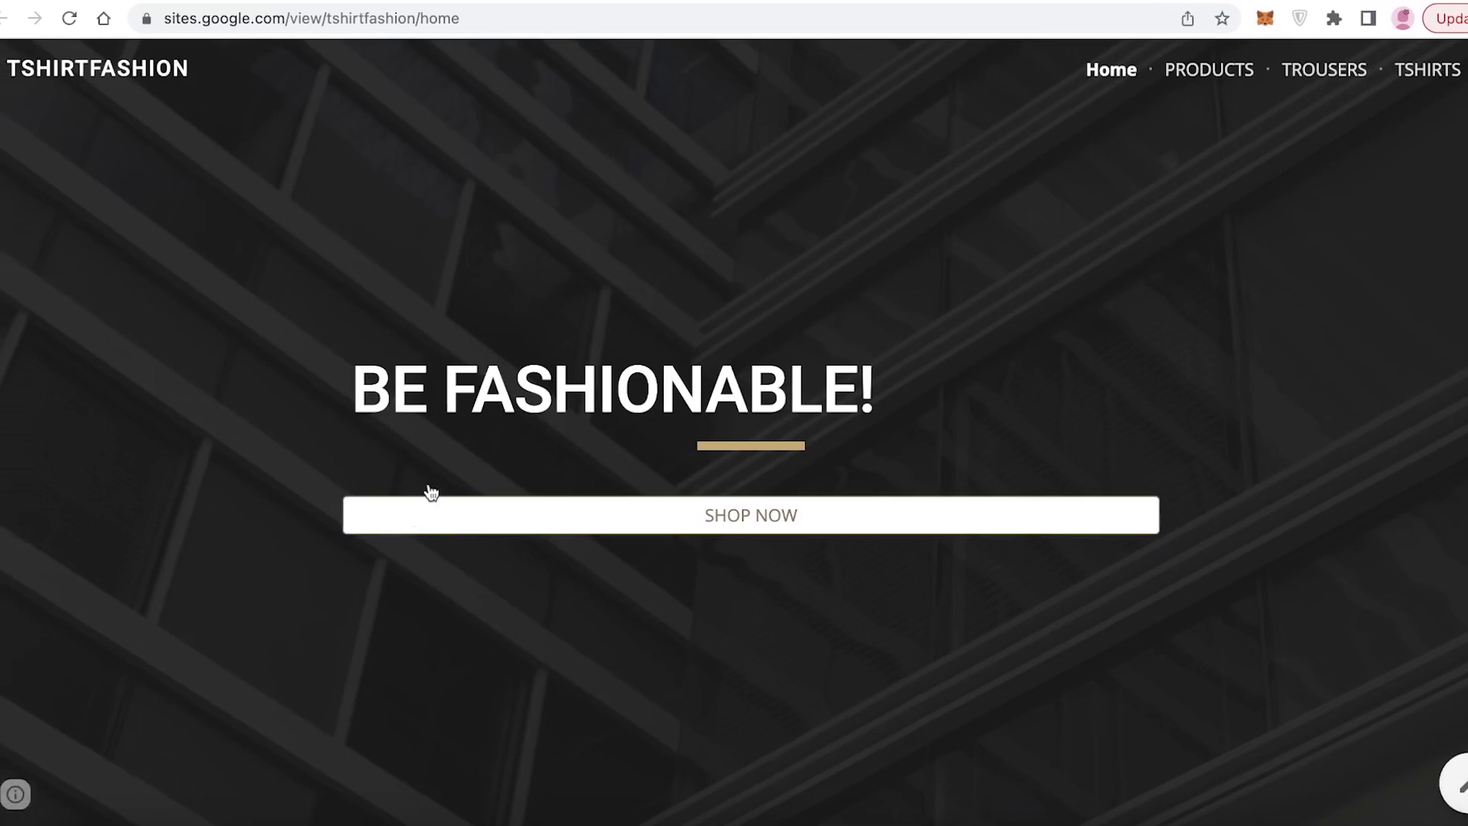
left_click(1211, 74)
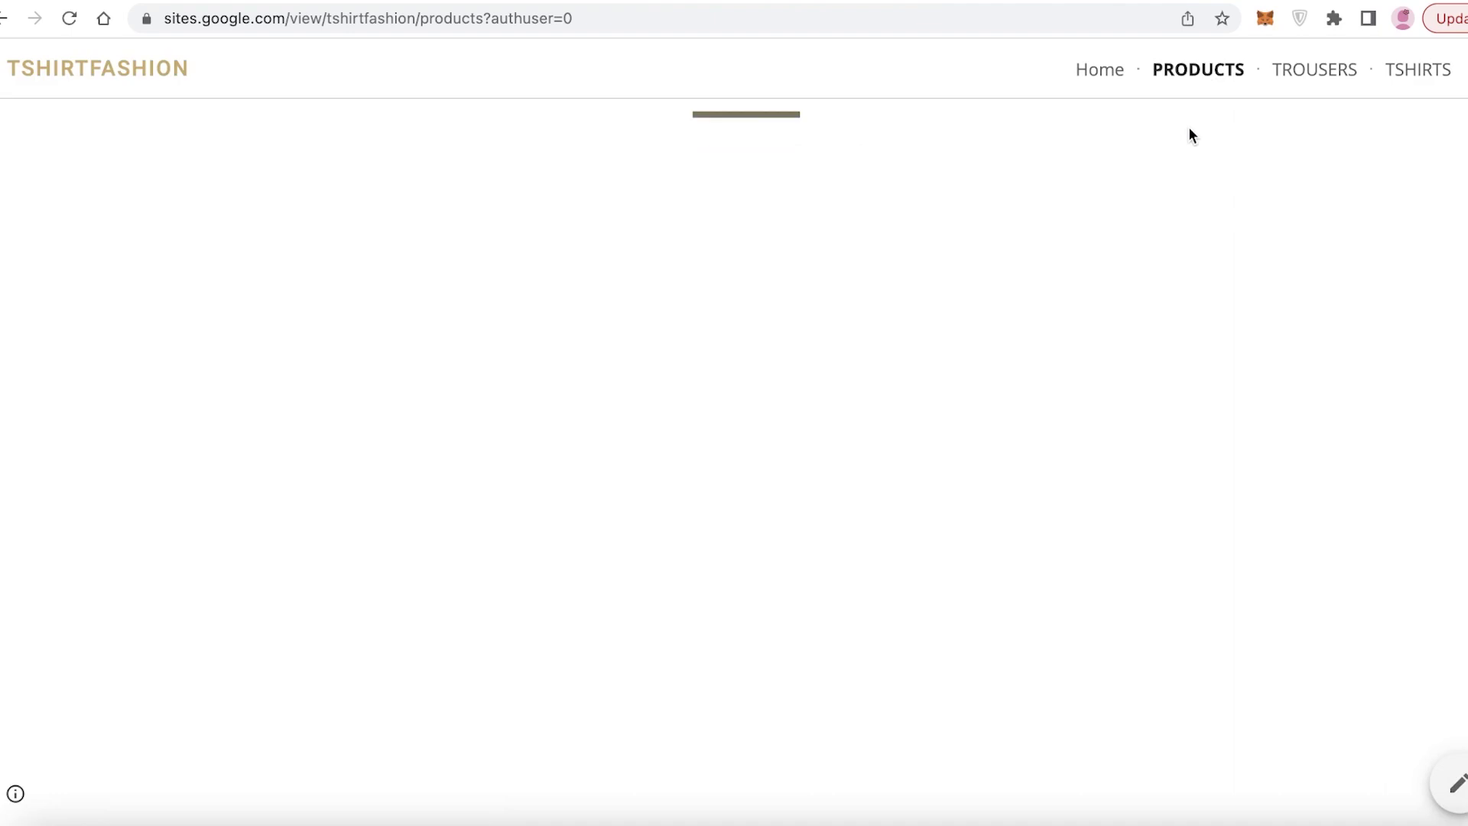
scroll(587, 485, "down", 5)
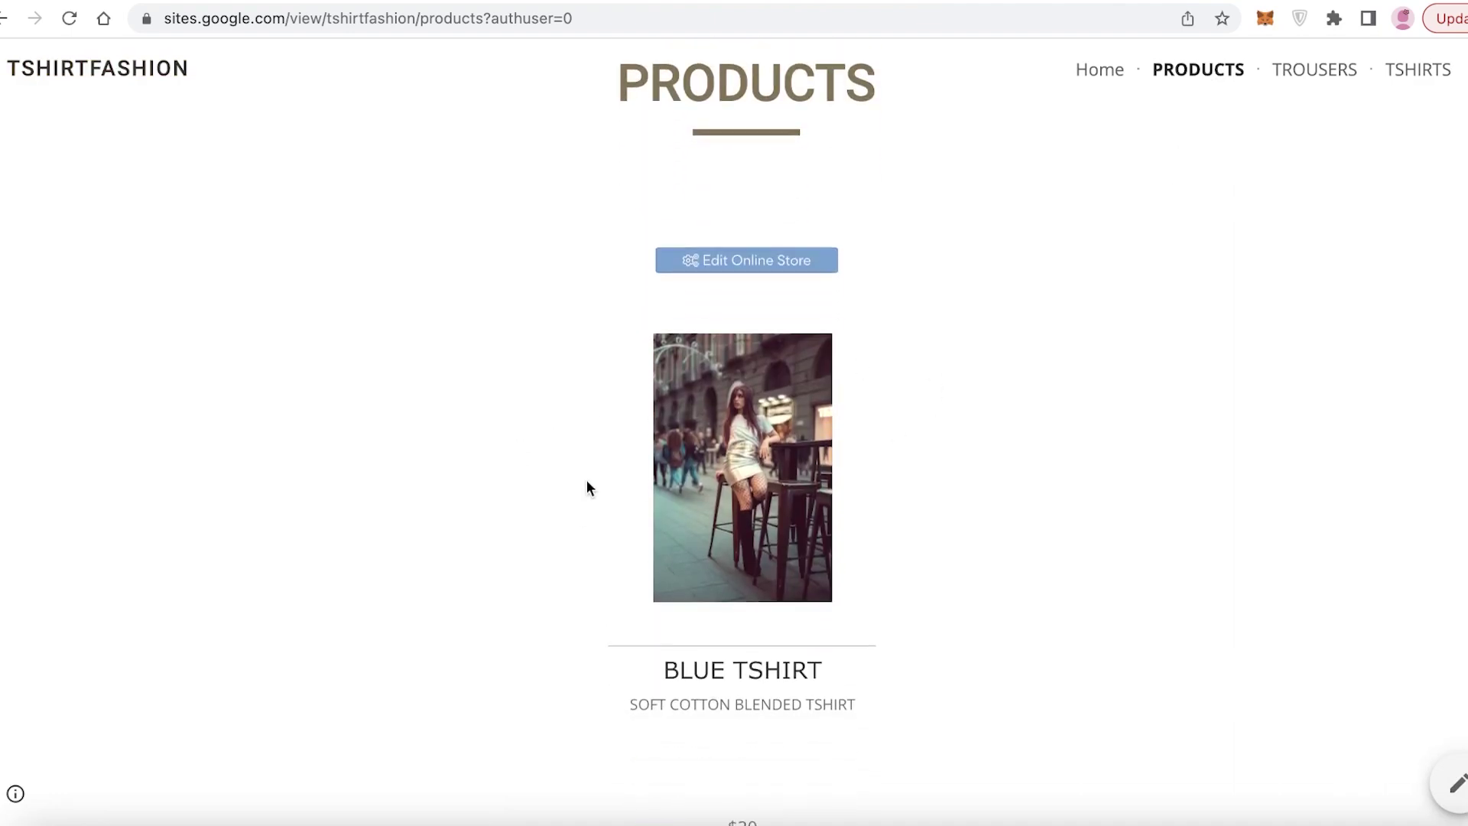
left_click(725, 612)
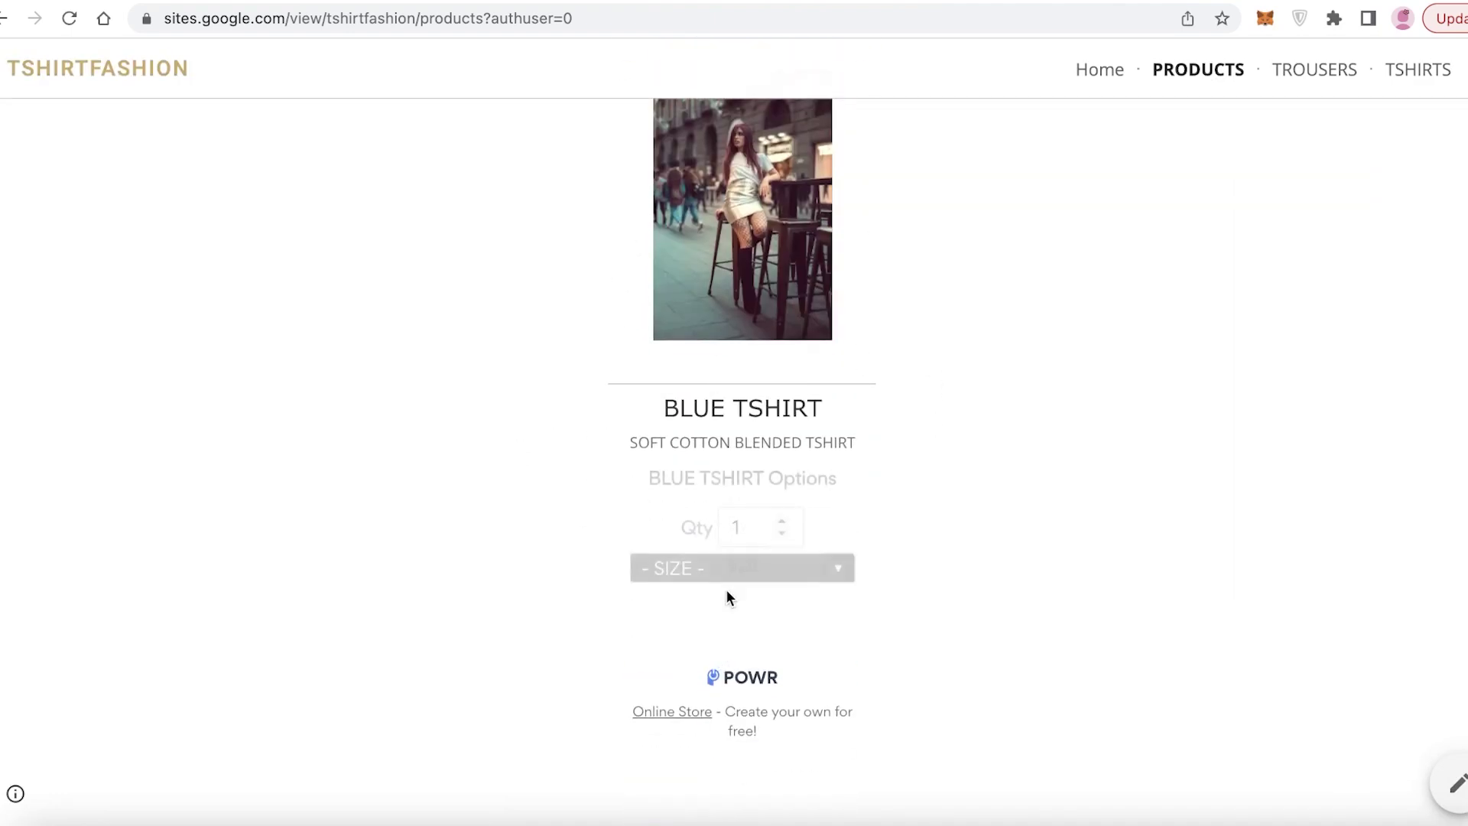
left_click(748, 189)
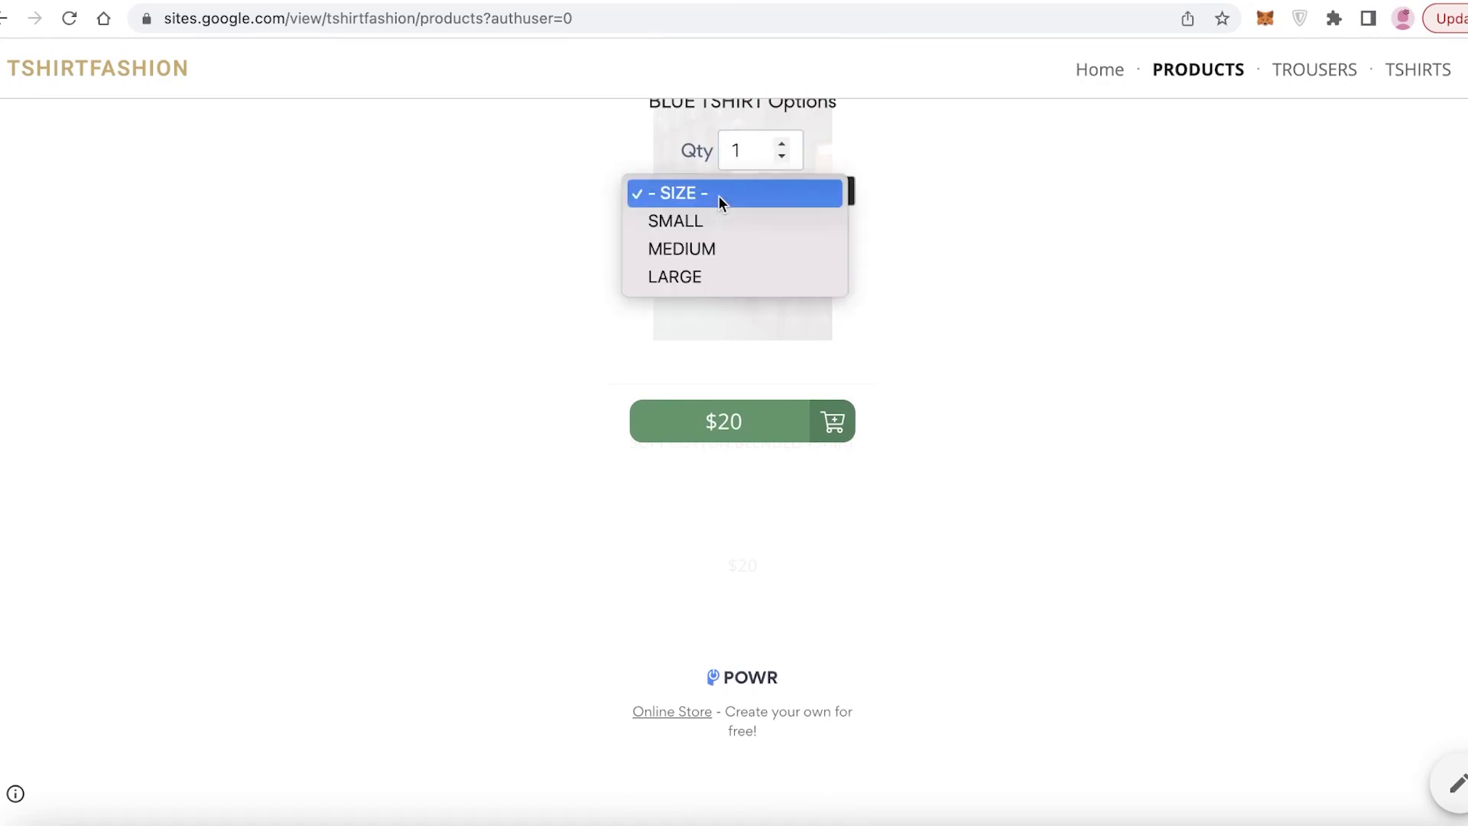
left_click(695, 245)
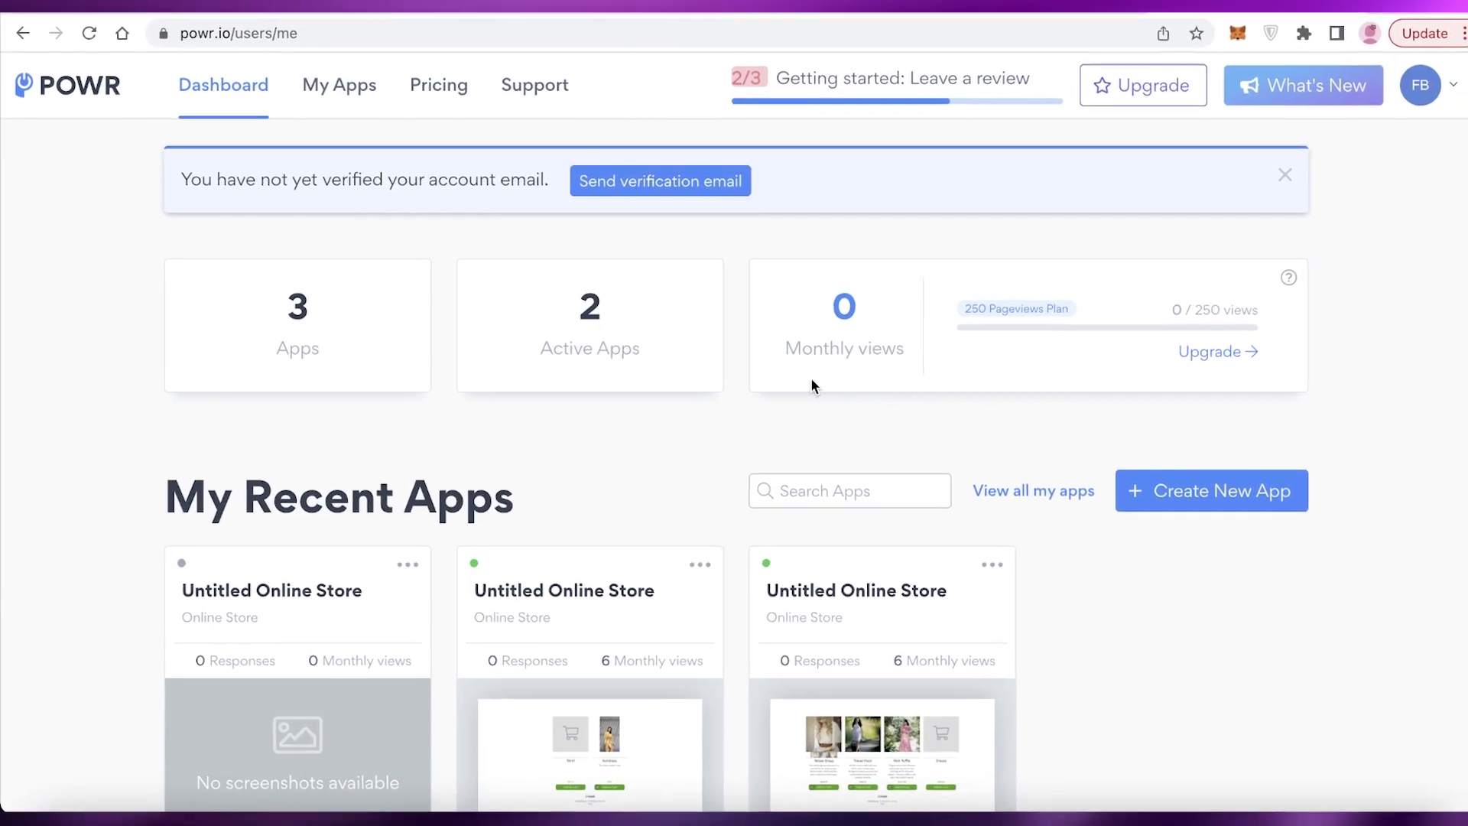
Scroll down the POWR dashboard listing the three Untitled Online Store apps.
scroll(797, 379, "down", 2)
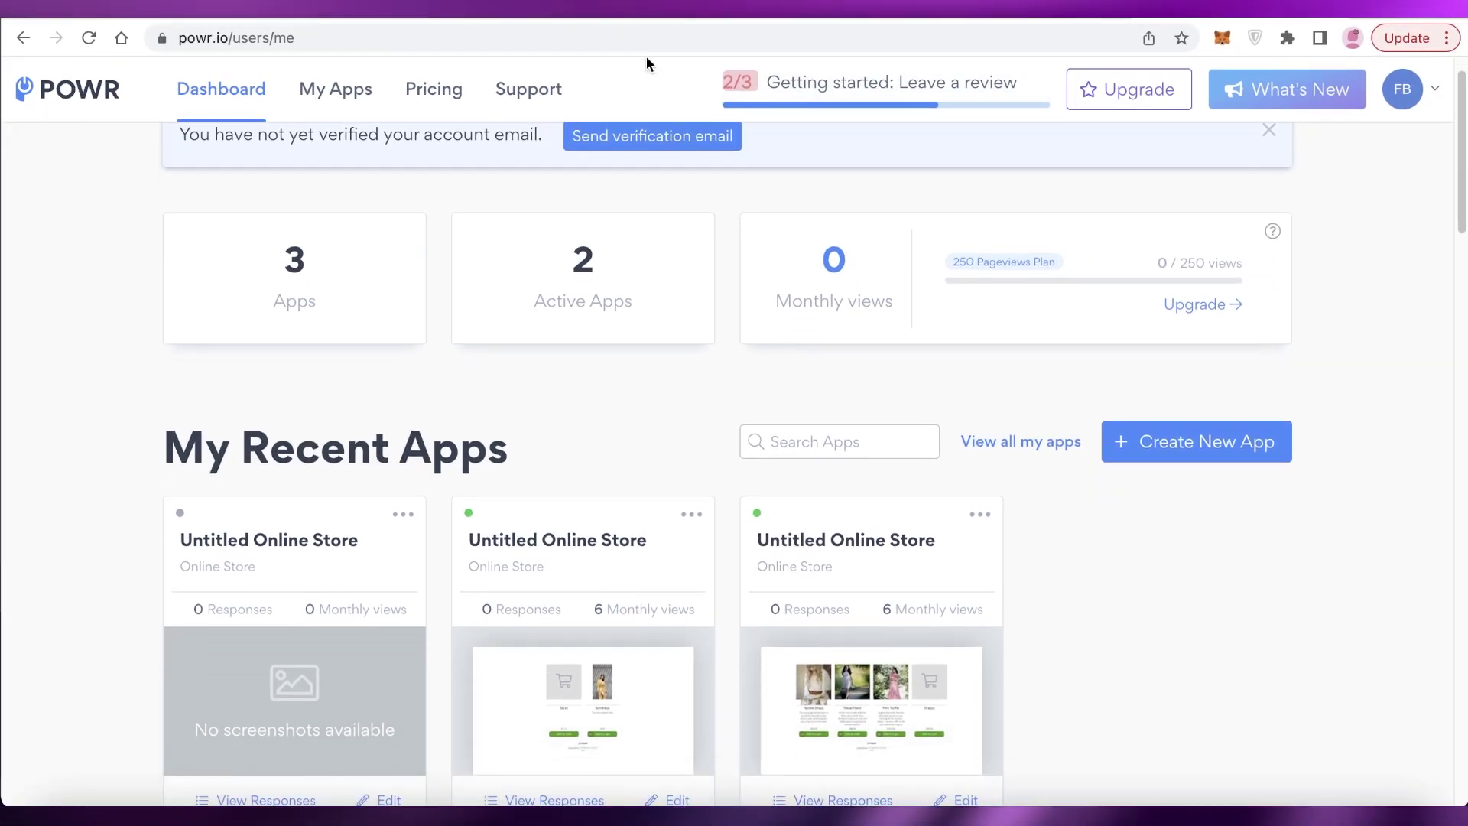